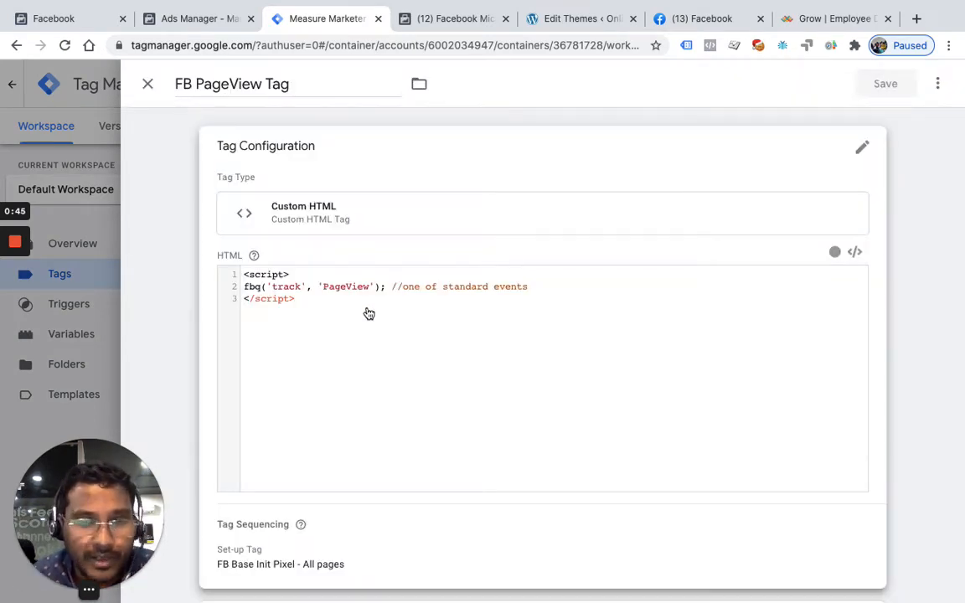
Review the FB PageView Tag's HTML code, set-up tag and firing trigger, and close the tag
{"action": "scroll", "coordinate": [369, 313], "scroll_direction": "down", "scroll_amount": 2}
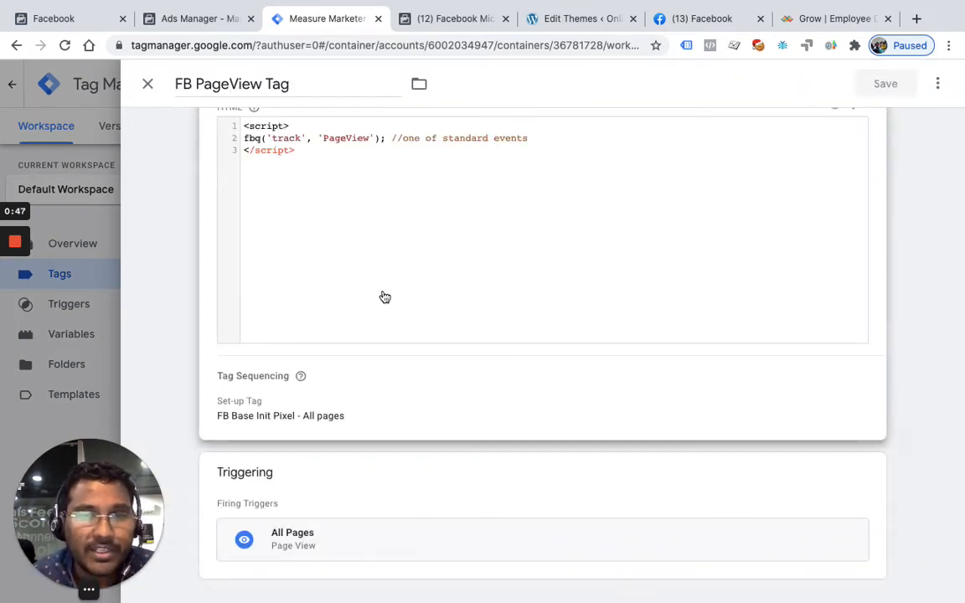
{"action": "scroll", "coordinate": [382, 277], "scroll_direction": "up", "scroll_amount": 1}
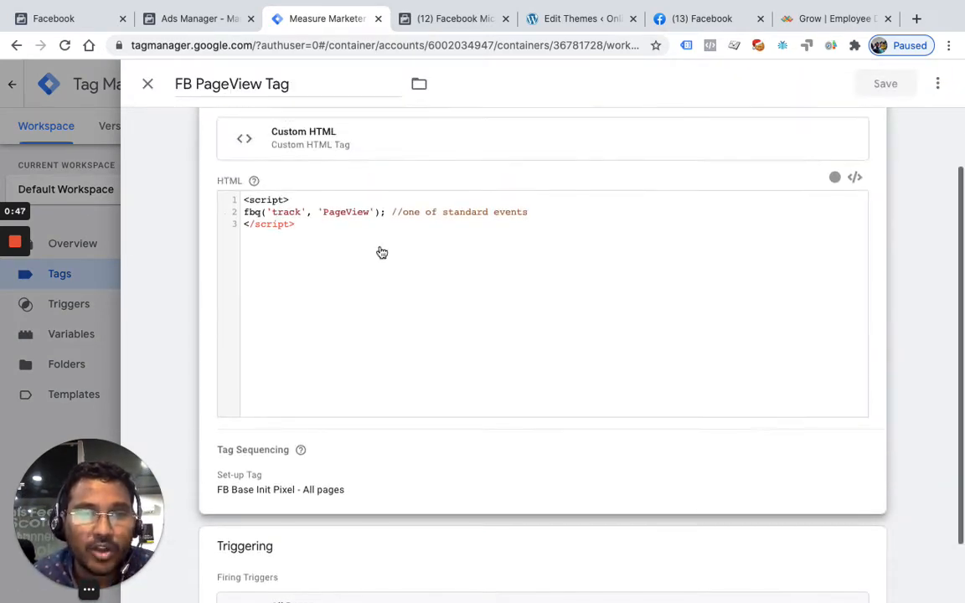
{"action": "left_click", "coordinate": [148, 85]}
Create a new tag with Custom HTML as its tag type
{"action": "left_click", "coordinate": [910, 191]}
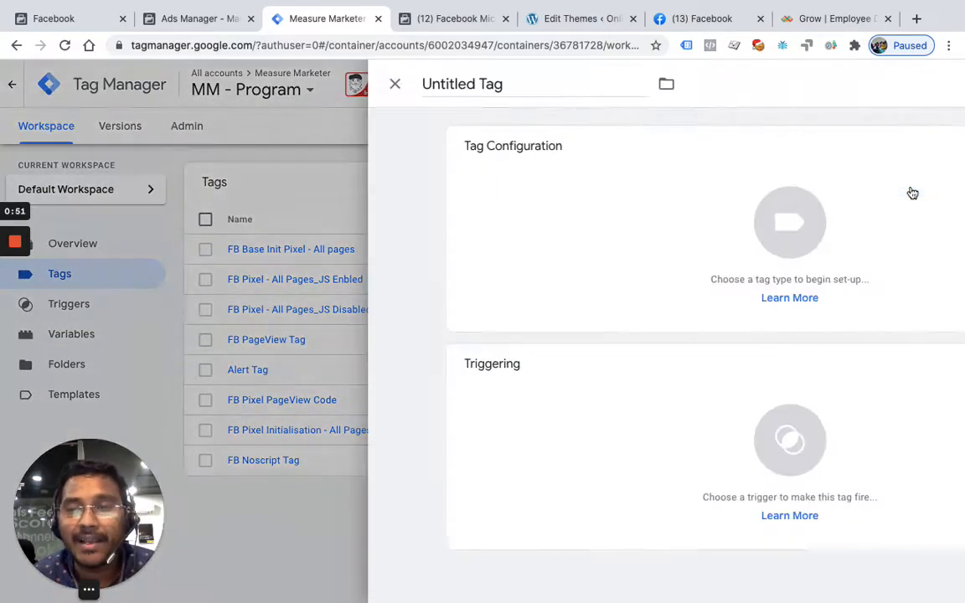
{"action": "left_click", "coordinate": [573, 226]}
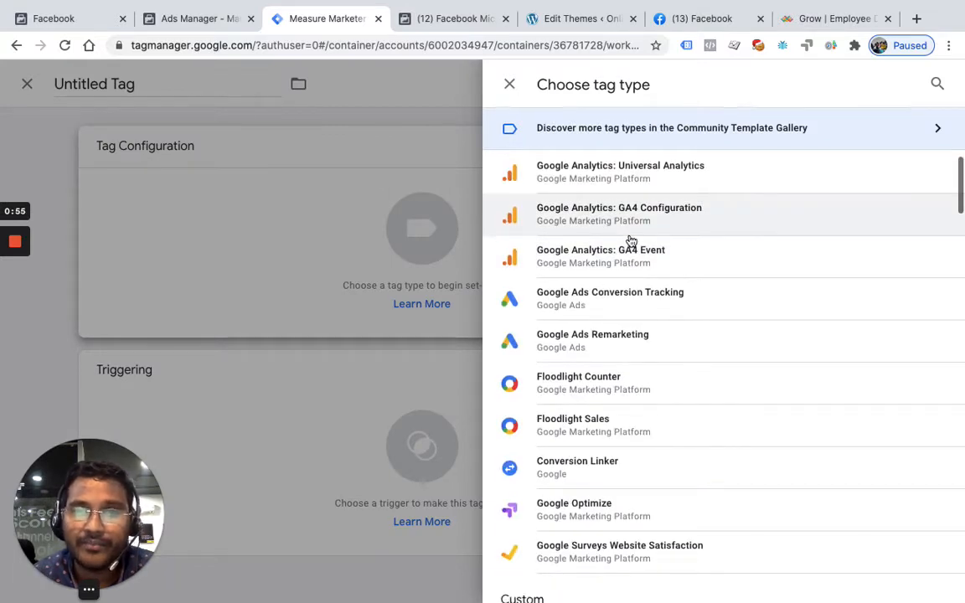
{"action": "scroll", "coordinate": [647, 216], "scroll_direction": "down", "scroll_amount": 4}
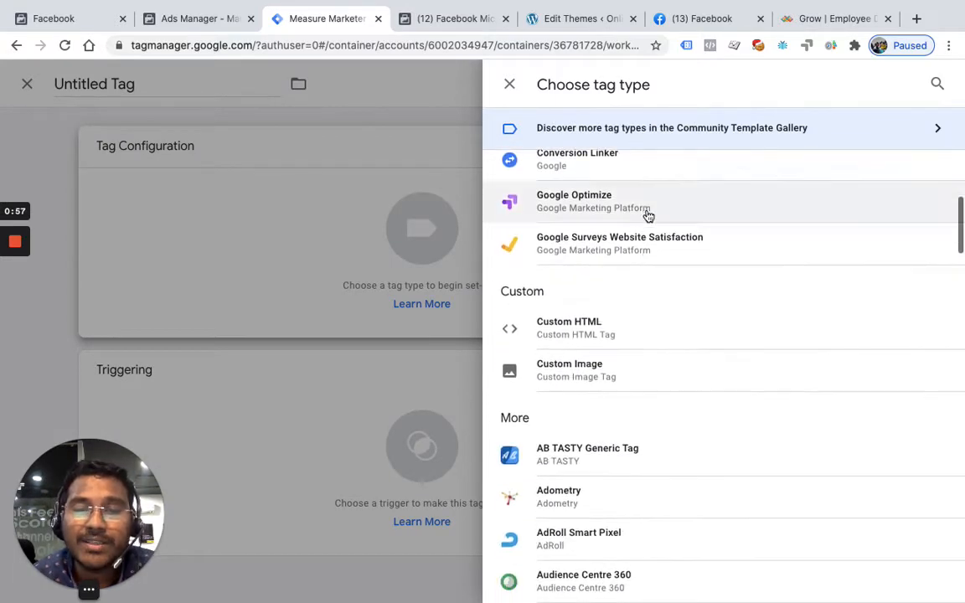
{"action": "left_click", "coordinate": [590, 336]}
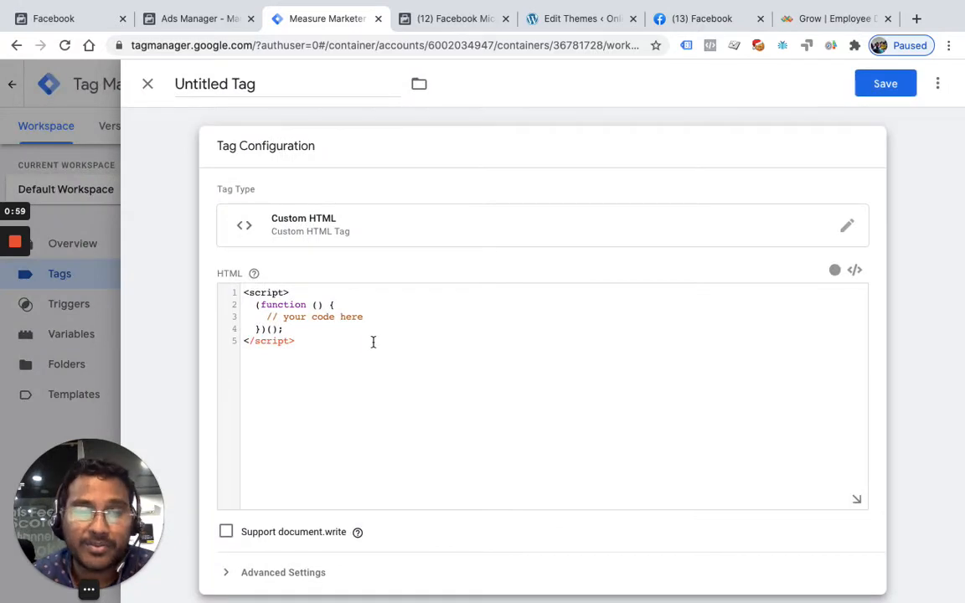
Replace the placeholder function inside the script with fbq('track', 'PageView', {});
{"action": "left_click_drag", "start_coordinate": [244, 301], "coordinate": [227, 312]}
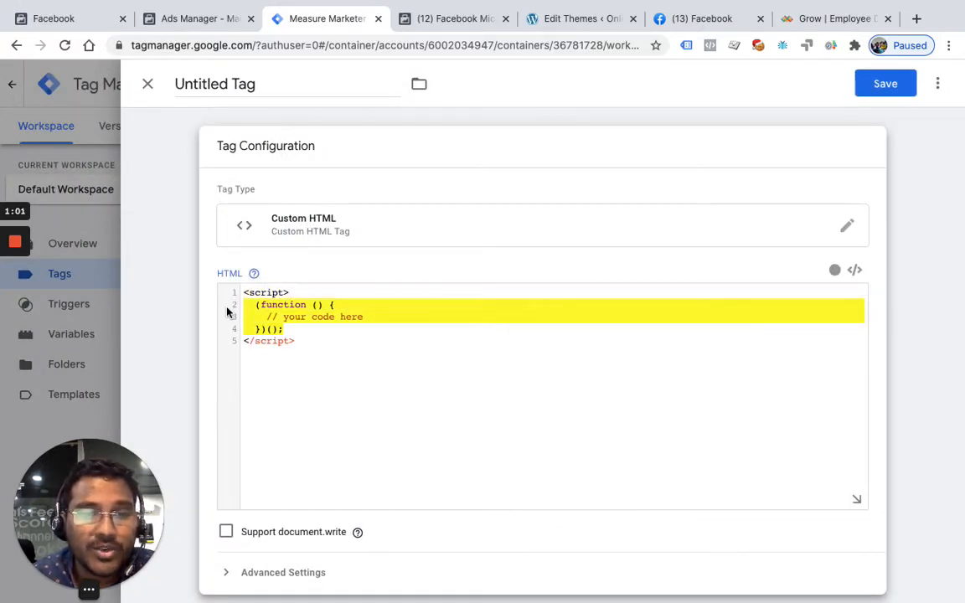
{"action": "type", "text": "fbq("}
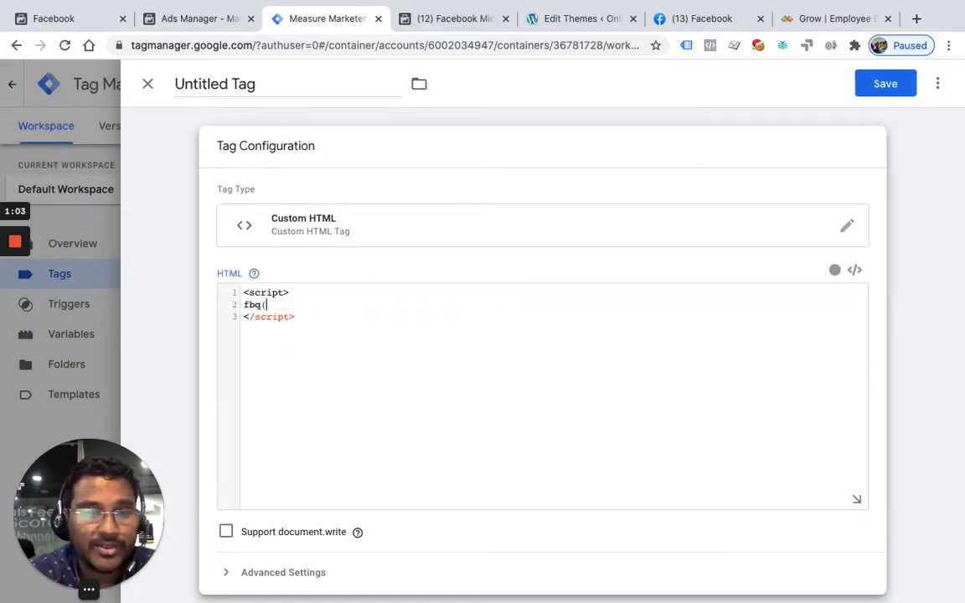
{"action": "type", "text": "'track',"}
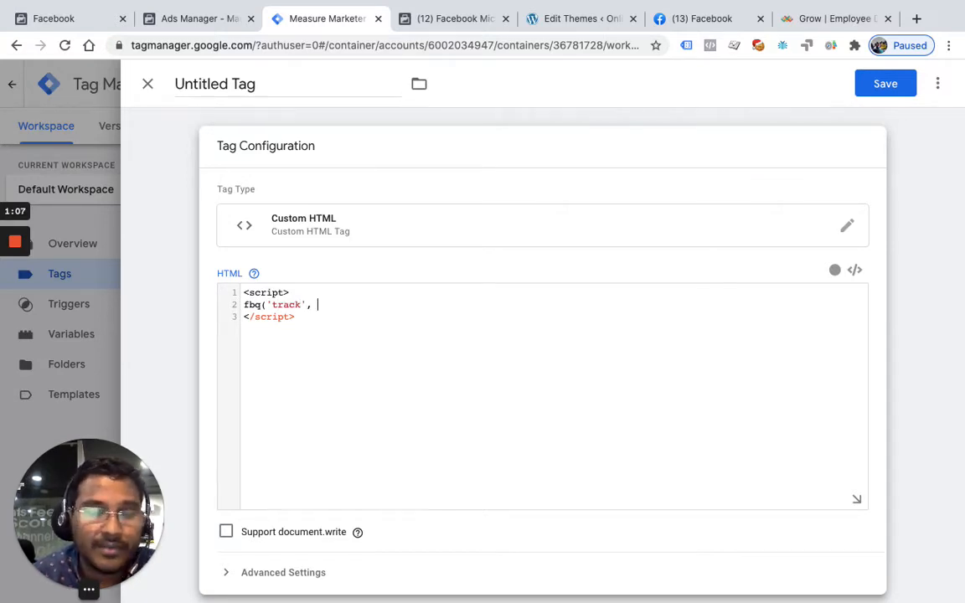
{"action": "type", "text": " 'PageView', {"}
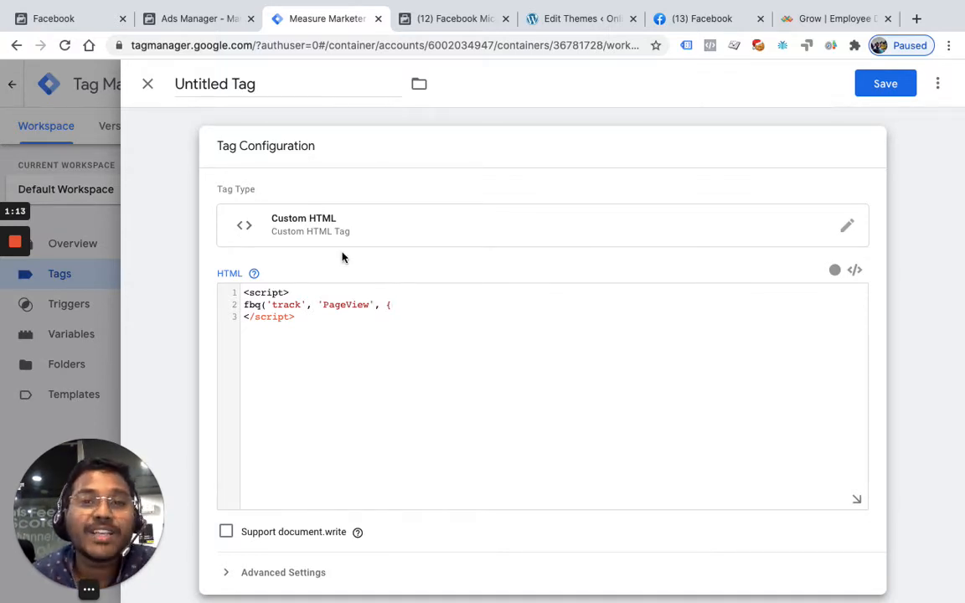
{"action": "type", "text": "}"}
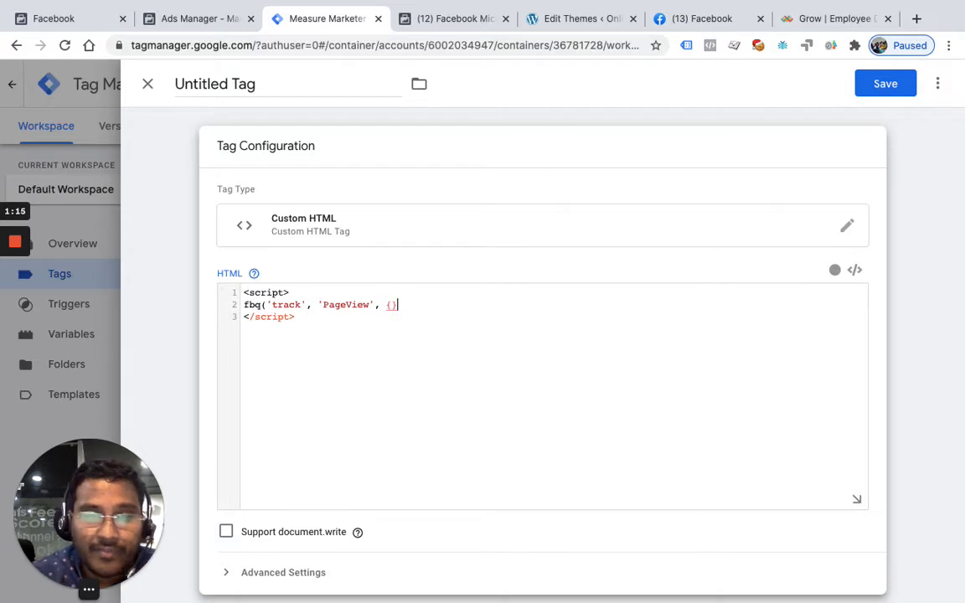
{"action": "left_click", "coordinate": [390, 306]}
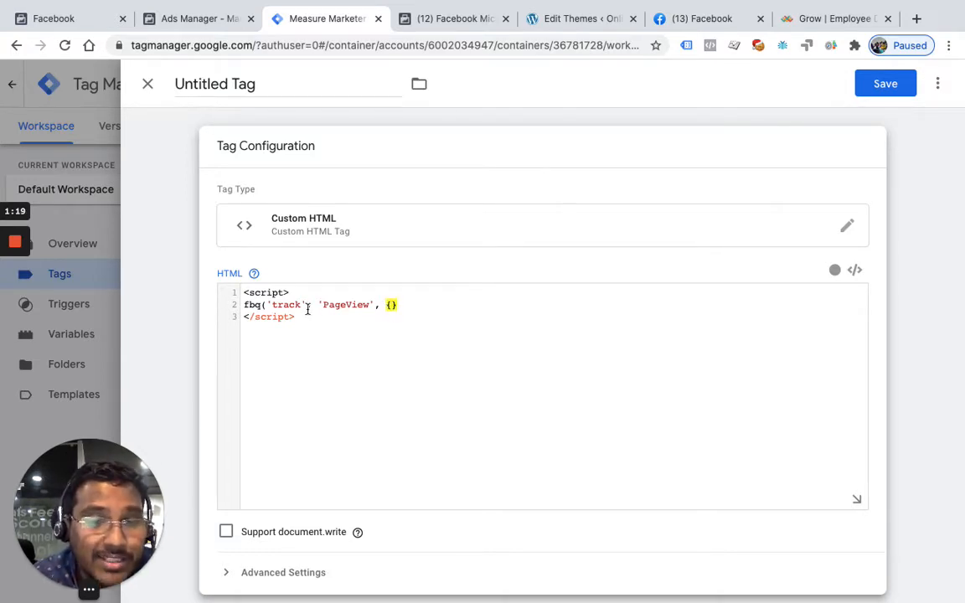
{"action": "left_click", "coordinate": [408, 307]}
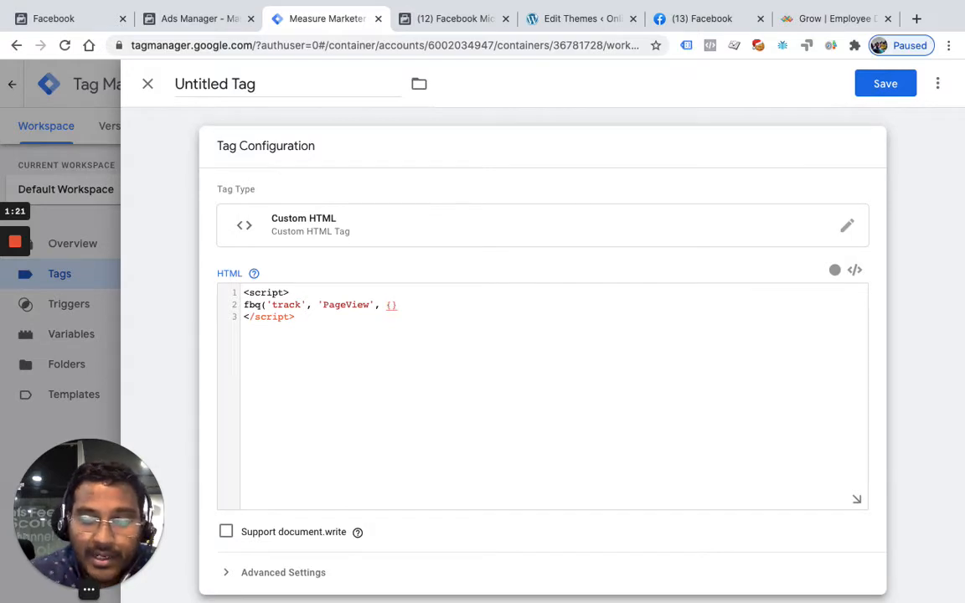
{"action": "type", "text": ");"}
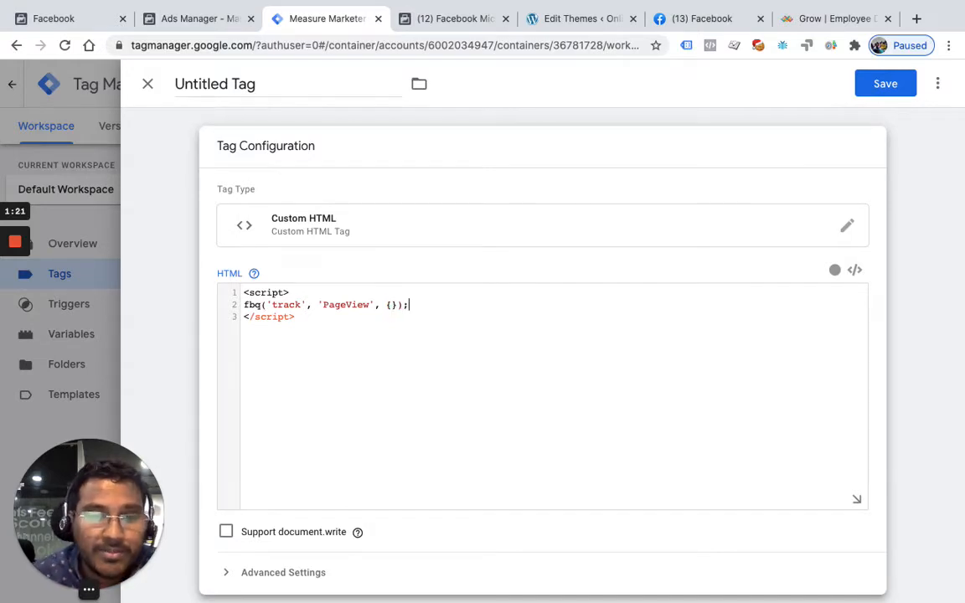
Examine Lattice's sponsored Facebook ad and the UTM parameters in its landing page's URL
{"action": "left_click", "coordinate": [860, 19]}
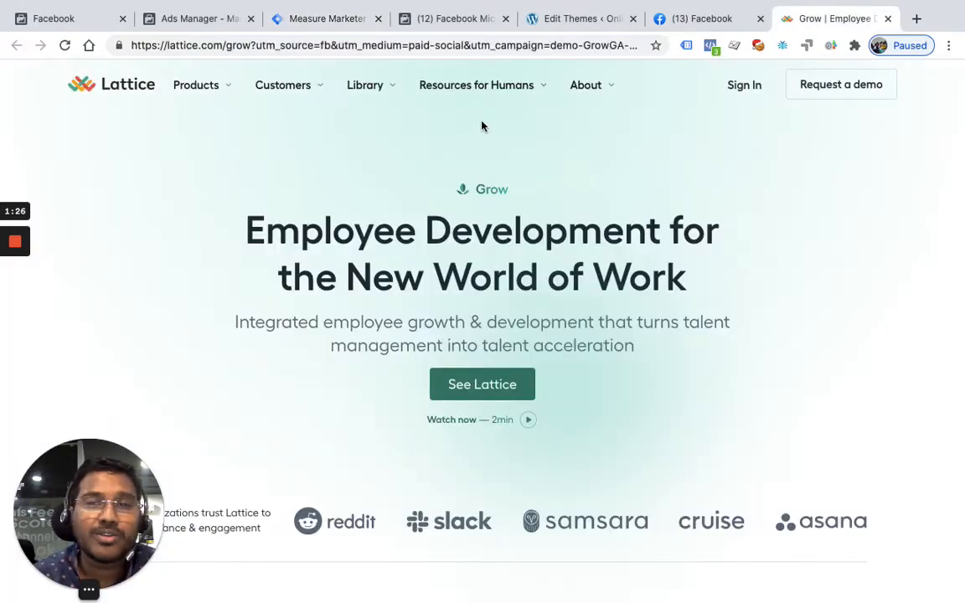
{"action": "left_click", "coordinate": [683, 18]}
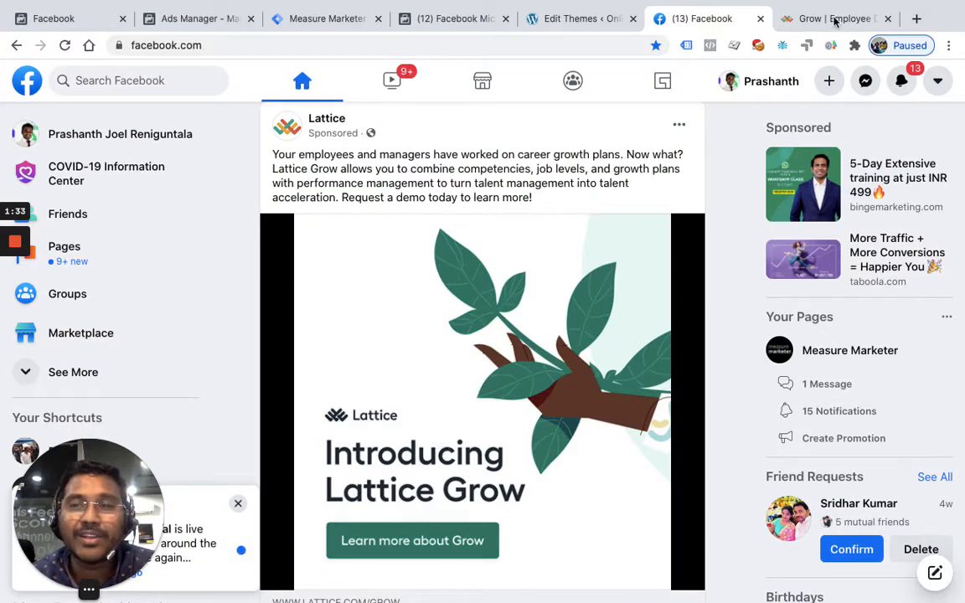
{"action": "left_click", "coordinate": [834, 18]}
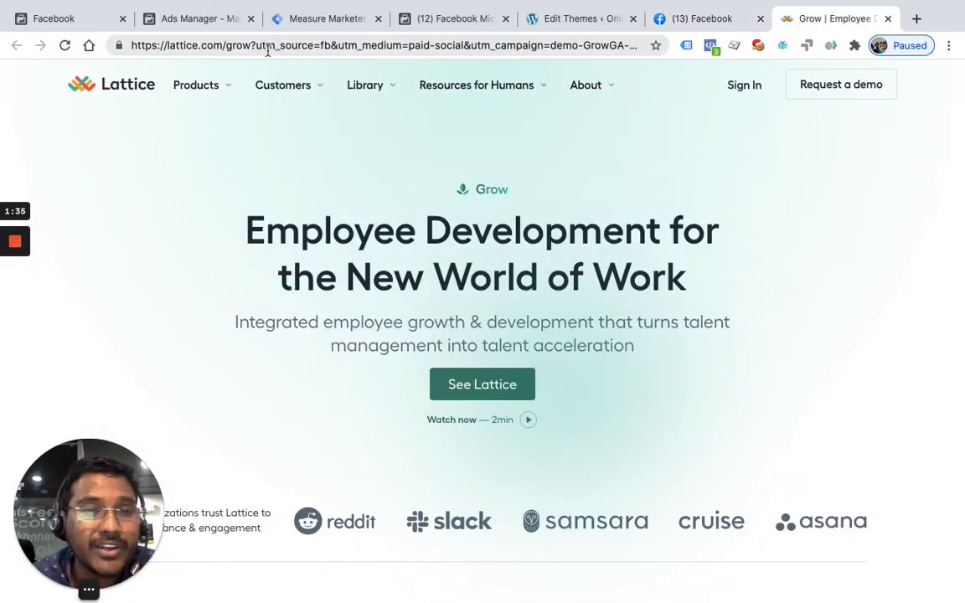
{"action": "left_click_drag", "start_coordinate": [257, 47], "coordinate": [553, 50]}
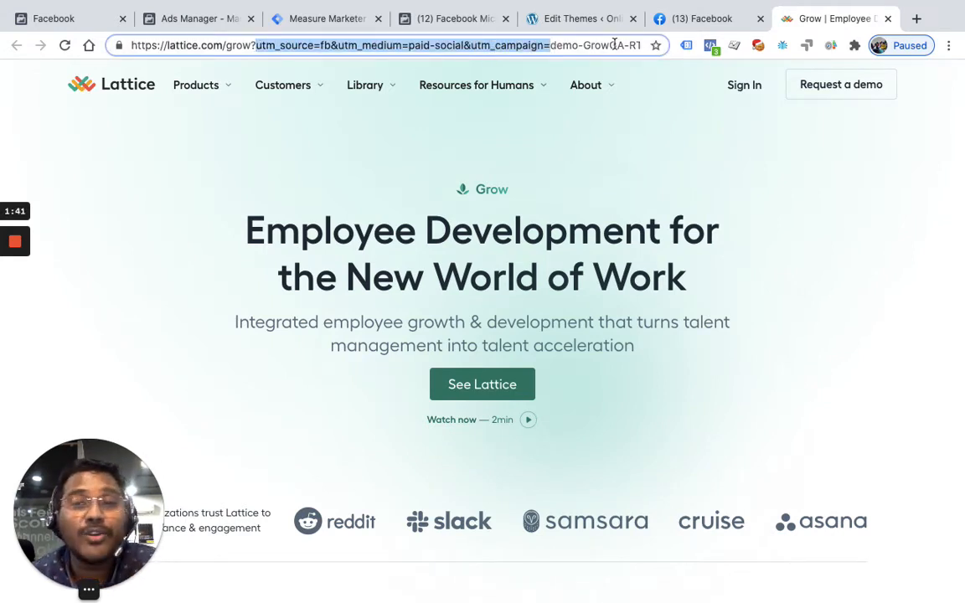
Inspect the PageView events of both pixels on the Lattice page with Facebook Pixel Helper, checking for custom parameters
{"action": "left_click", "coordinate": [708, 46]}
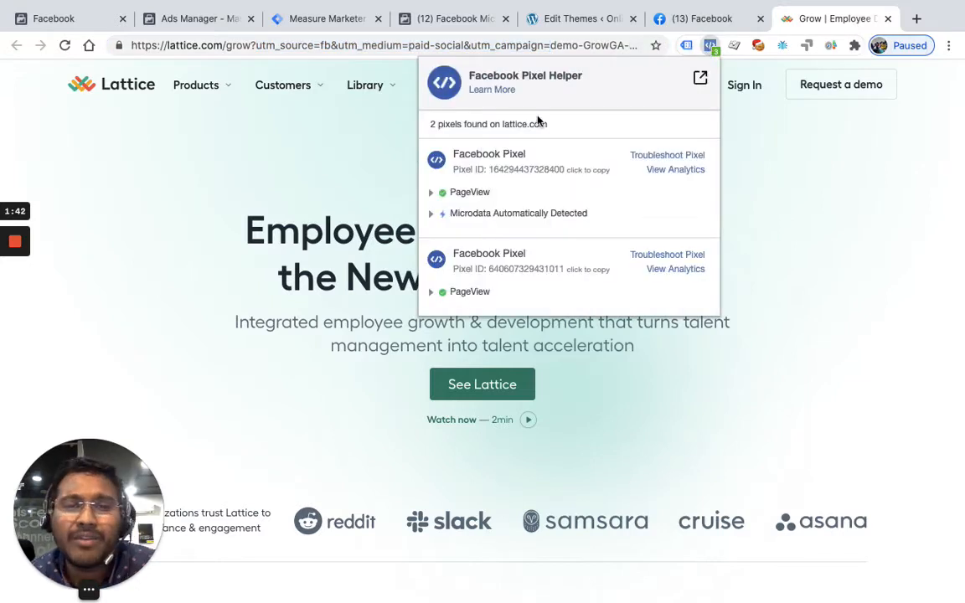
{"action": "left_click", "coordinate": [437, 196]}
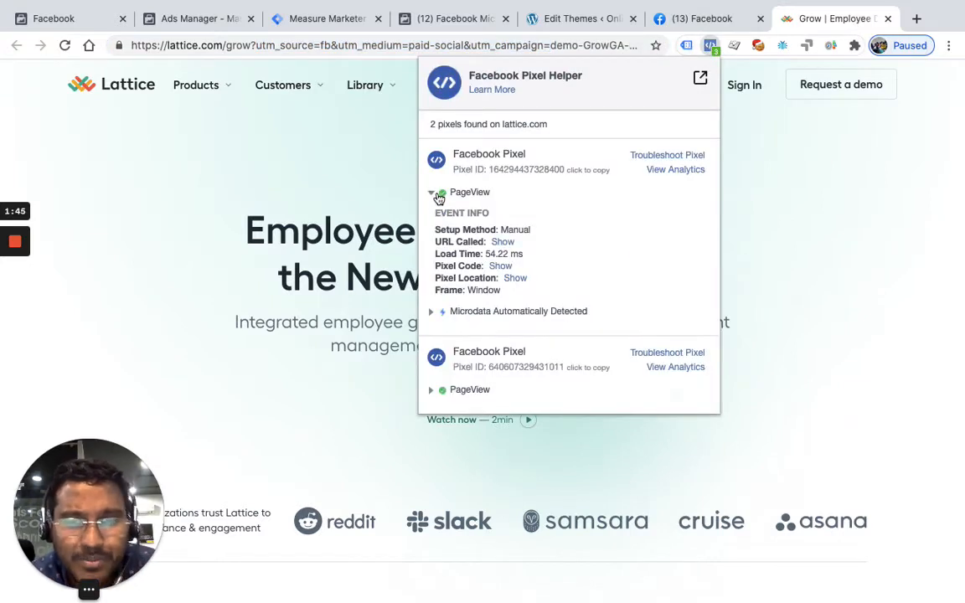
{"action": "left_click", "coordinate": [437, 195]}
{"action": "left_click", "coordinate": [437, 196]}
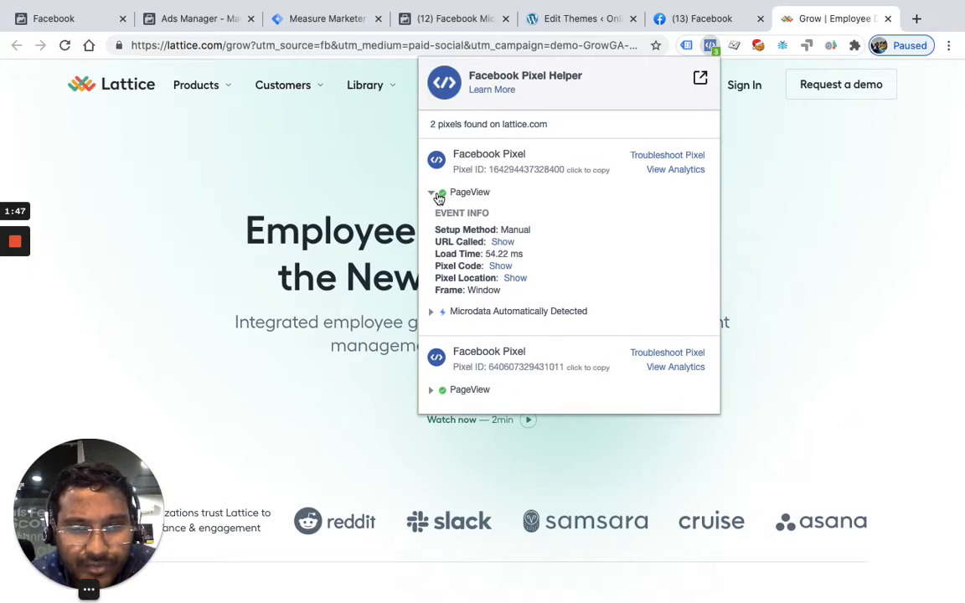
{"action": "left_click", "coordinate": [437, 195]}
{"action": "left_click", "coordinate": [432, 293]}
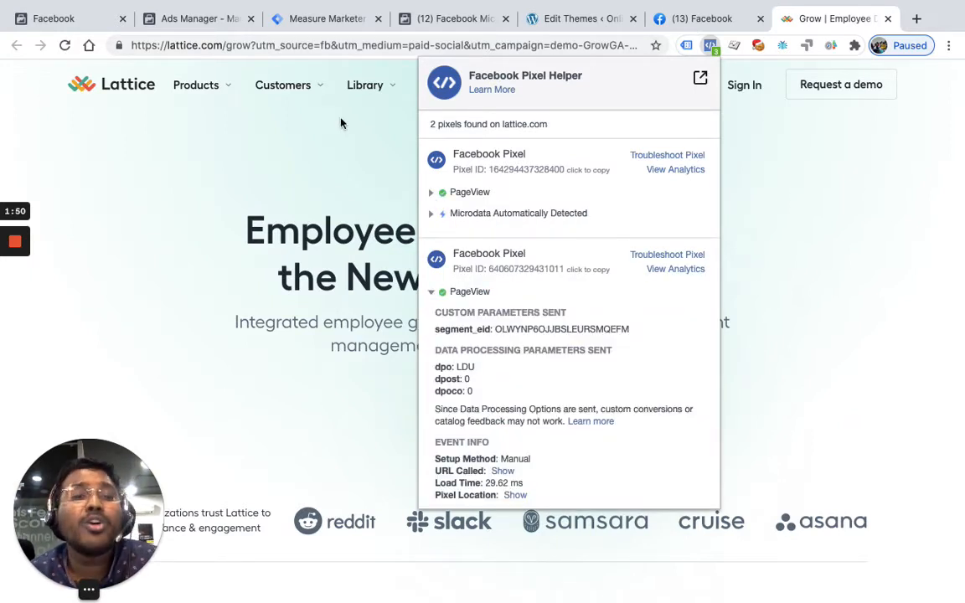
{"action": "left_click", "coordinate": [290, 50]}
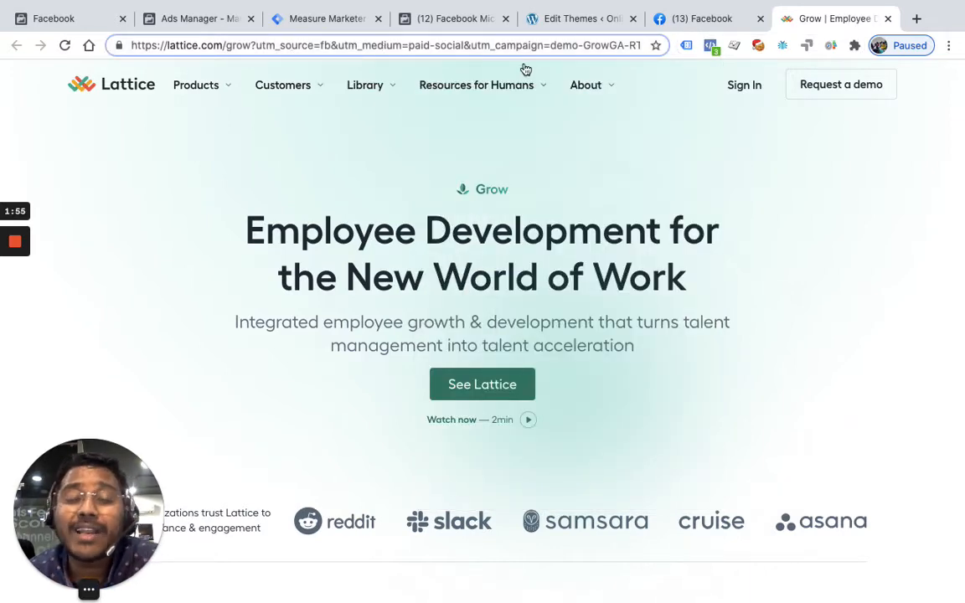
{"action": "left_click", "coordinate": [710, 46]}
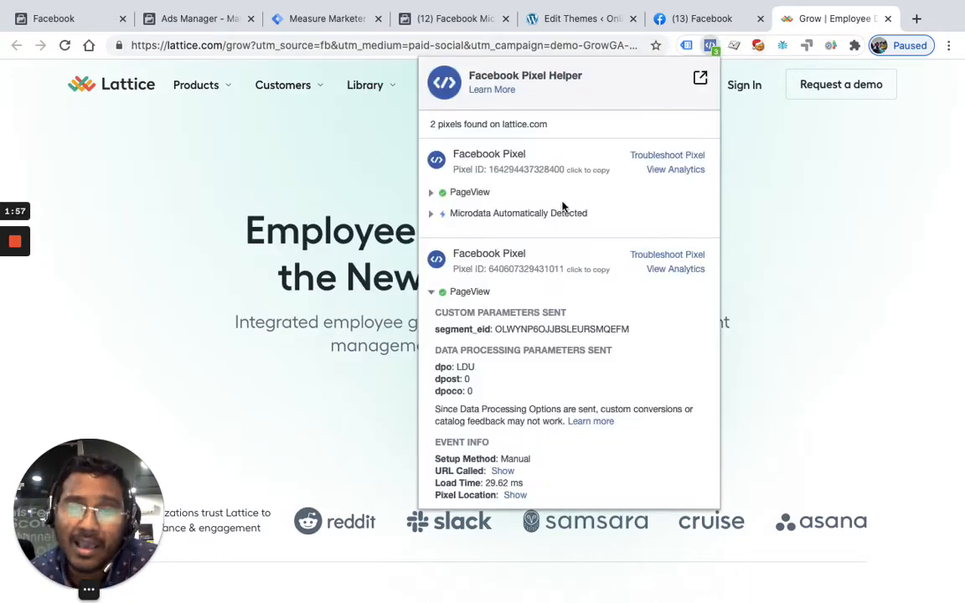
{"action": "left_click", "coordinate": [432, 292]}
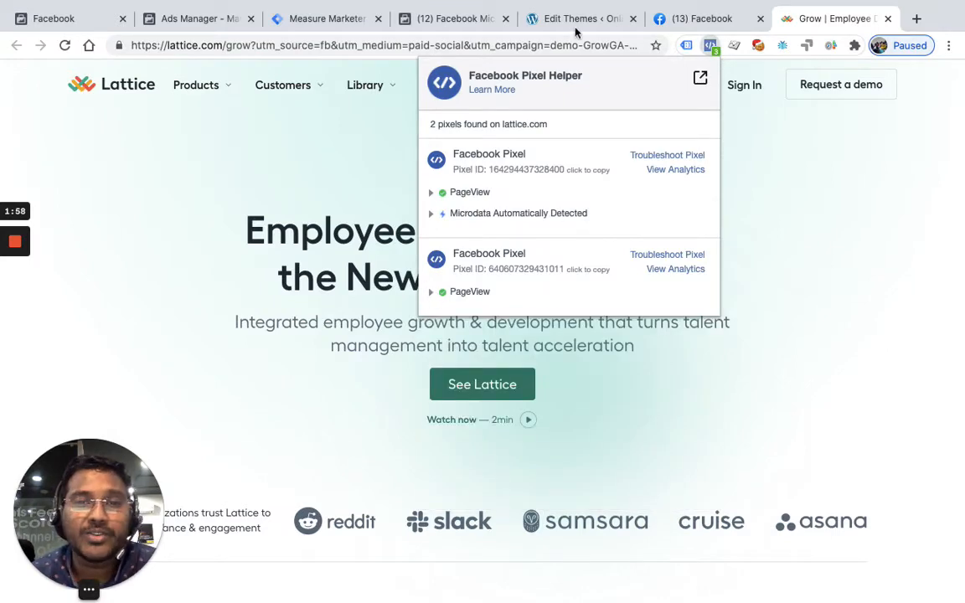
Return to Tag Manager and discard the unsaved Custom HTML tag
{"action": "left_click", "coordinate": [340, 20]}
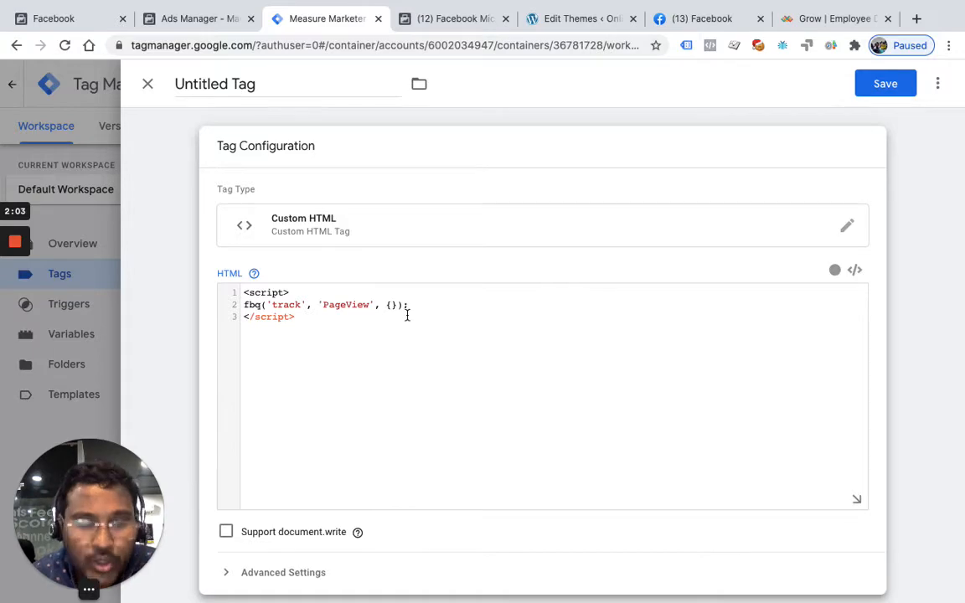
{"action": "left_click", "coordinate": [144, 87]}
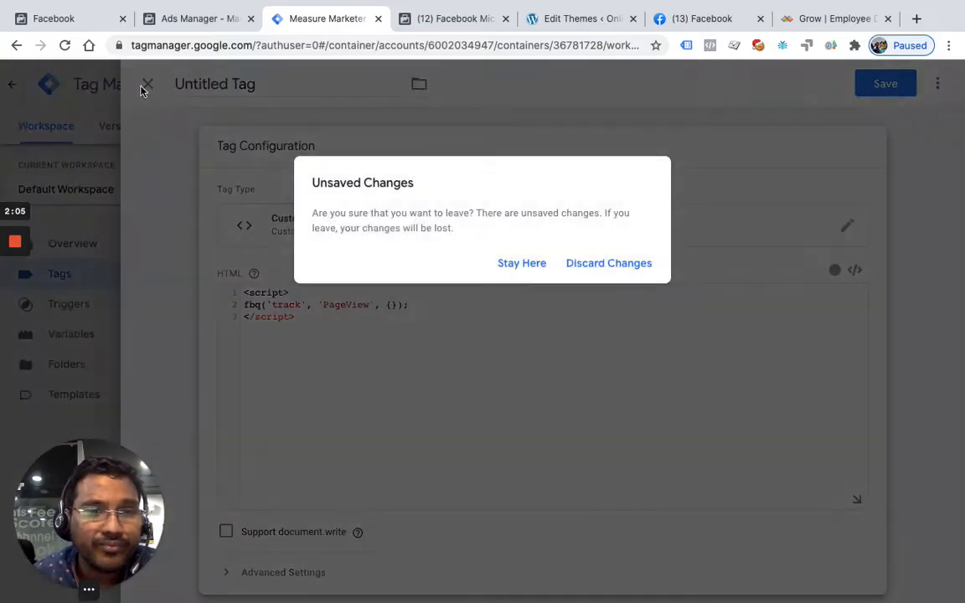
{"action": "left_click", "coordinate": [635, 276]}
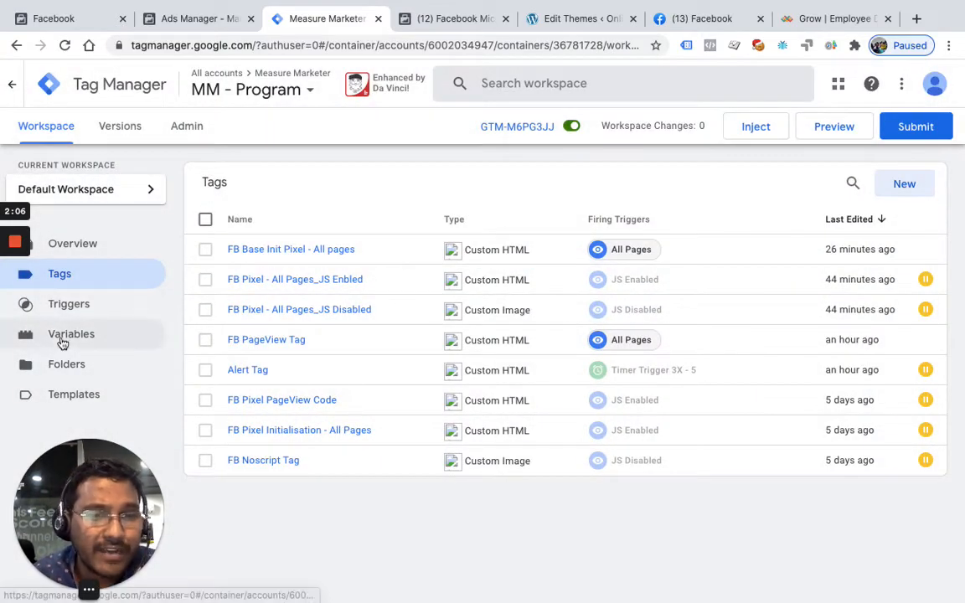
Create a new user-defined variable and choose URL as its variable type
{"action": "left_click", "coordinate": [63, 339]}
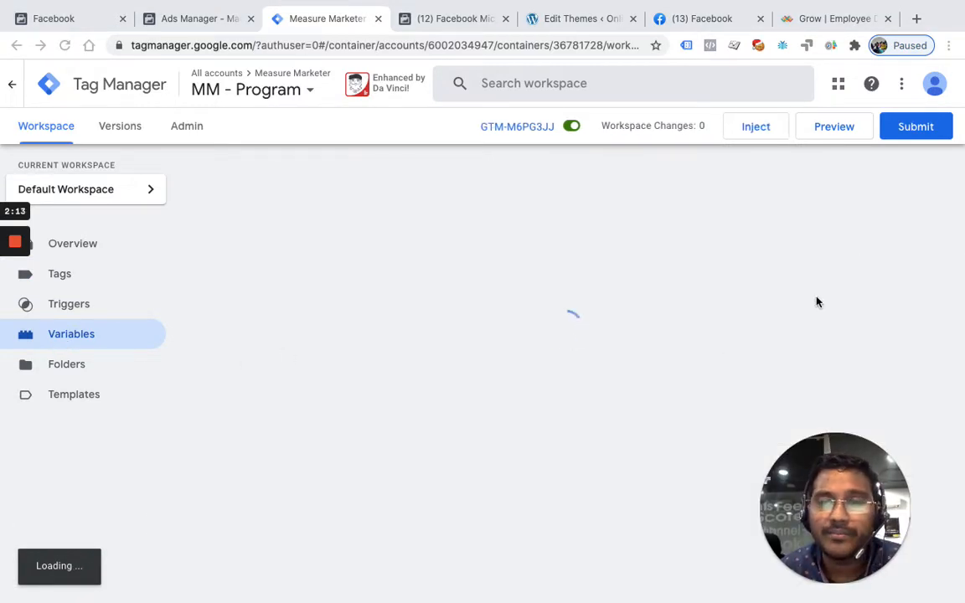
{"action": "scroll", "coordinate": [817, 302], "scroll_direction": "down", "scroll_amount": 1}
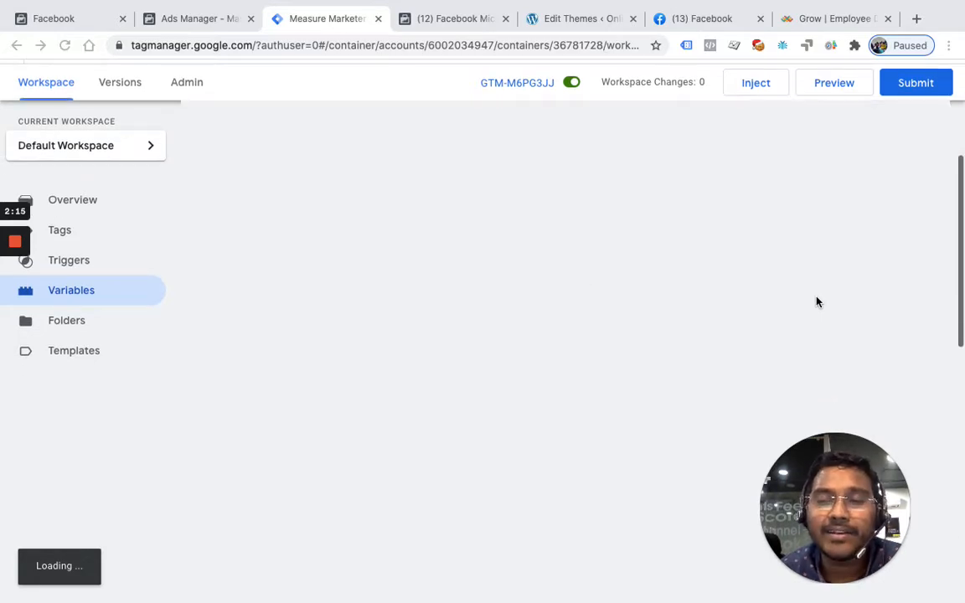
{"action": "scroll", "coordinate": [817, 302], "scroll_direction": "down", "scroll_amount": 15}
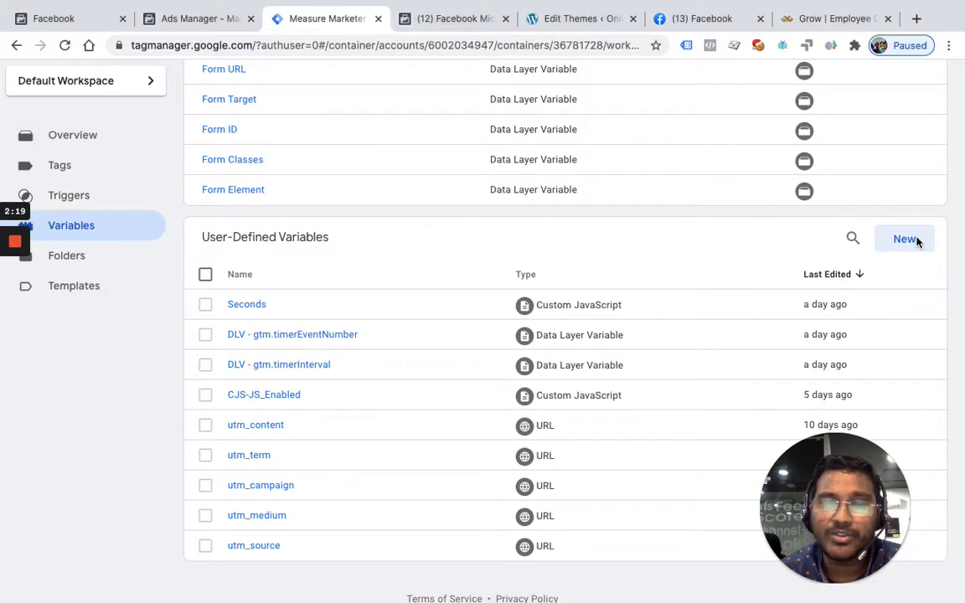
{"action": "left_click", "coordinate": [913, 241]}
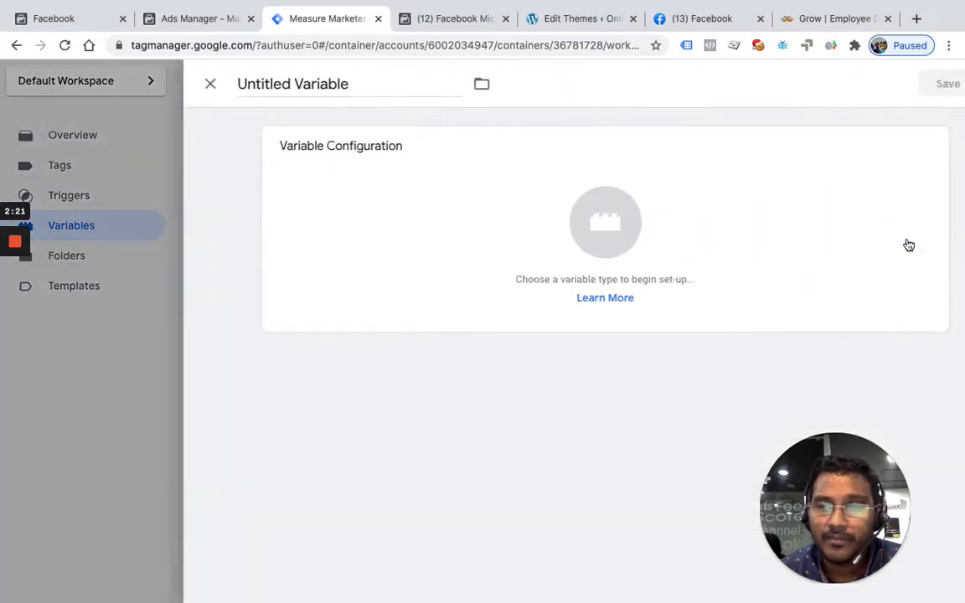
{"action": "left_click", "coordinate": [572, 236]}
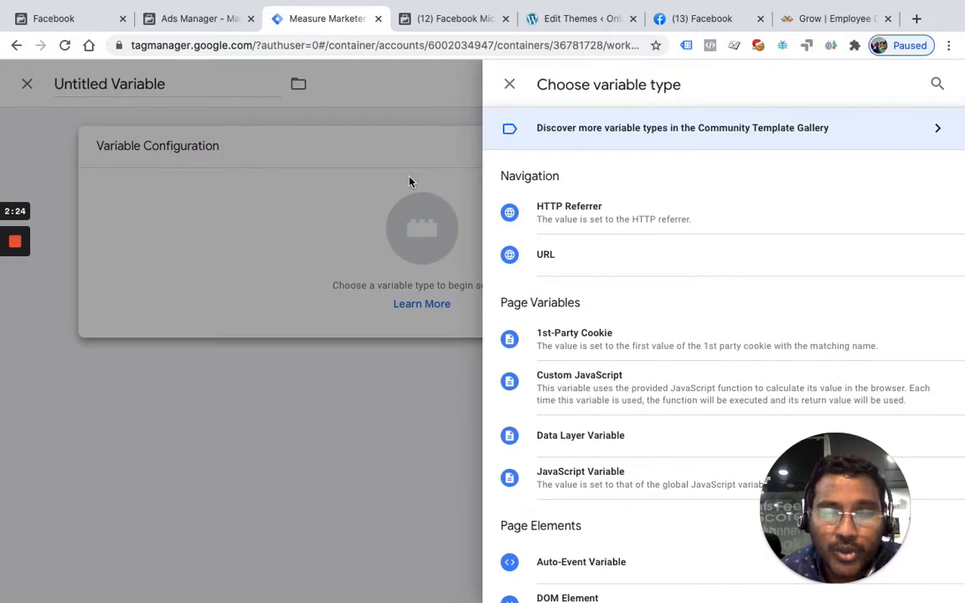
{"action": "left_click", "coordinate": [574, 261]}
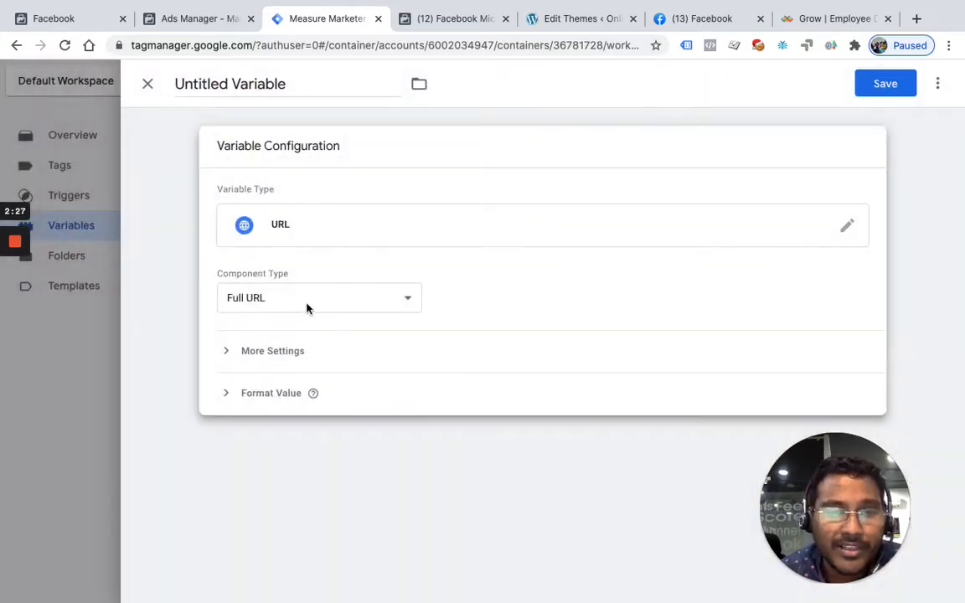
Set the variable's component type to Query with query key utm_source, and name the variable utm_source
{"action": "left_click", "coordinate": [307, 309]}
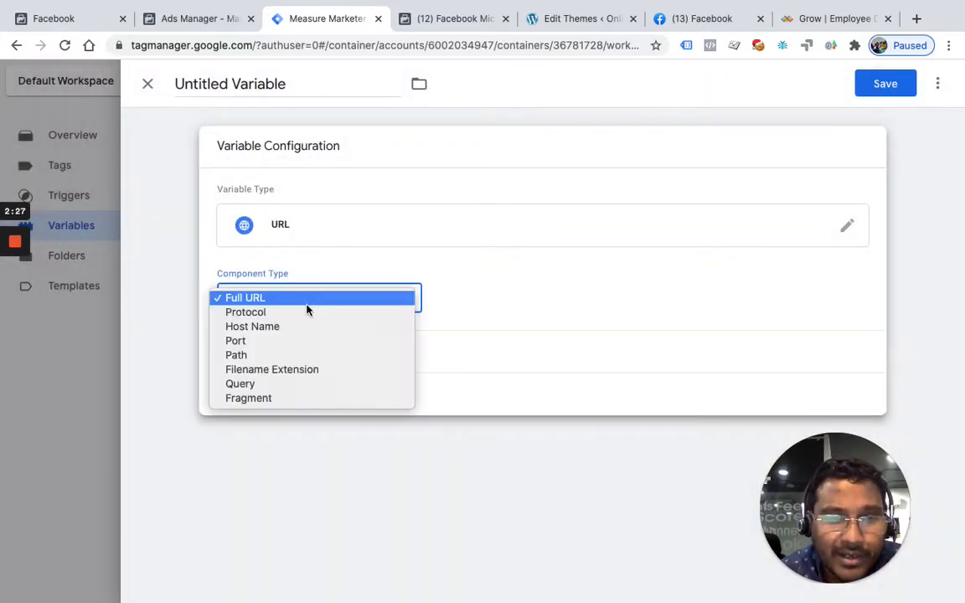
{"action": "left_click", "coordinate": [261, 385]}
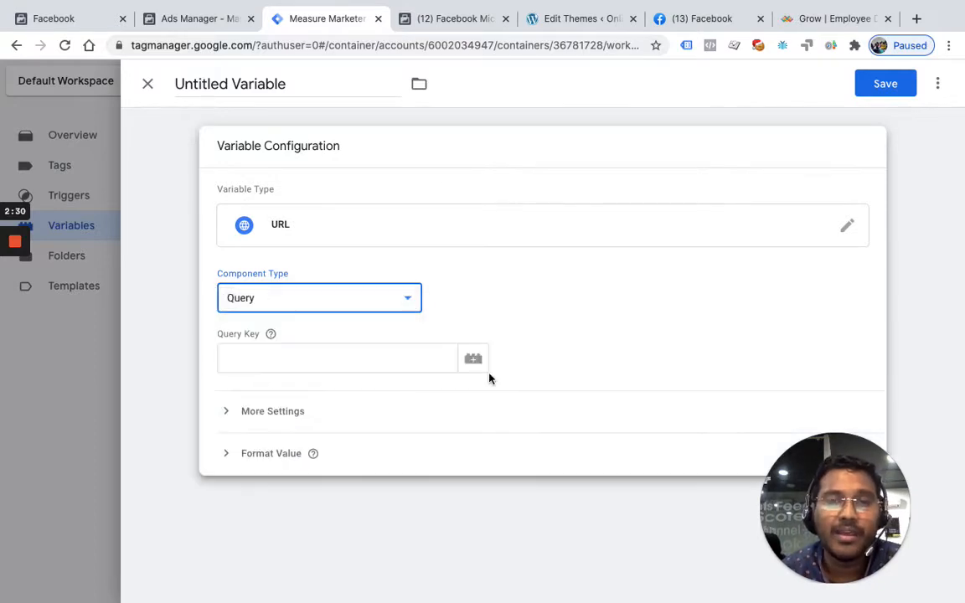
{"action": "left_click", "coordinate": [359, 361]}
{"action": "type", "text": "utm_source"}
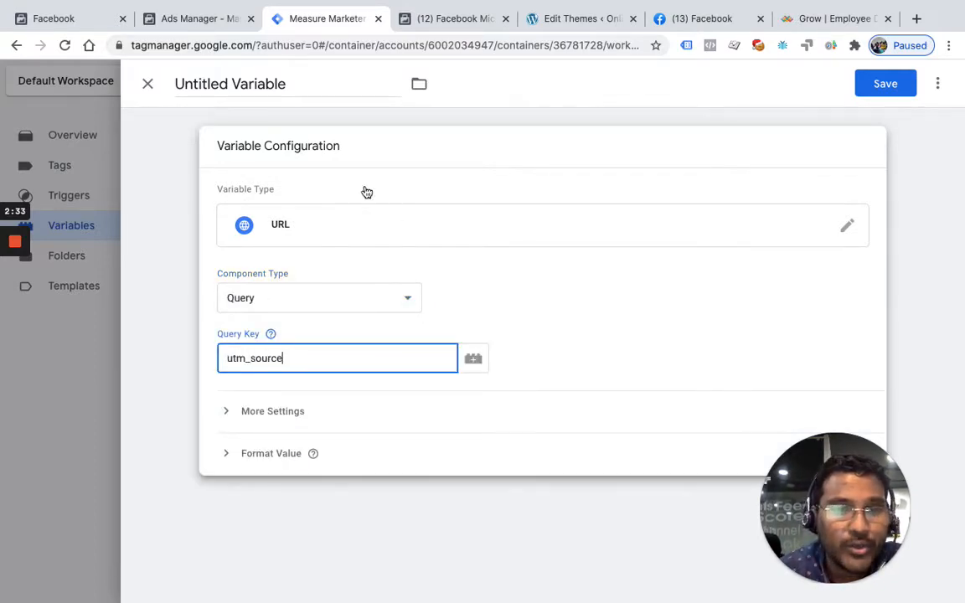
{"action": "left_click", "coordinate": [238, 84]}
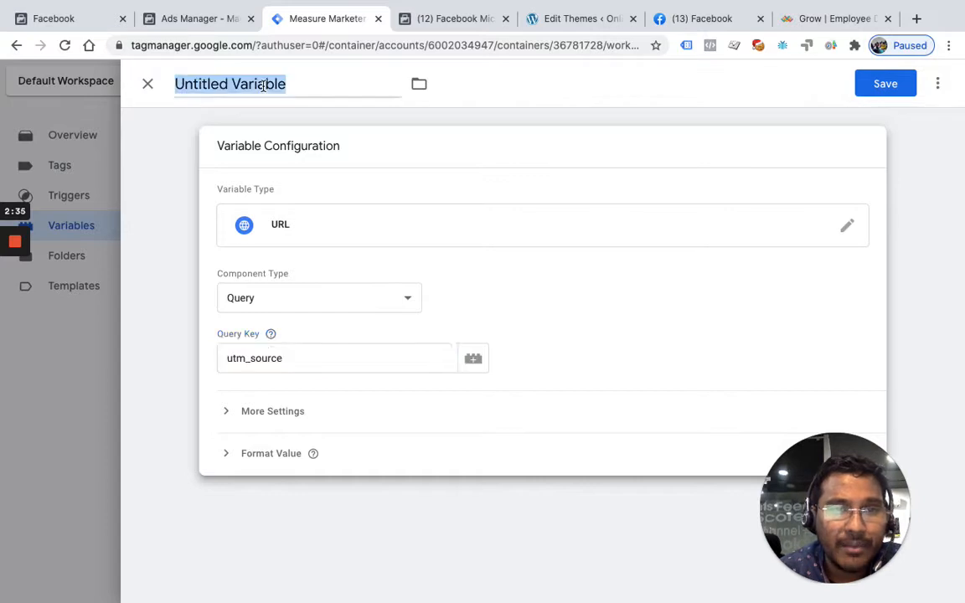
{"action": "type", "text": "utm_source"}
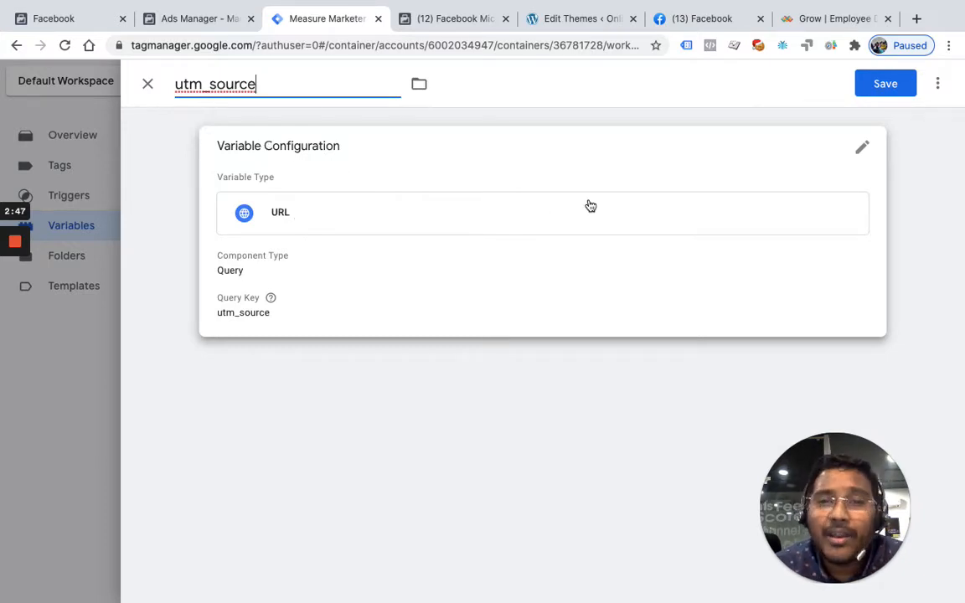
Examine the utm_source, utm_medium and utm_campaign keys and their values in the Lattice landing page's URL
{"action": "left_click", "coordinate": [807, 23]}
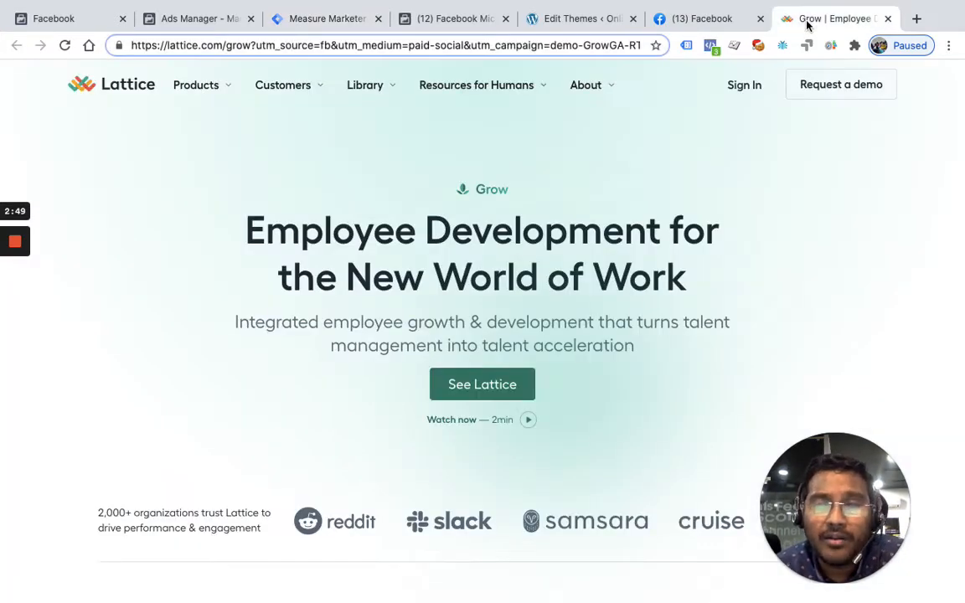
{"action": "double_click", "coordinate": [325, 45]}
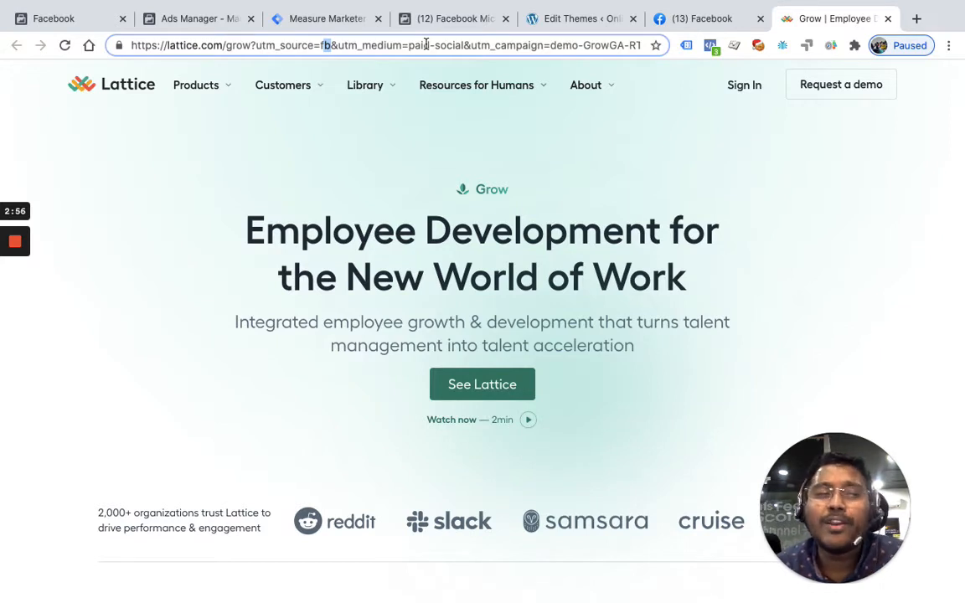
{"action": "left_click", "coordinate": [255, 47]}
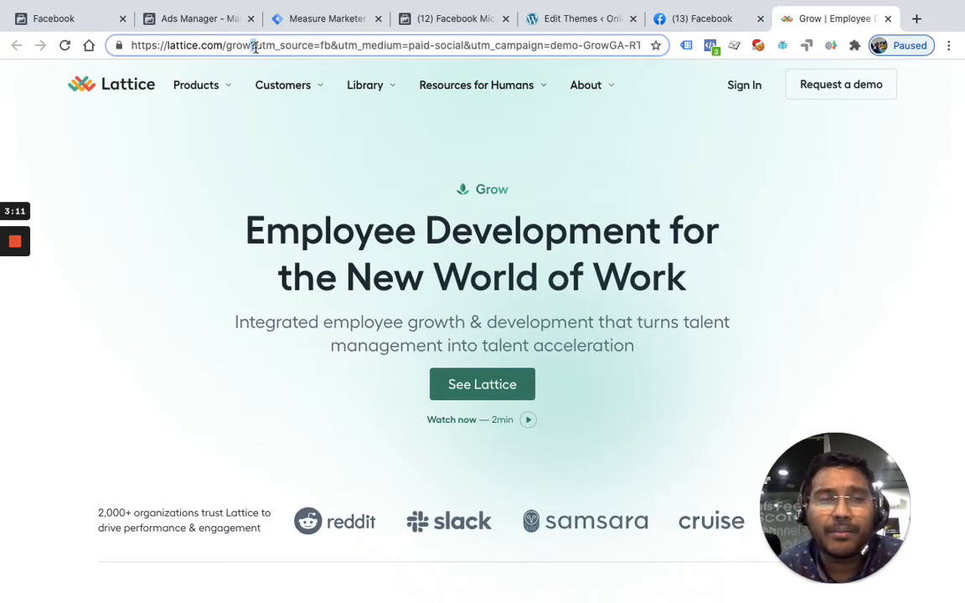
{"action": "double_click", "coordinate": [255, 46]}
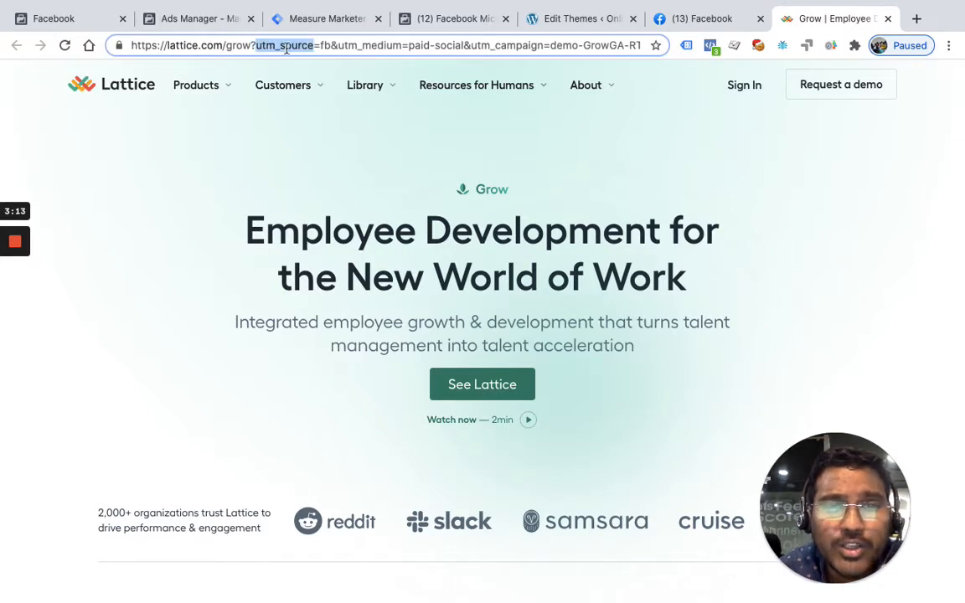
{"action": "double_click", "coordinate": [325, 45]}
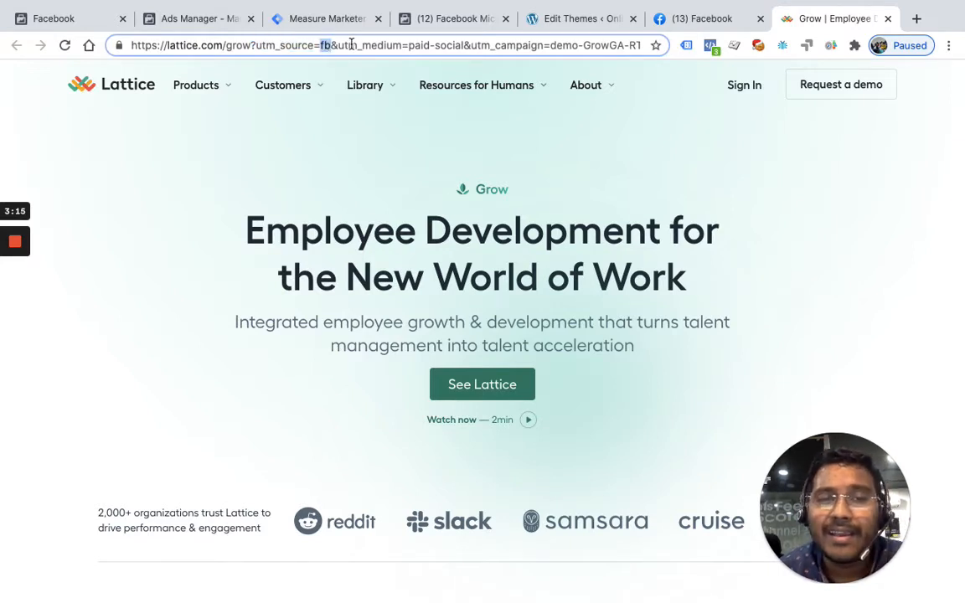
{"action": "double_click", "coordinate": [352, 46]}
{"action": "double_click", "coordinate": [418, 46]}
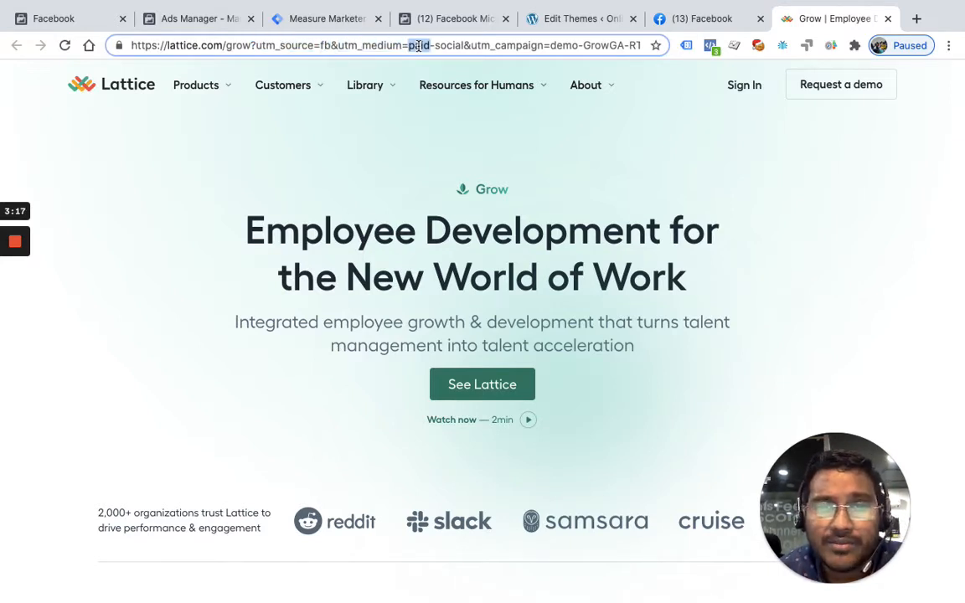
{"action": "double_click", "coordinate": [453, 45]}
{"action": "double_click", "coordinate": [490, 45]}
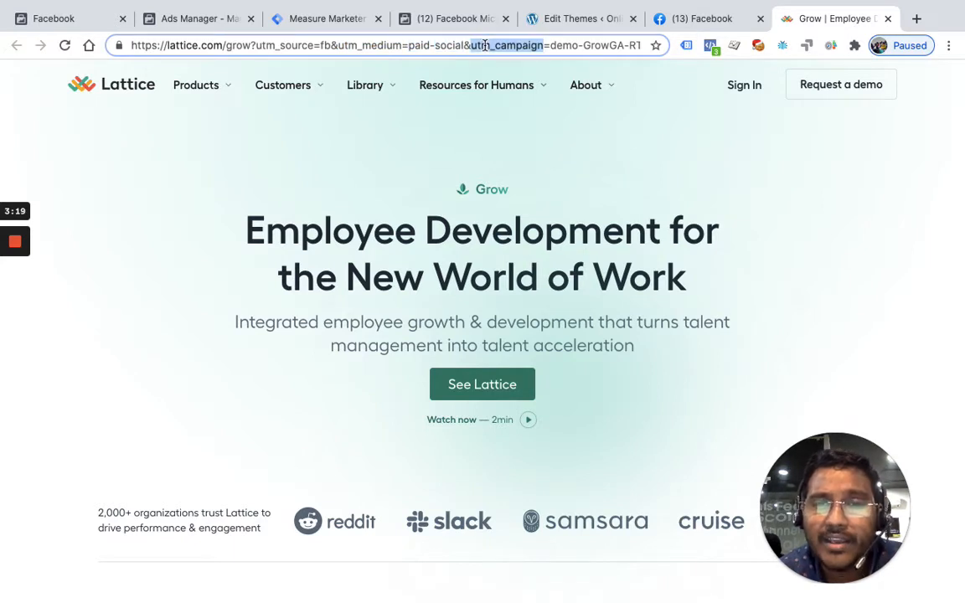
{"action": "double_click", "coordinate": [565, 45]}
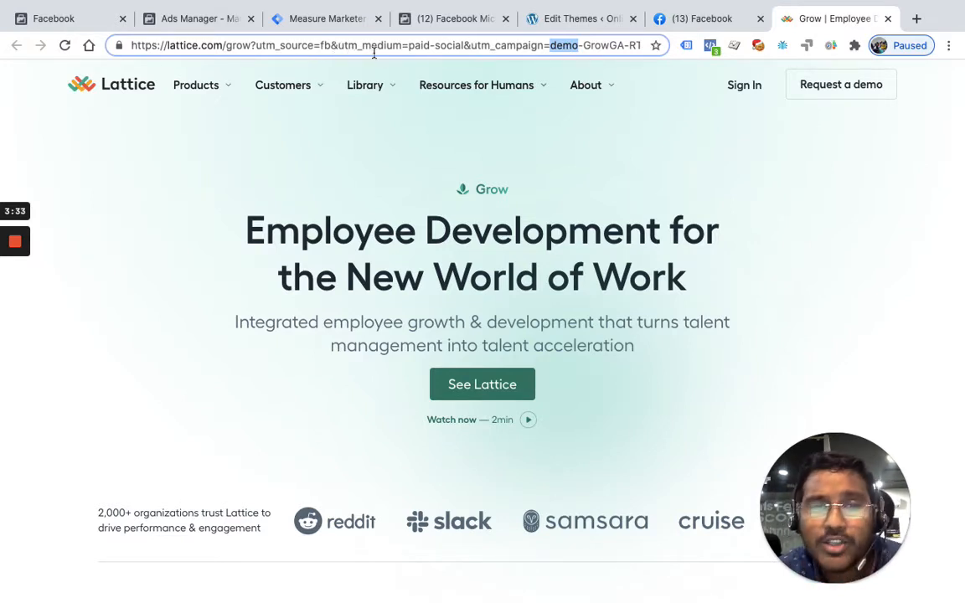
{"action": "left_click", "coordinate": [325, 48]}
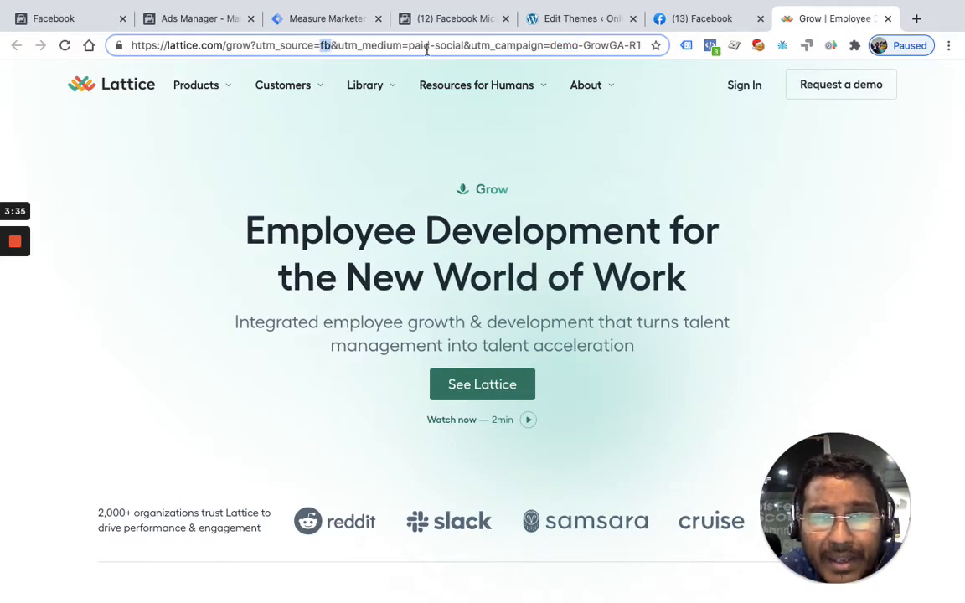
{"action": "double_click", "coordinate": [444, 46]}
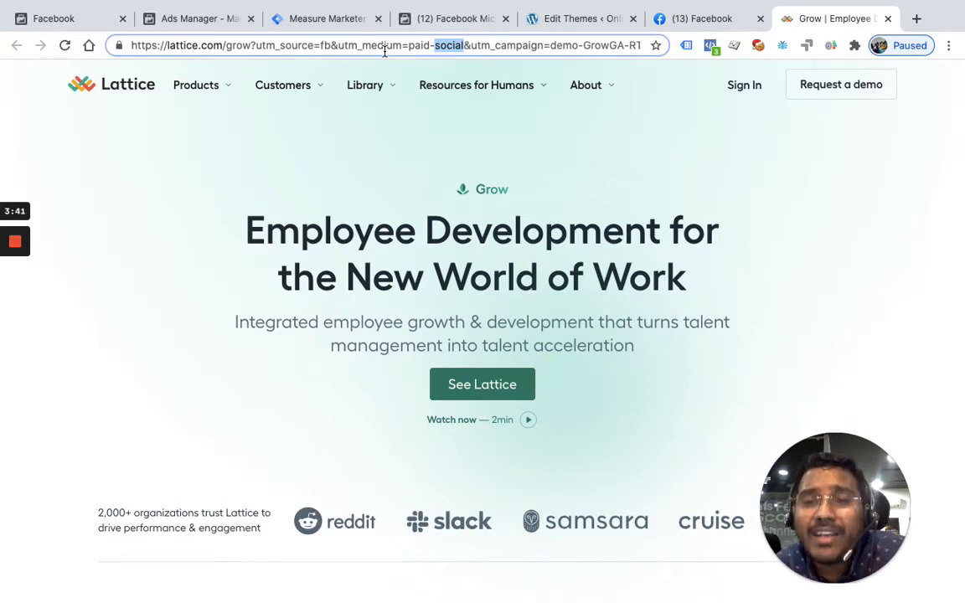
{"action": "double_click", "coordinate": [298, 46]}
Return to Tag Manager, read the Query Key help, and discard the unsaved utm_source variable
{"action": "left_click", "coordinate": [344, 19]}
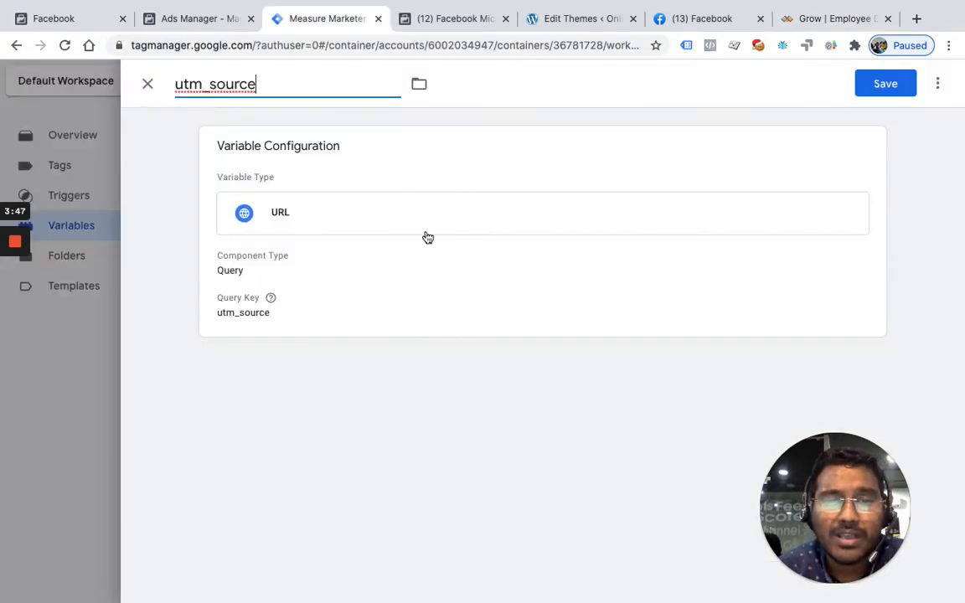
{"action": "left_click", "coordinate": [270, 298]}
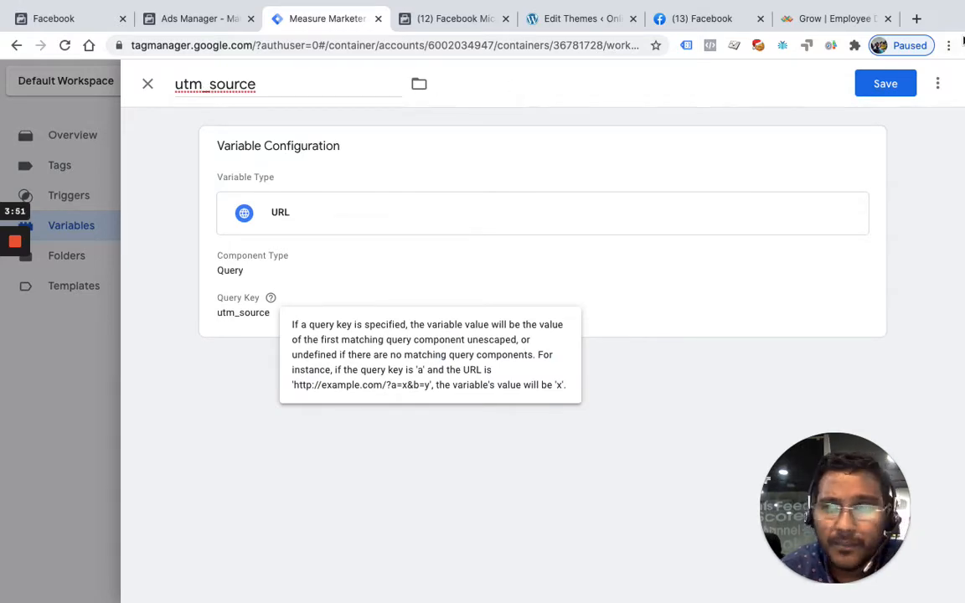
{"action": "left_click", "coordinate": [148, 84]}
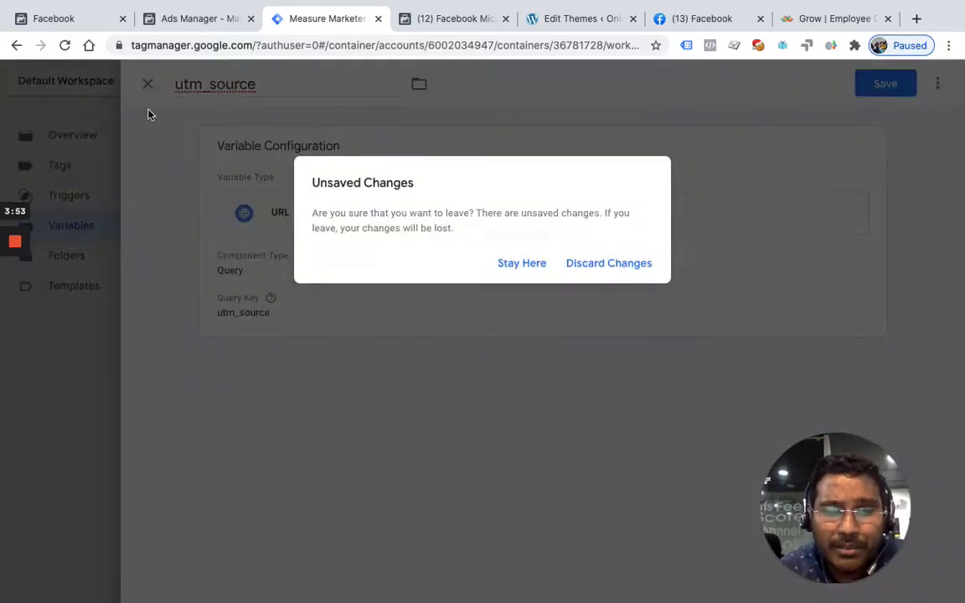
{"action": "left_click", "coordinate": [605, 266]}
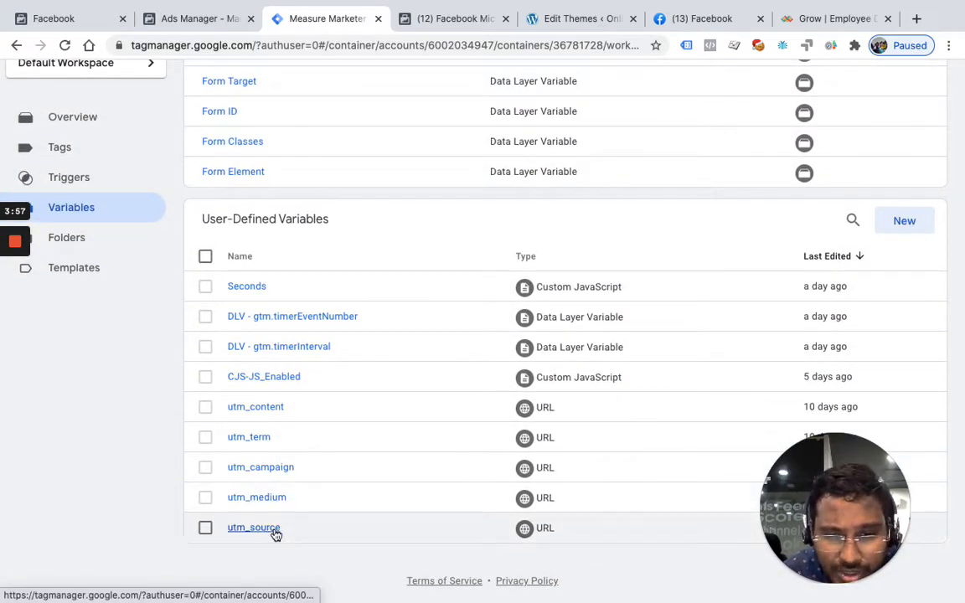
Inspect the configuration of the existing utm_campaign URL variable and close it without changes
{"action": "left_click", "coordinate": [263, 477]}
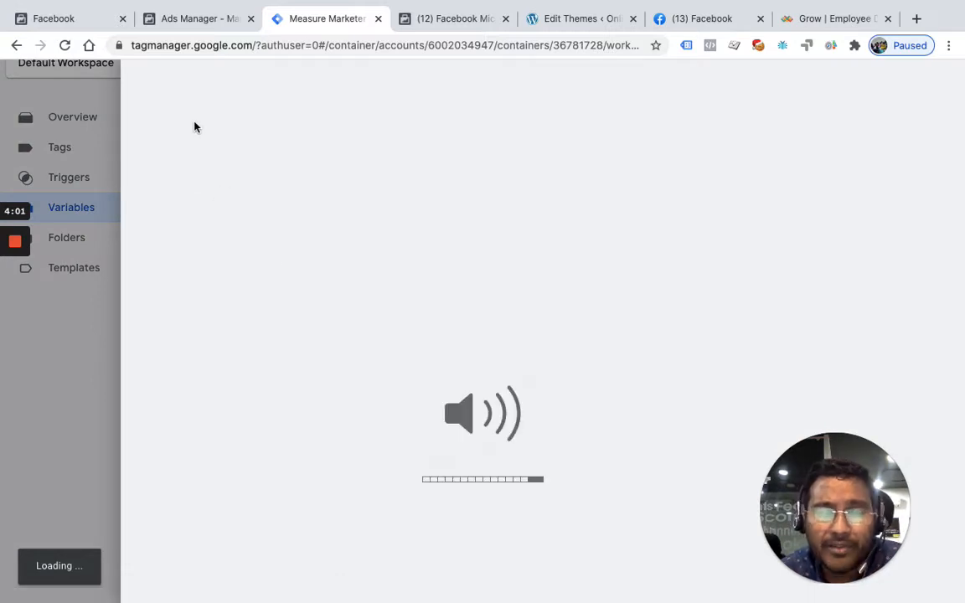
{"action": "key", "text": "XF86AudioRaiseVolume"}
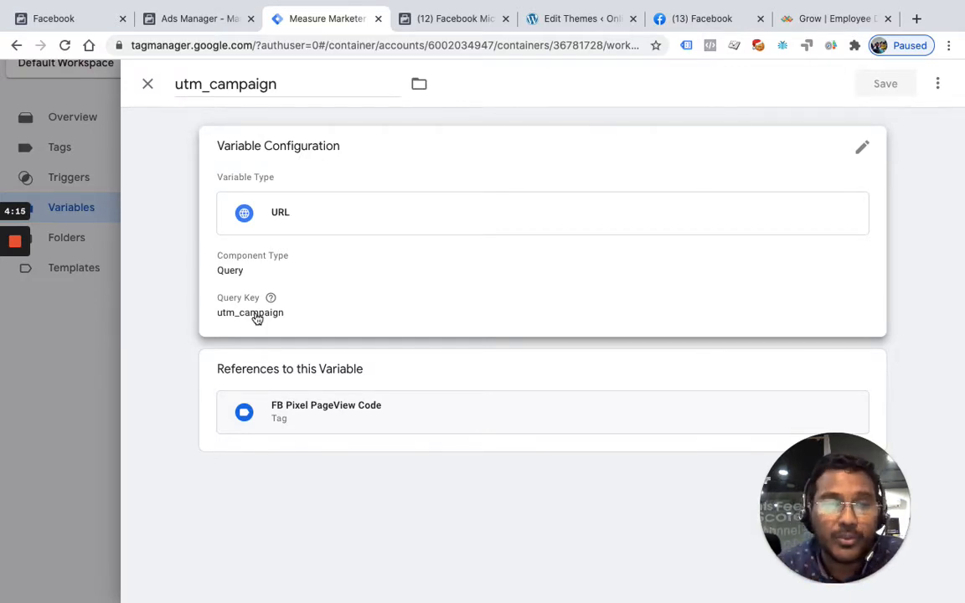
{"action": "left_click", "coordinate": [147, 84]}
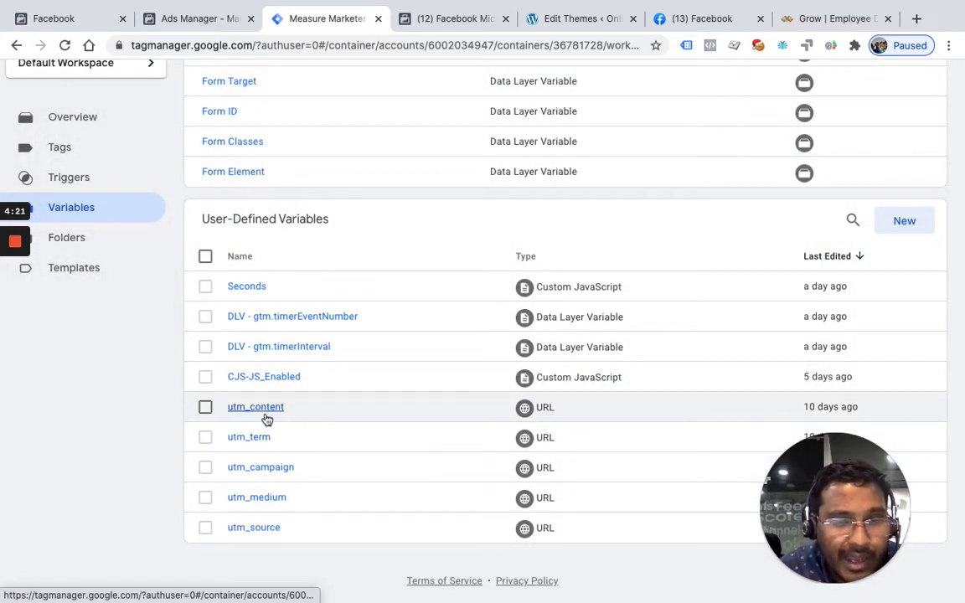
Review the container's built-in variables and its user-defined UTM variables
{"action": "scroll", "coordinate": [489, 358], "scroll_direction": "up", "scroll_amount": 15}
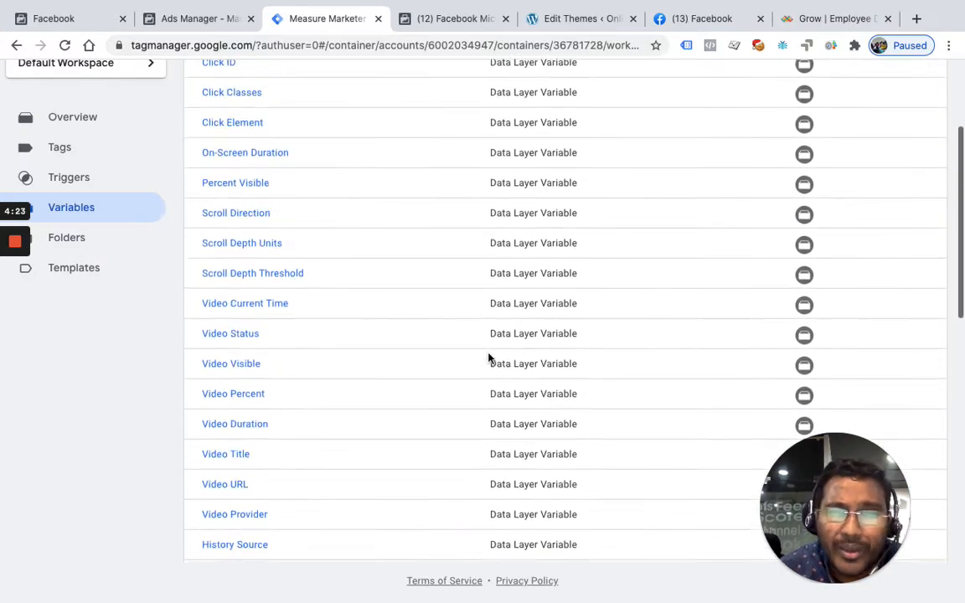
{"action": "scroll", "coordinate": [490, 358], "scroll_direction": "up", "scroll_amount": 5}
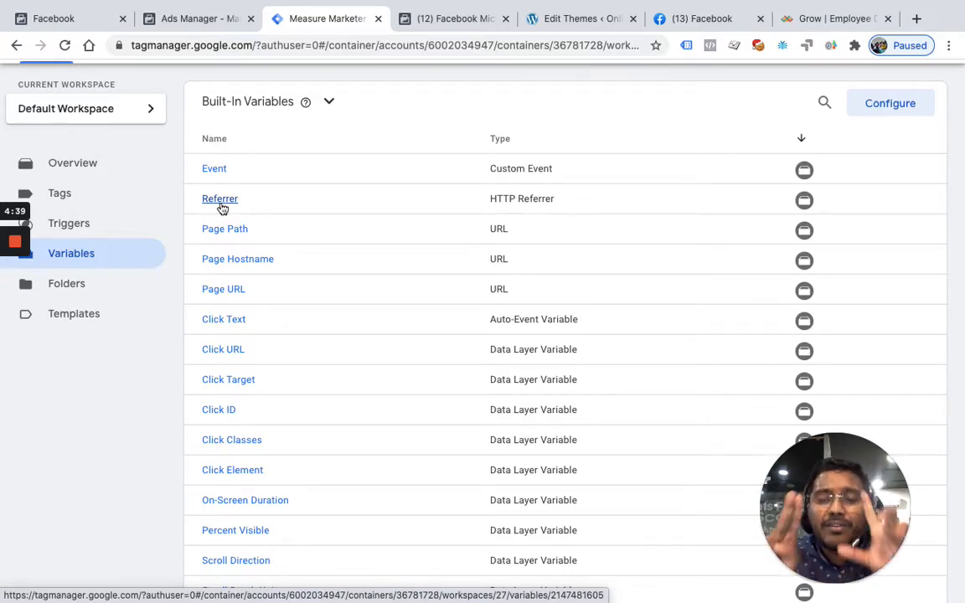
{"action": "scroll", "coordinate": [168, 285], "scroll_direction": "up", "scroll_amount": 1}
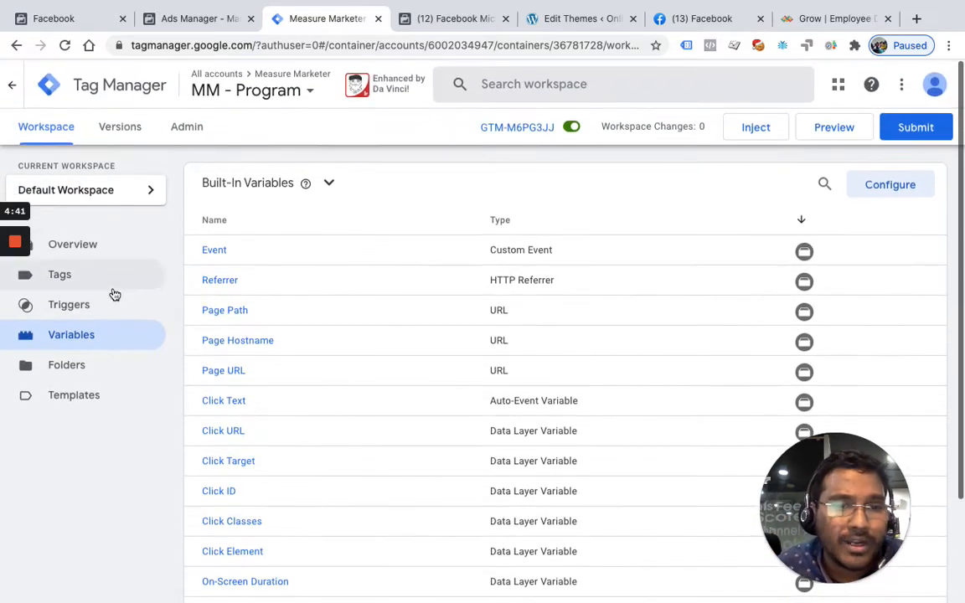
{"action": "scroll", "coordinate": [222, 359], "scroll_direction": "down", "scroll_amount": 8}
{"action": "scroll", "coordinate": [222, 361], "scroll_direction": "down", "scroll_amount": 4}
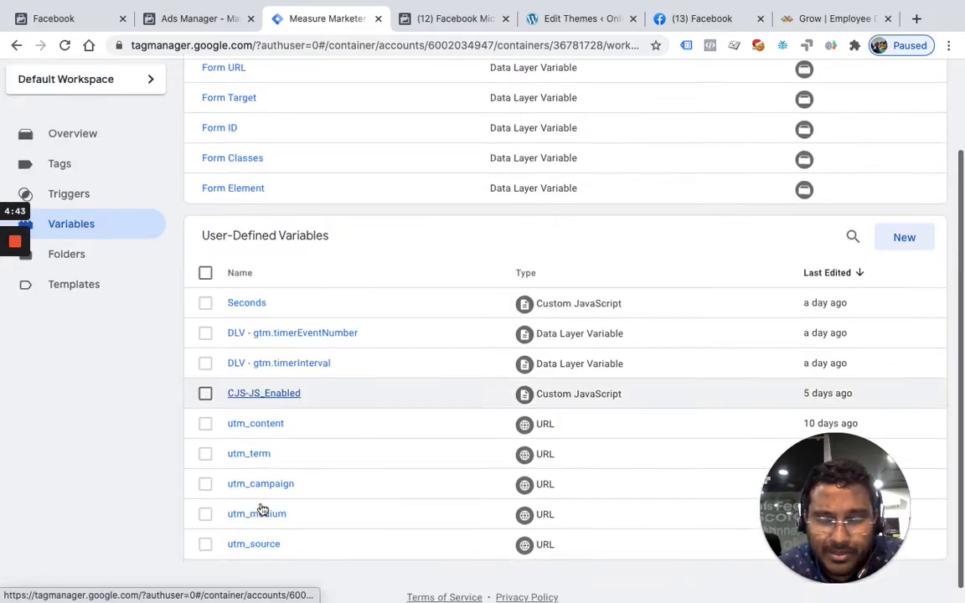
{"action": "scroll", "coordinate": [260, 510], "scroll_direction": "up", "scroll_amount": 5}
{"action": "scroll", "coordinate": [262, 509], "scroll_direction": "up", "scroll_amount": 5}
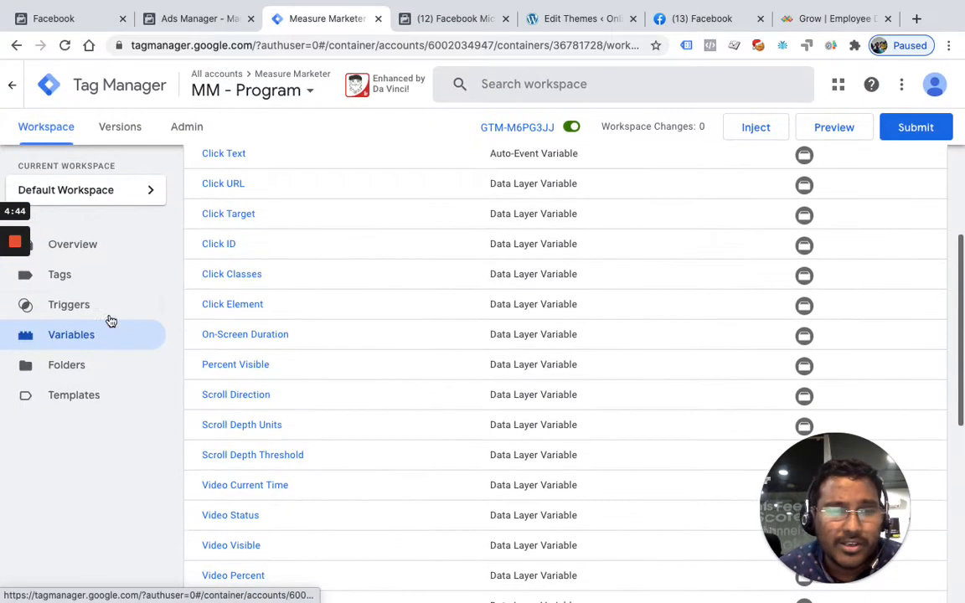
Show the container's tags, copy the entire script from the FB PageView Tag, and close that tag without changes
{"action": "left_click", "coordinate": [79, 282]}
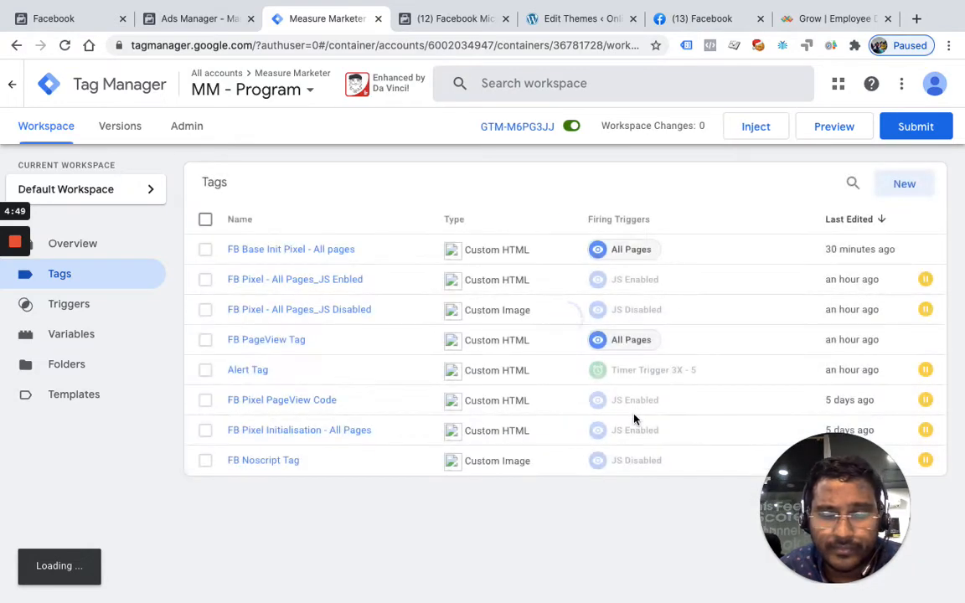
{"action": "scroll", "coordinate": [671, 397], "scroll_direction": "down", "scroll_amount": 1}
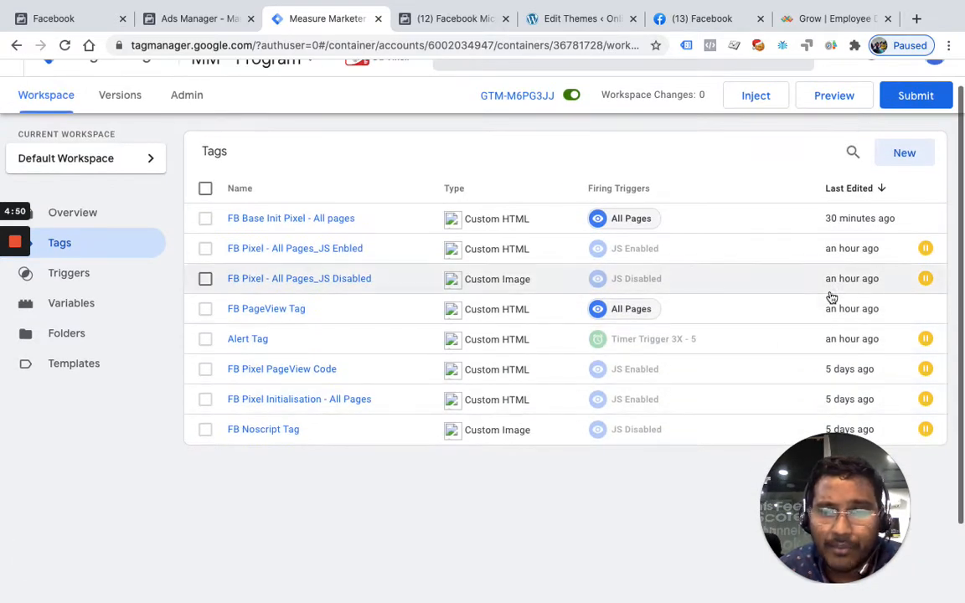
{"action": "left_click", "coordinate": [907, 158]}
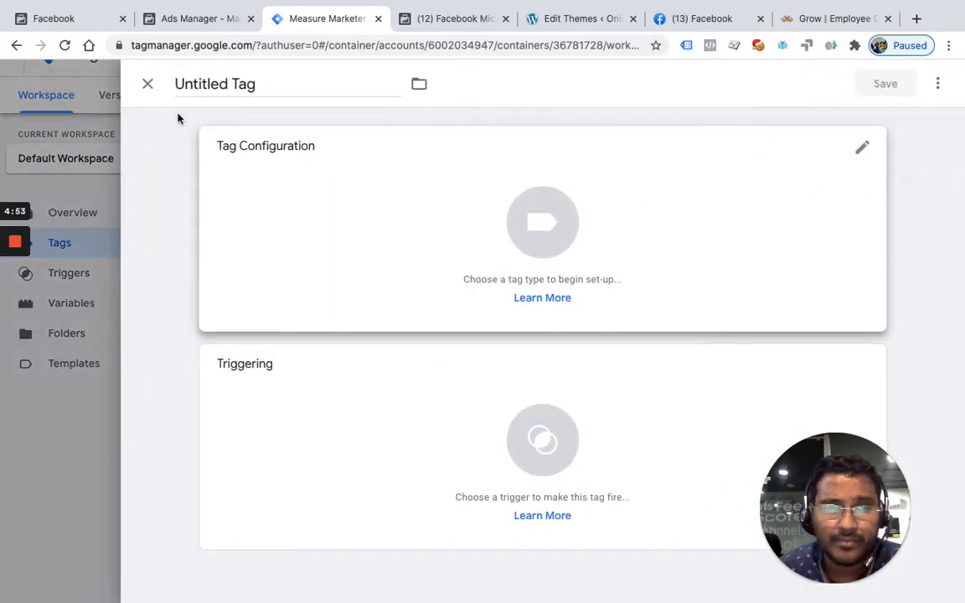
{"action": "left_click", "coordinate": [146, 83]}
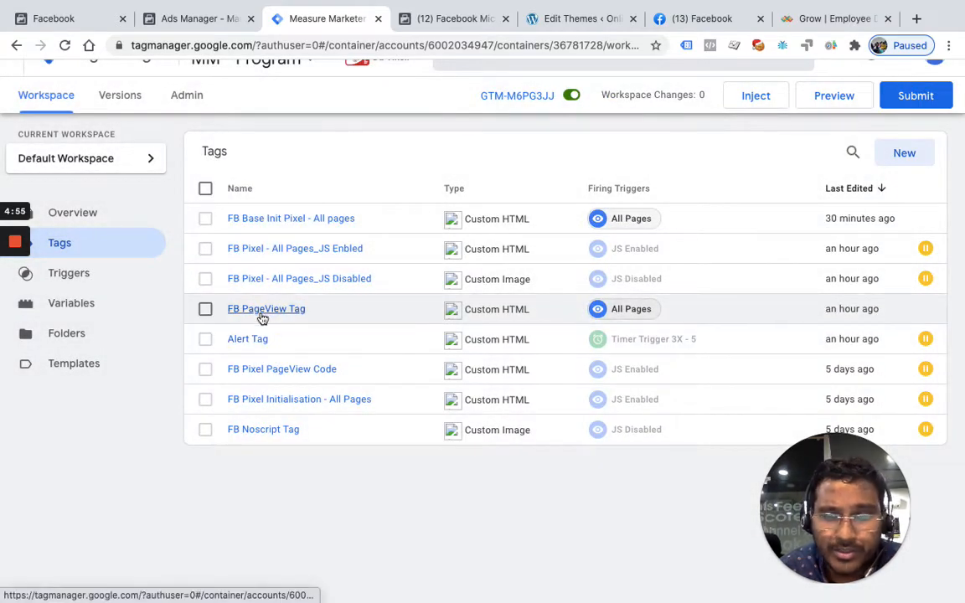
{"action": "left_click", "coordinate": [262, 316]}
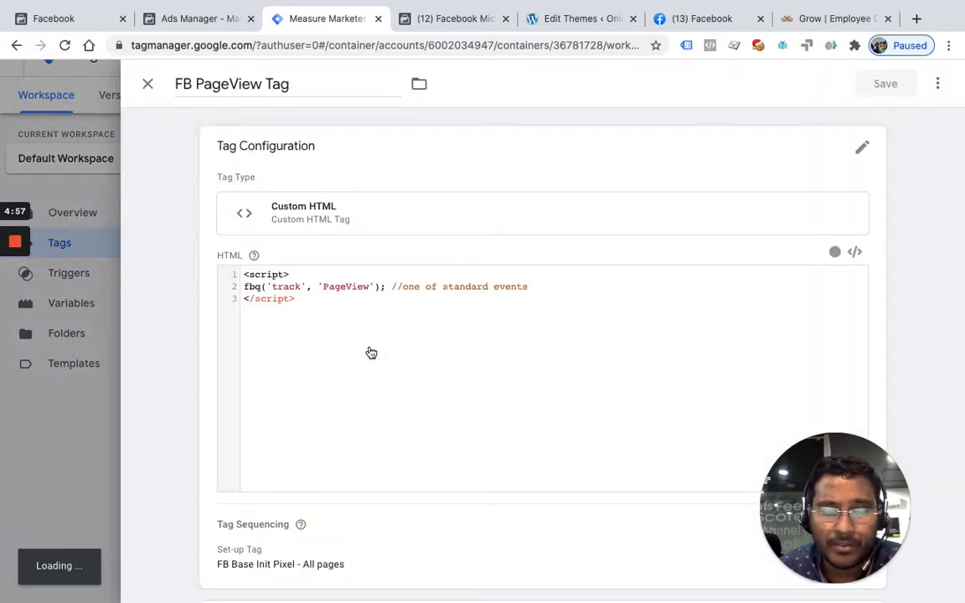
{"action": "left_click", "coordinate": [371, 350]}
{"action": "key", "text": "super+a"}
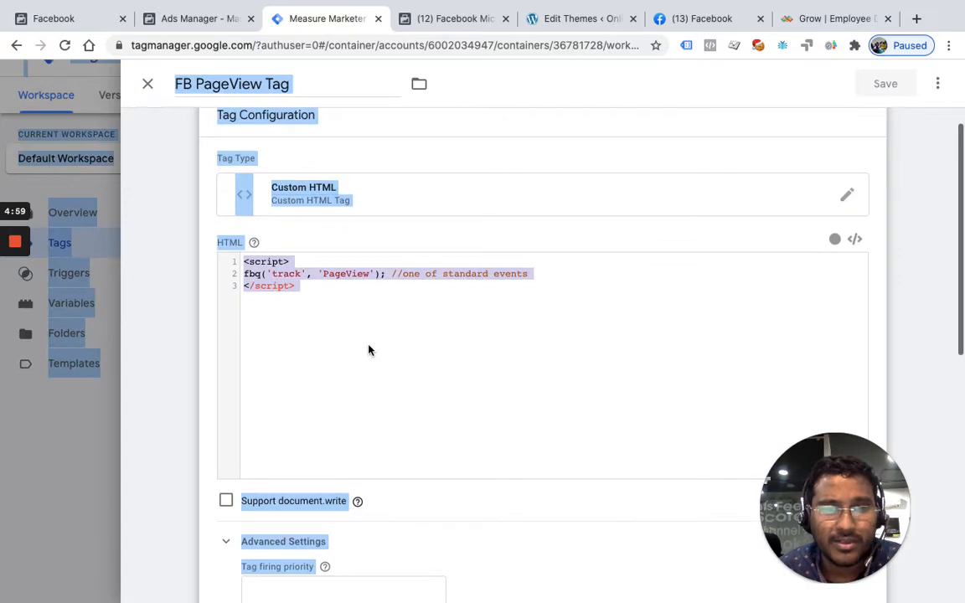
{"action": "left_click", "coordinate": [369, 348]}
{"action": "key", "text": "super+a"}
{"action": "key", "text": "ctrl+c"}
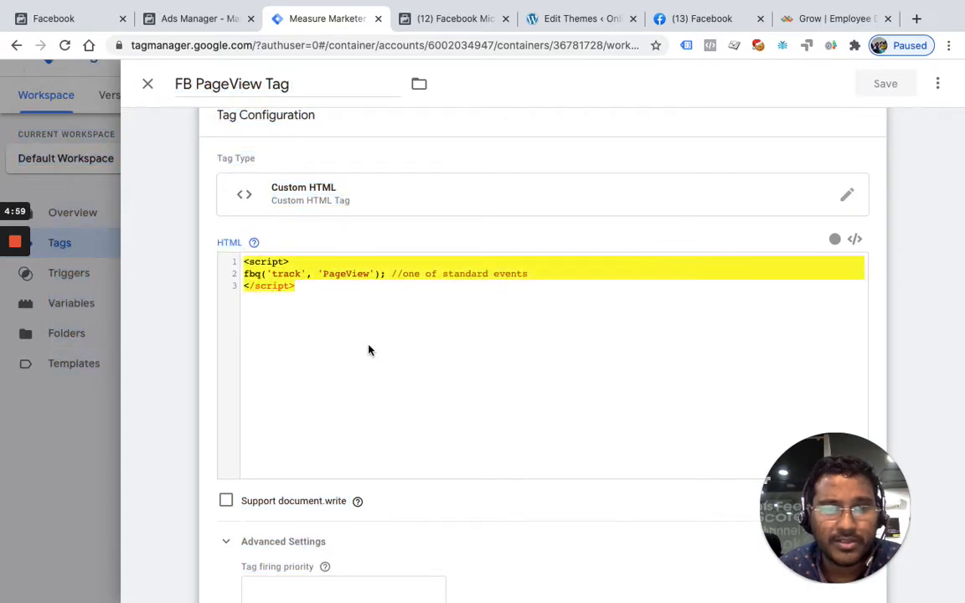
{"action": "left_click", "coordinate": [148, 84]}
Create a new Custom HTML tag and replace its default code with the copied fbq PageView script
{"action": "left_click", "coordinate": [919, 152]}
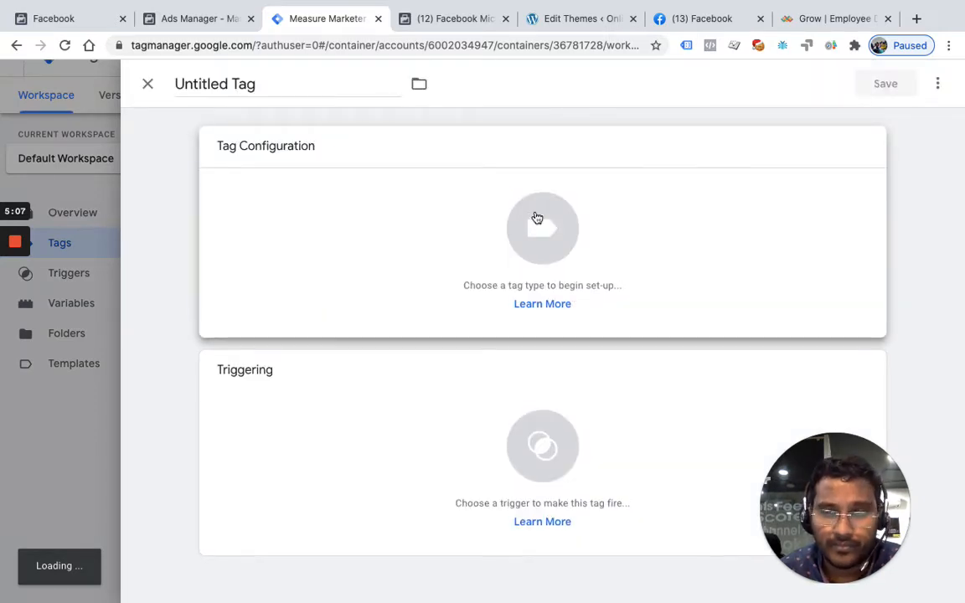
{"action": "left_click", "coordinate": [537, 218]}
{"action": "scroll", "coordinate": [613, 396], "scroll_direction": "down", "scroll_amount": 5}
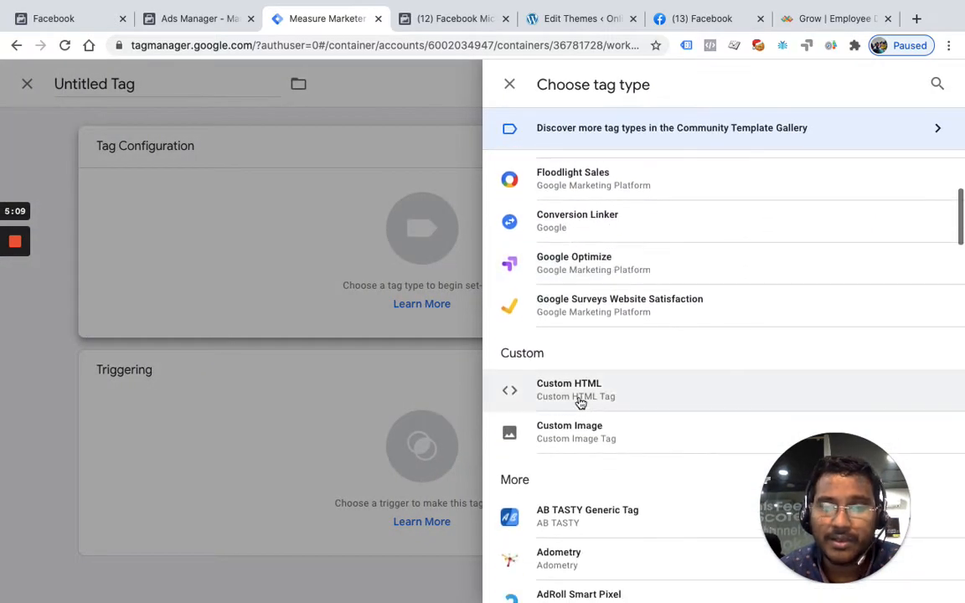
{"action": "left_click", "coordinate": [577, 394]}
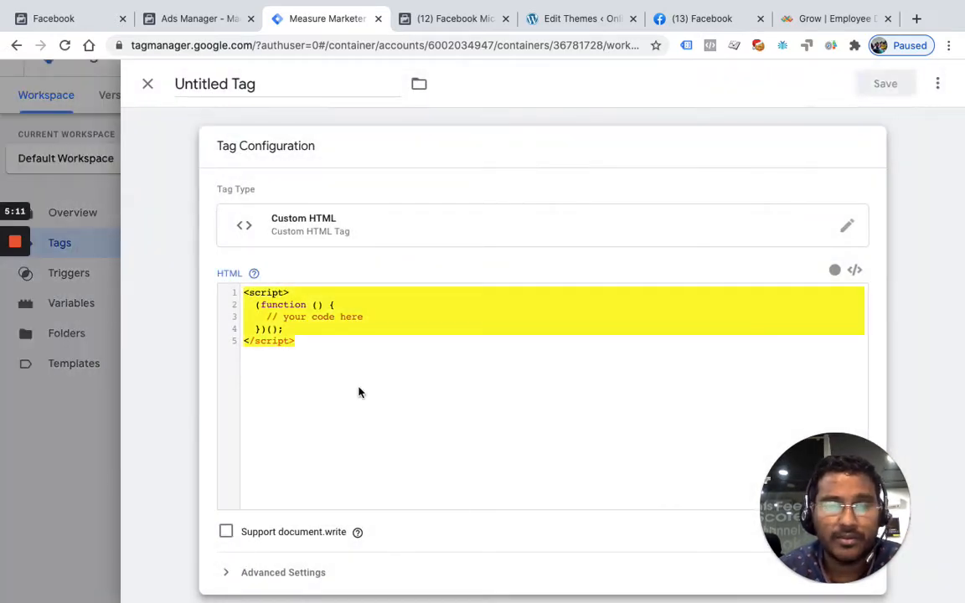
{"action": "key", "text": "ctrl+a"}
{"action": "key", "text": "BackSpace"}
{"action": "key", "text": "ctrl+v"}
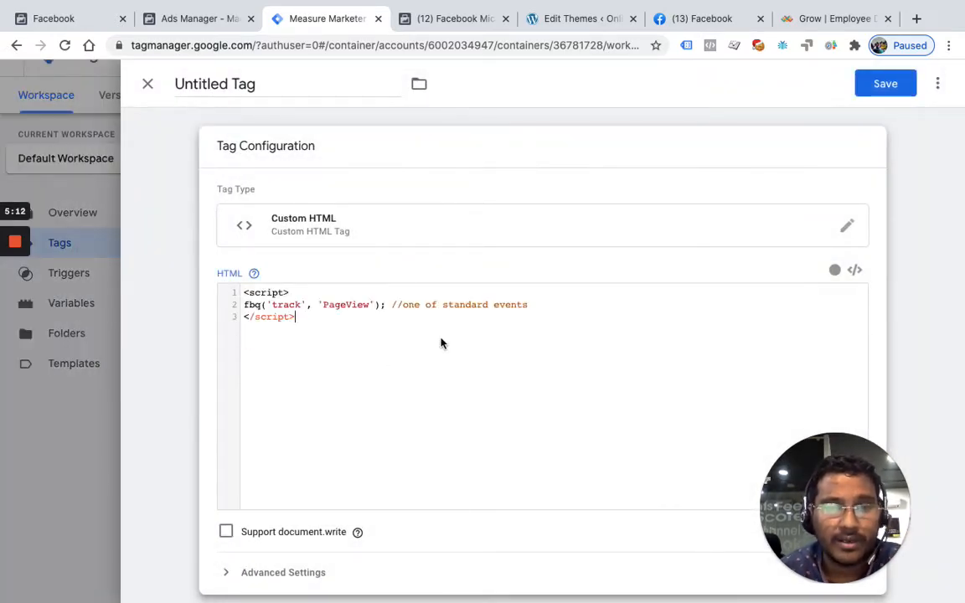
Add a parameter object after 'PageView' in the fbq call, containing utm_source: {{utm_source}}
{"action": "left_click", "coordinate": [374, 305]}
{"action": "type", "text": ", "}
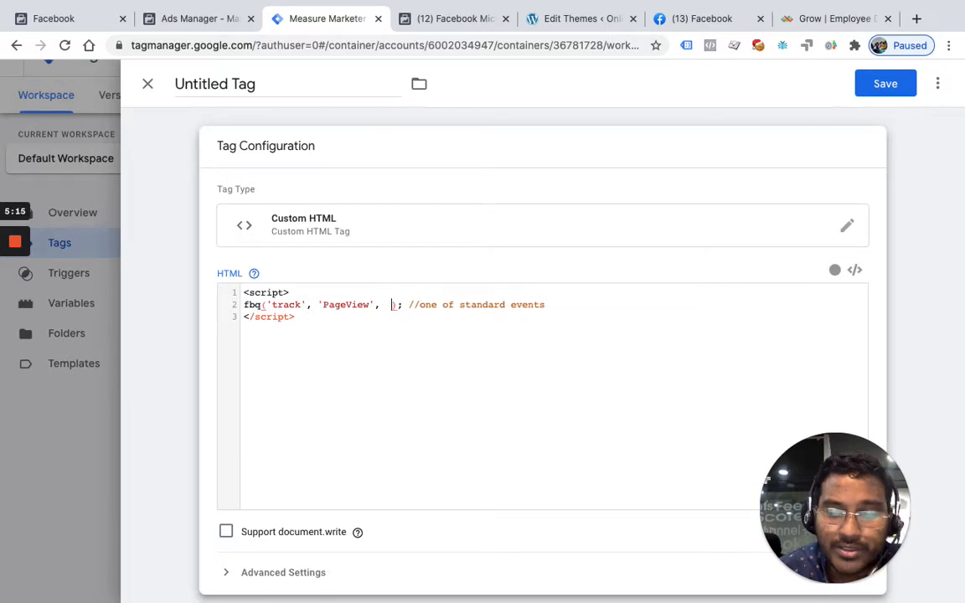
{"action": "type", "text": "{"}
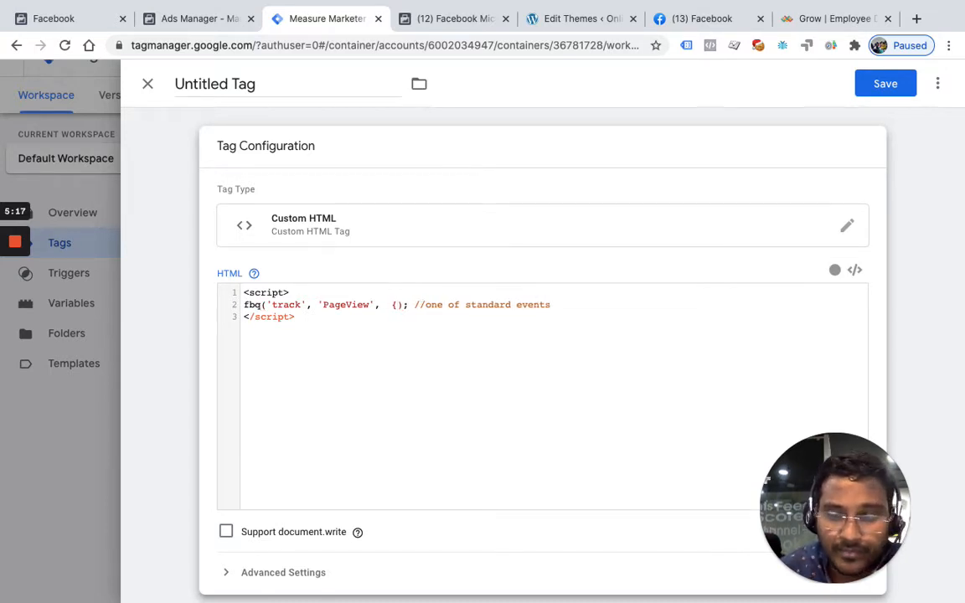
{"action": "type", "text": "}"}
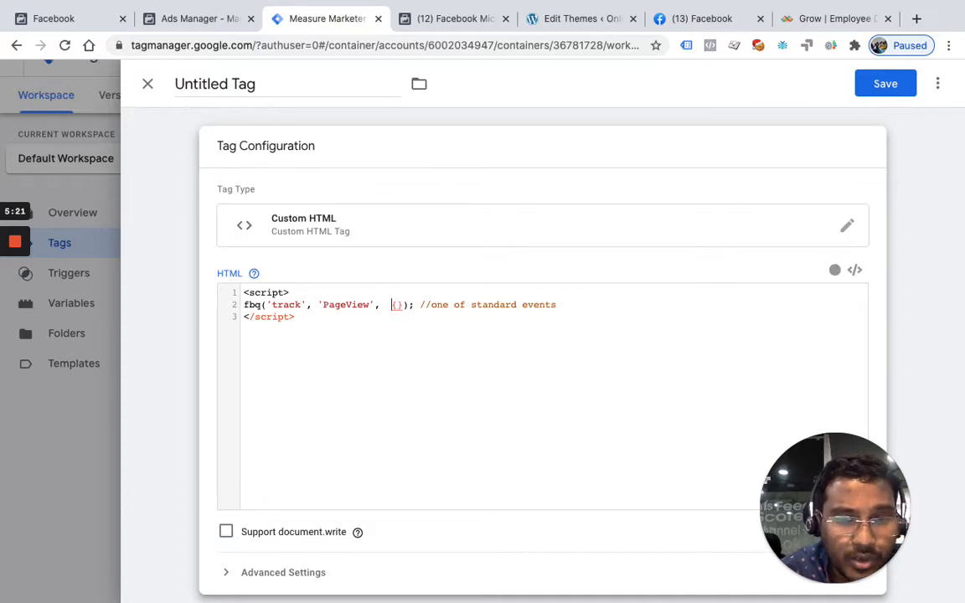
{"action": "key", "text": "BackSpace"}
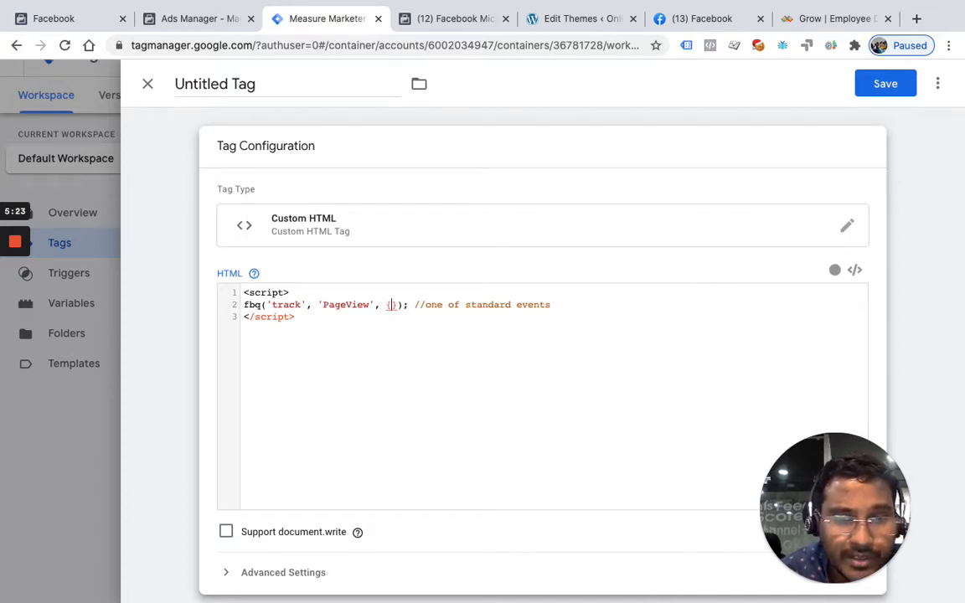
{"action": "type", "text": "utm_s"}
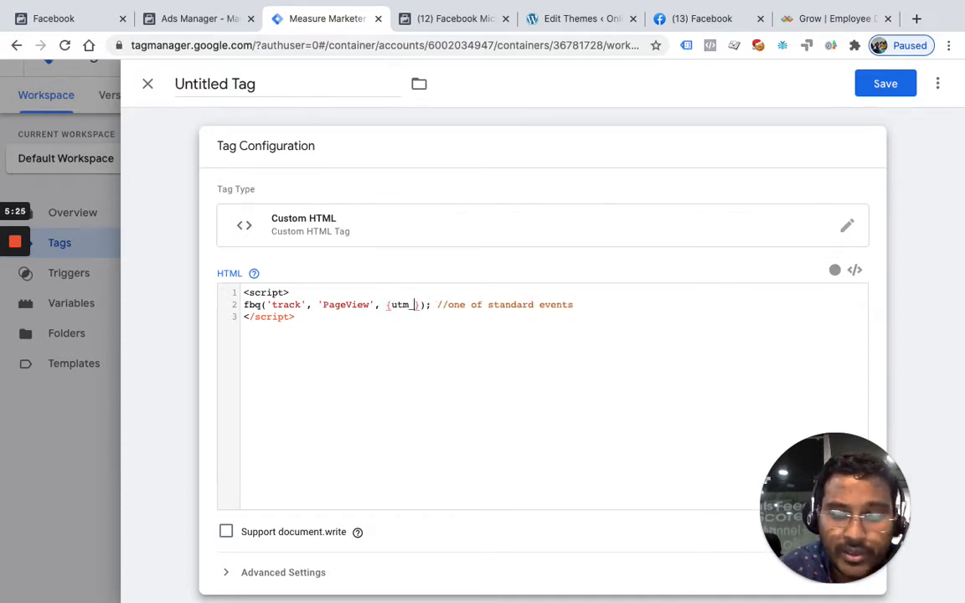
{"action": "type", "text": "ource"}
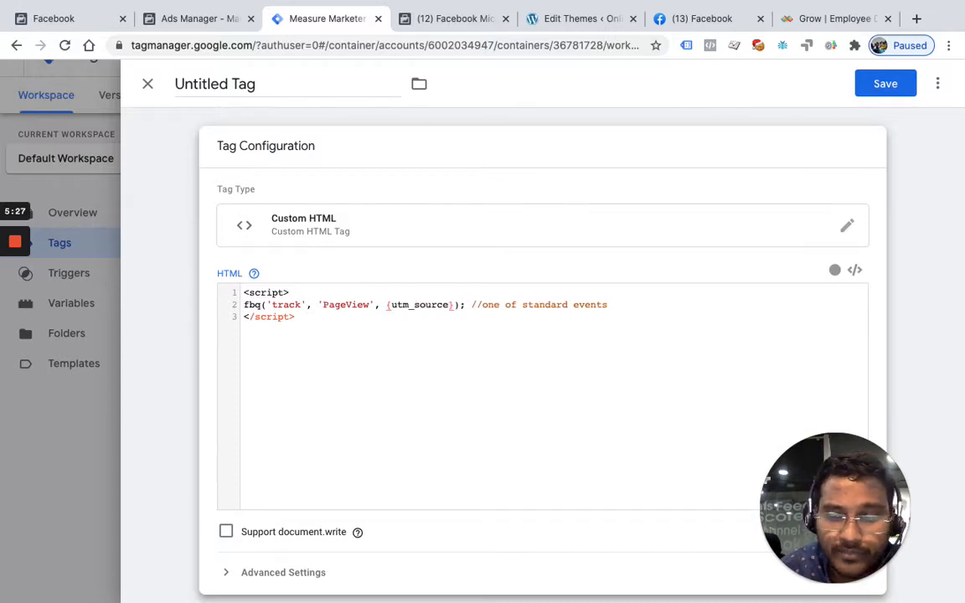
{"action": "type", "text": ": {{utm"}
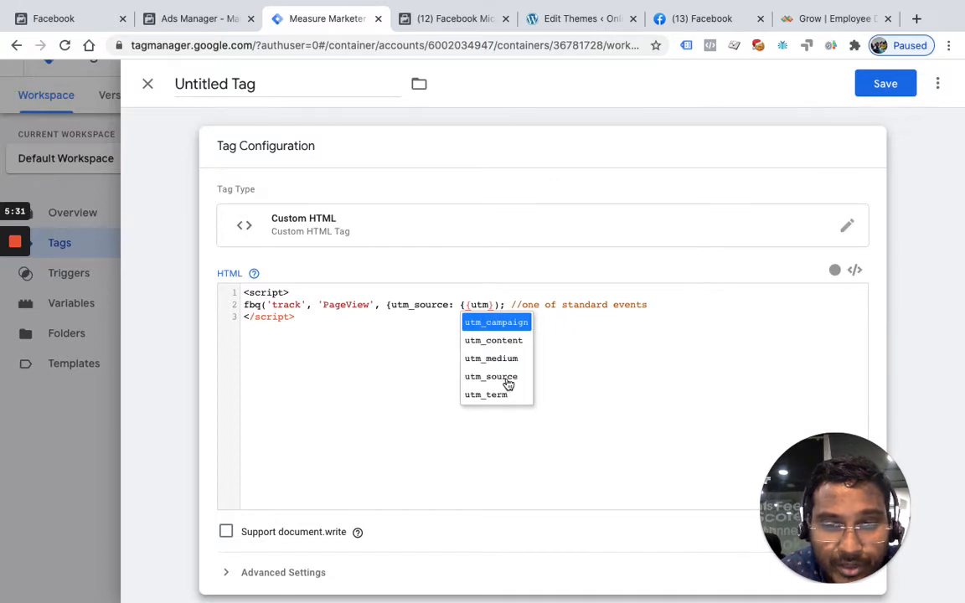
{"action": "left_click", "coordinate": [508, 381]}
Add utm_medium:{{utm_medium}} to the PageView parameter object after the utm_source entry
{"action": "type", "text": ", utm"}
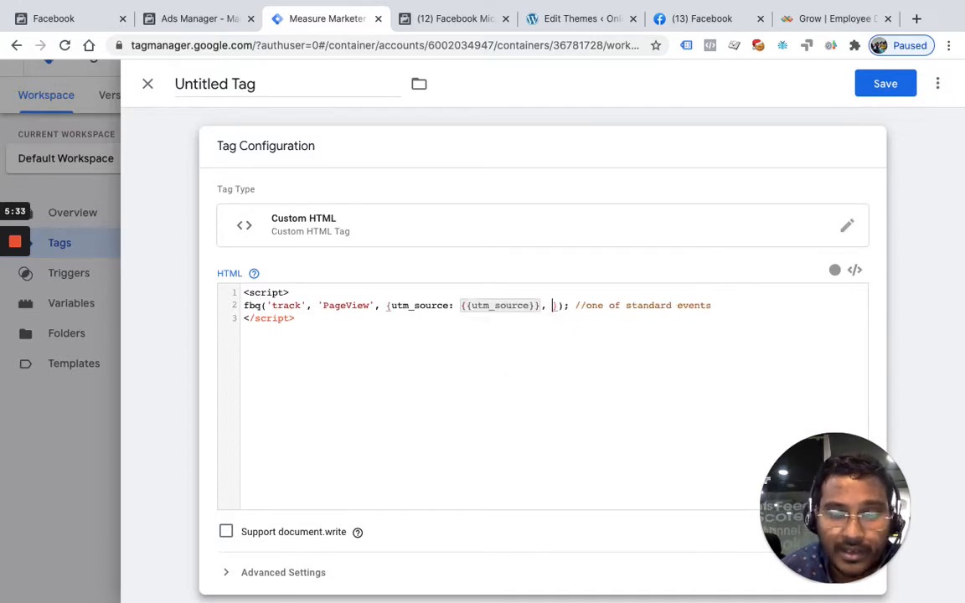
{"action": "type", "text": "_medium:"}
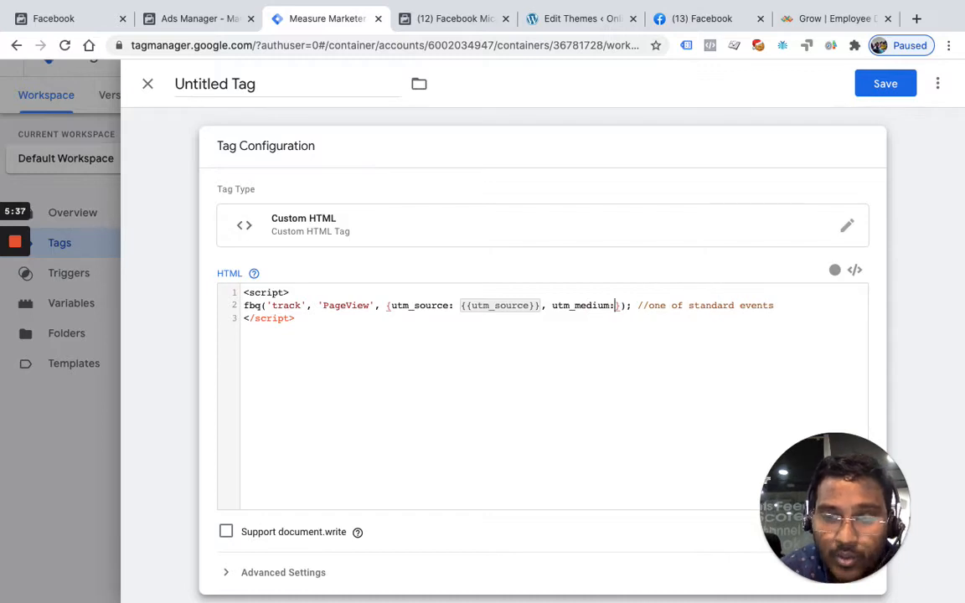
{"action": "type", "text": "{{"}
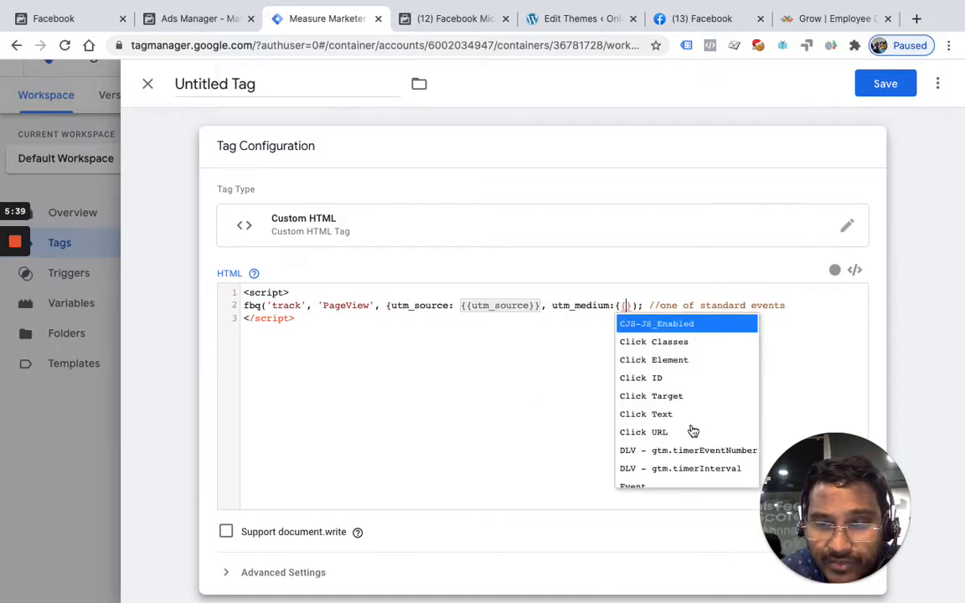
{"action": "scroll", "coordinate": [694, 427], "scroll_direction": "down", "scroll_amount": 3}
{"action": "scroll", "coordinate": [692, 446], "scroll_direction": "down", "scroll_amount": 3}
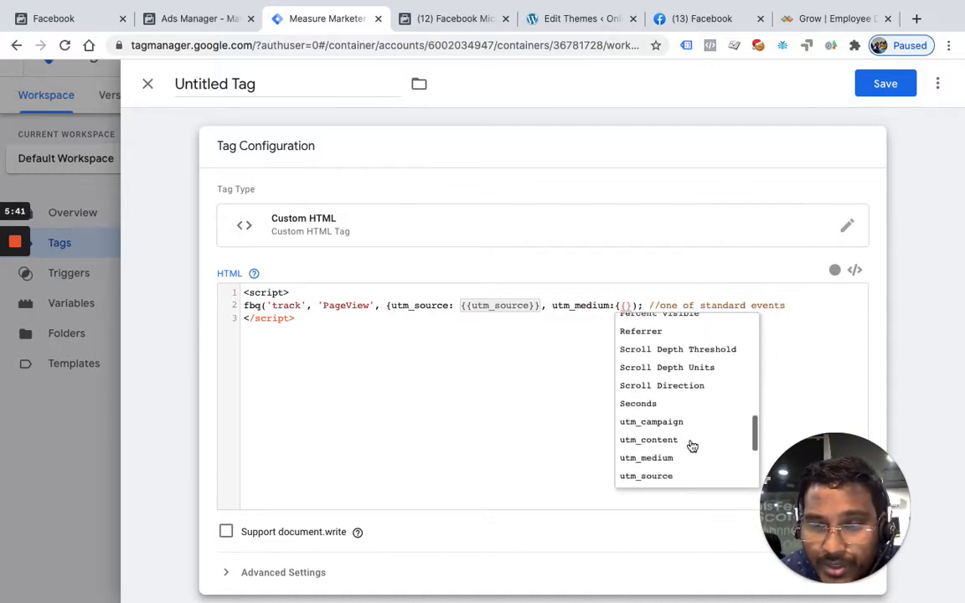
{"action": "left_click", "coordinate": [674, 455]}
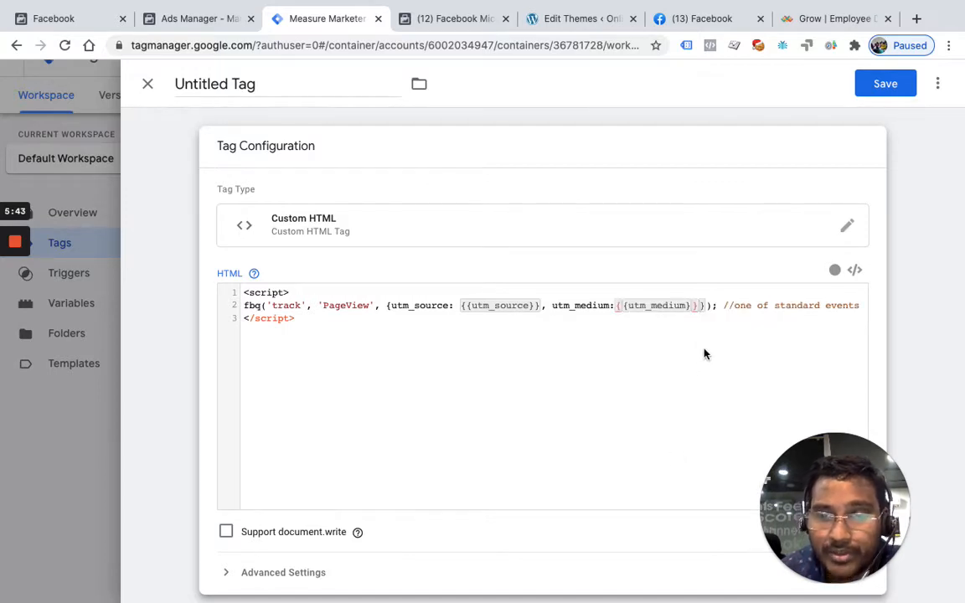
Add a utm_campaign key to the PageView parameter object after the utm_medium entry
{"action": "type", "text": ", utm"}
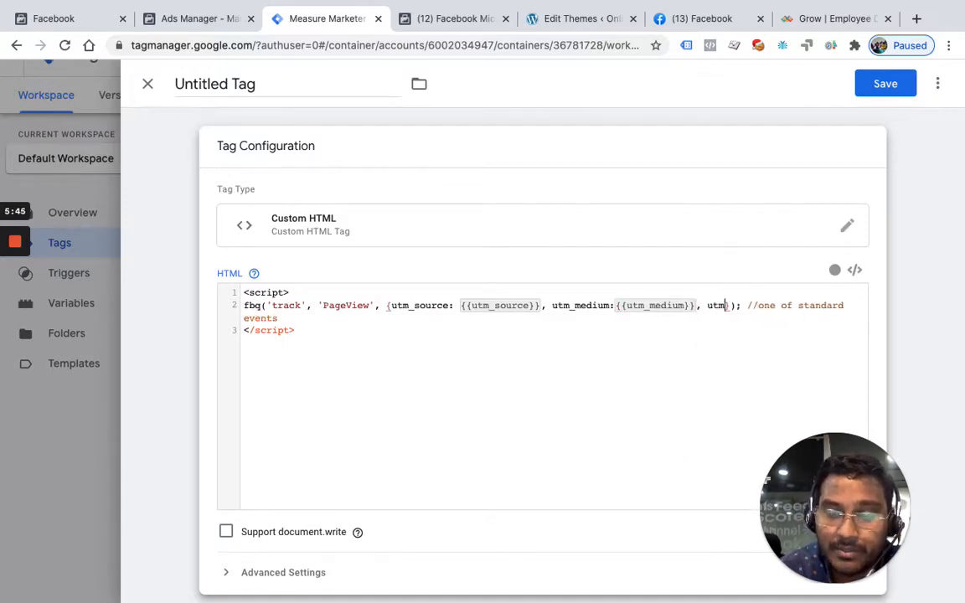
{"action": "type", "text": "_"}
{"action": "type", "text": "campain"}
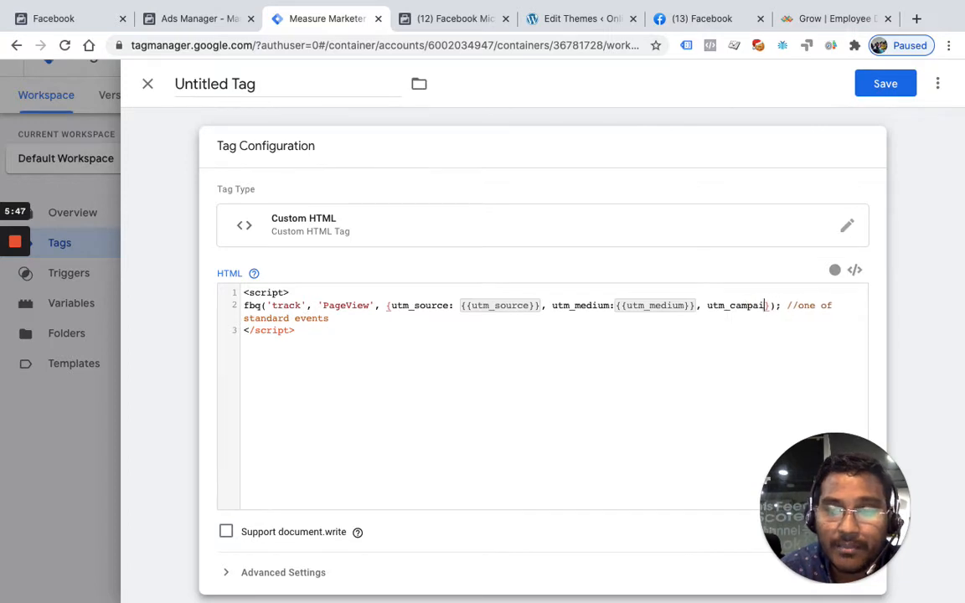
{"action": "key", "text": "BackSpace"}
{"action": "type", "text": "gn: "}
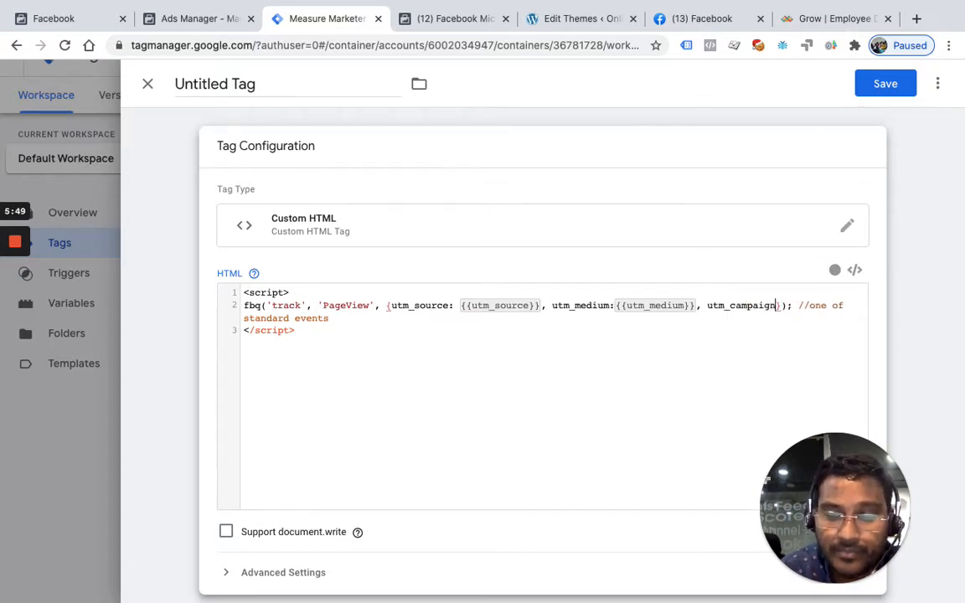
{"action": "type", "text": "{{utm"}
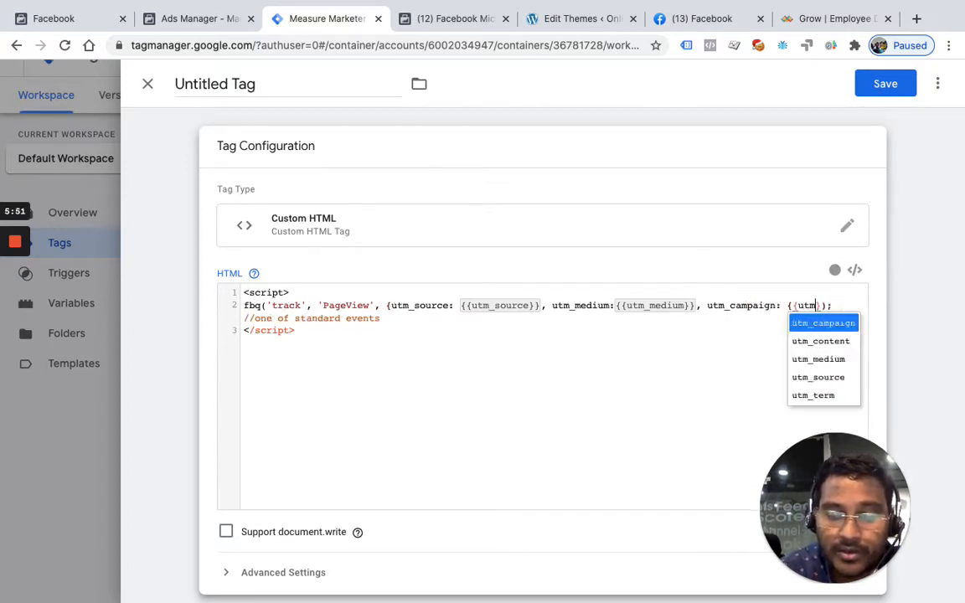
{"action": "key", "text": "shift+Up"}
{"action": "type", "text": "_cam"}
{"action": "key", "text": "super+z"}
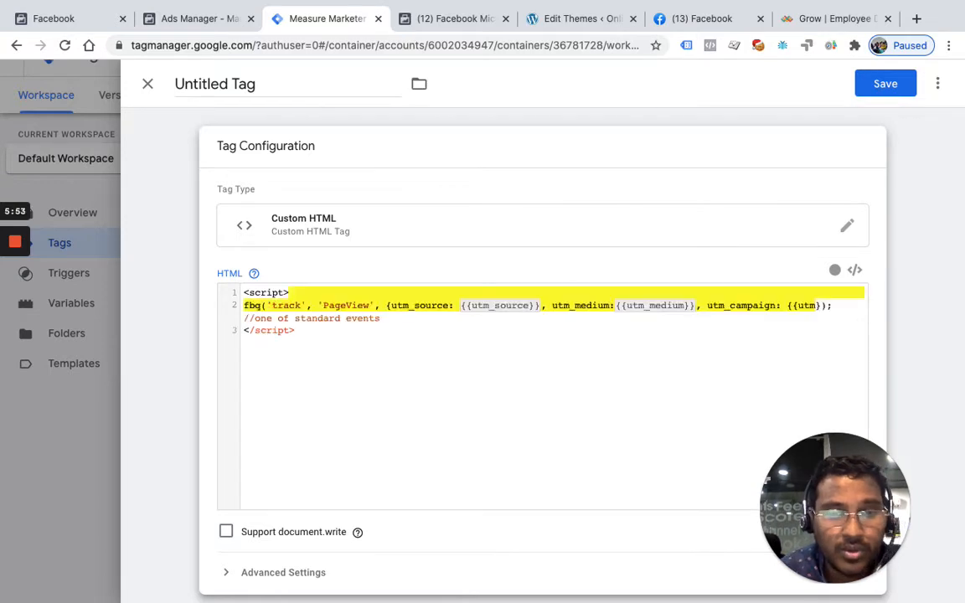
{"action": "left_click", "coordinate": [824, 311]}
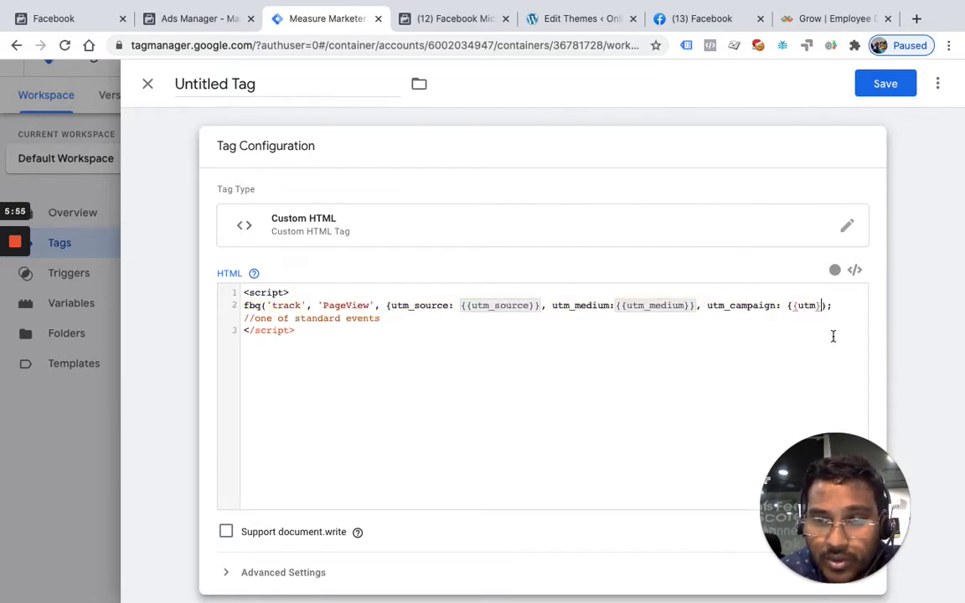
{"action": "key", "text": "BackSpace"}
{"action": "type", "text": "_ca"}
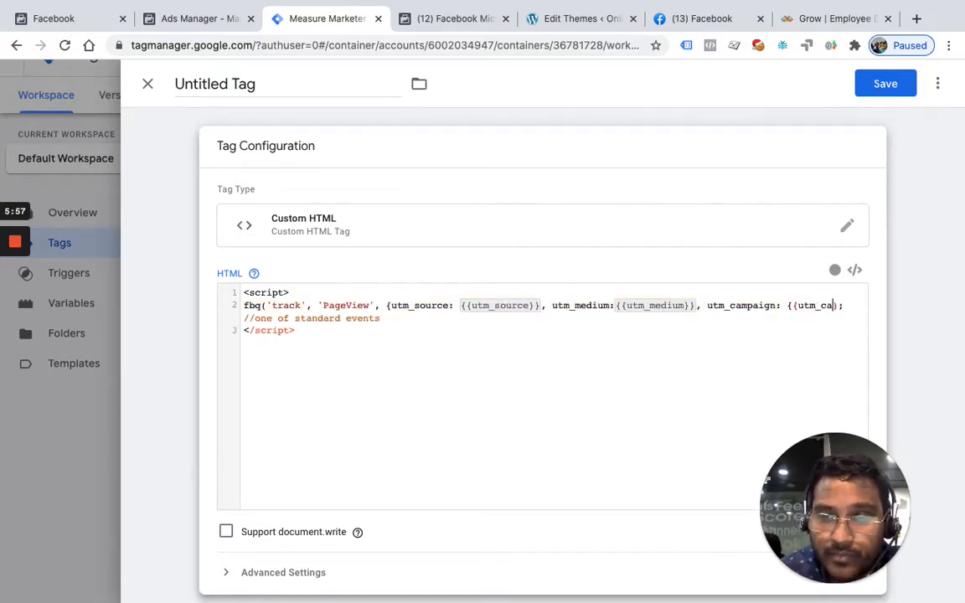
{"action": "key", "text": "BackSpace"}
{"action": "key", "text": "BackSpace"}
{"action": "key", "text": "BackSpace"}
{"action": "key", "text": "BackSpace"}
{"action": "key", "text": "BackSpace"}
{"action": "key", "text": "BackSpace"}
{"action": "key", "text": "BackSpace"}
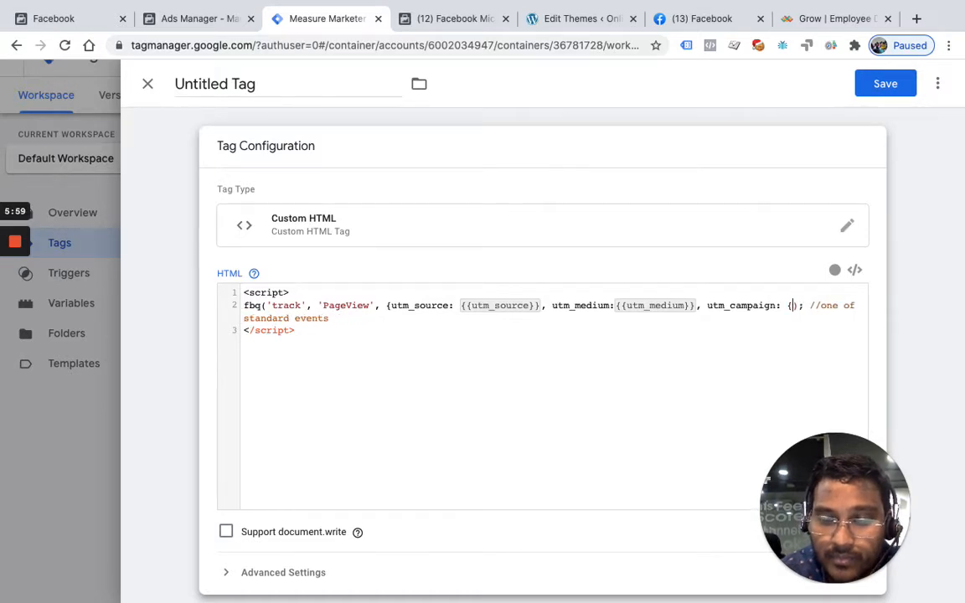
Set the utm_campaign key's value to the {{utm_campaign}} variable
{"action": "type", "text": "{utm_ca"}
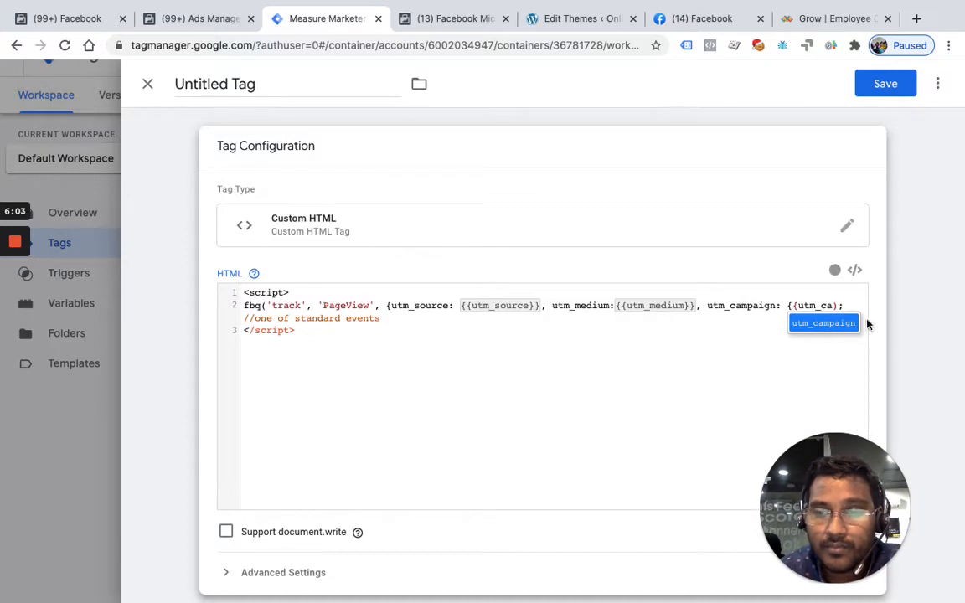
{"action": "left_click", "coordinate": [823, 323]}
Add utm_term:{{utm_term}} to the PageView parameter object after the utm_campaign entry
{"action": "type", "text": ", "}
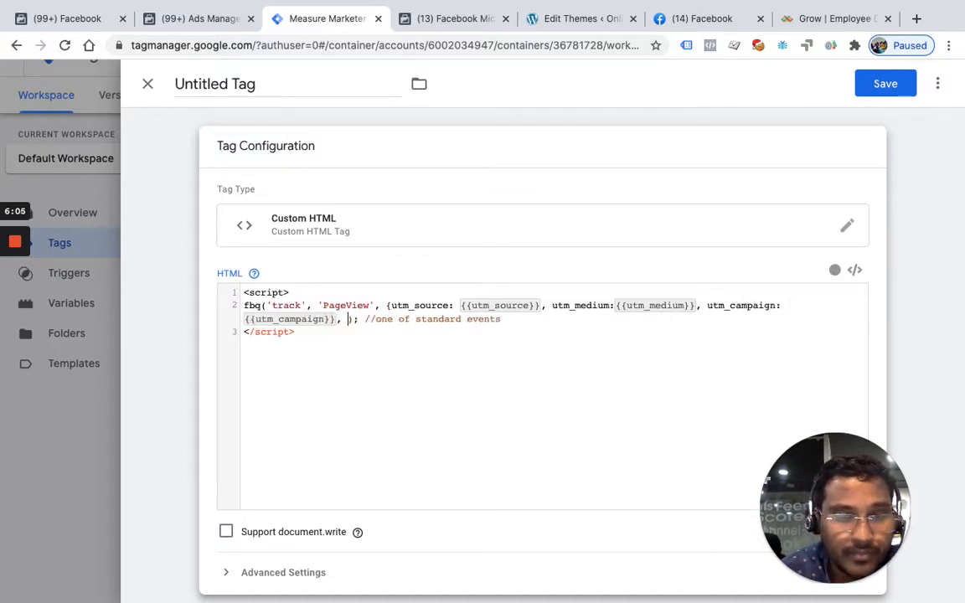
{"action": "type", "text": "utm_t"}
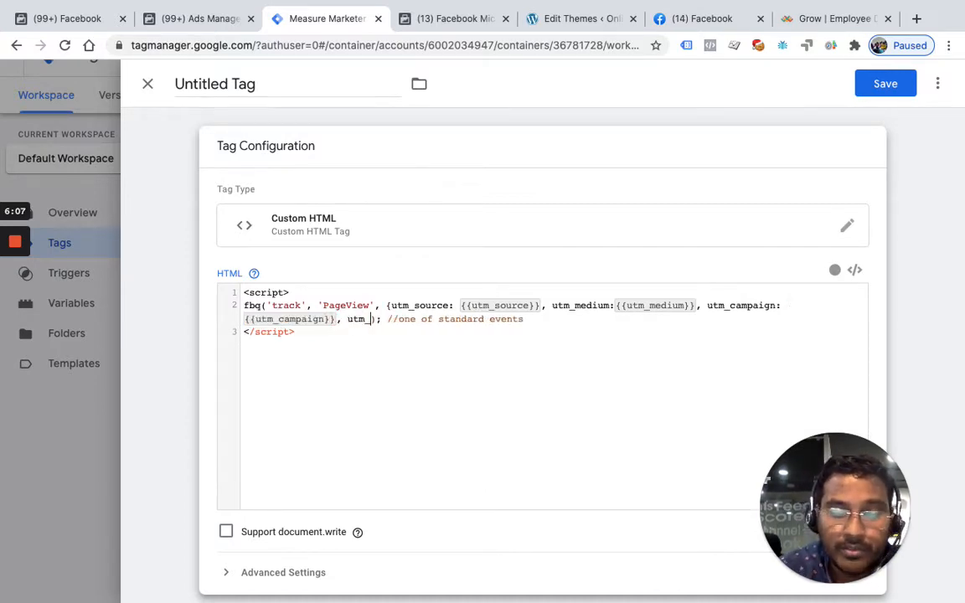
{"action": "type", "text": "er"}
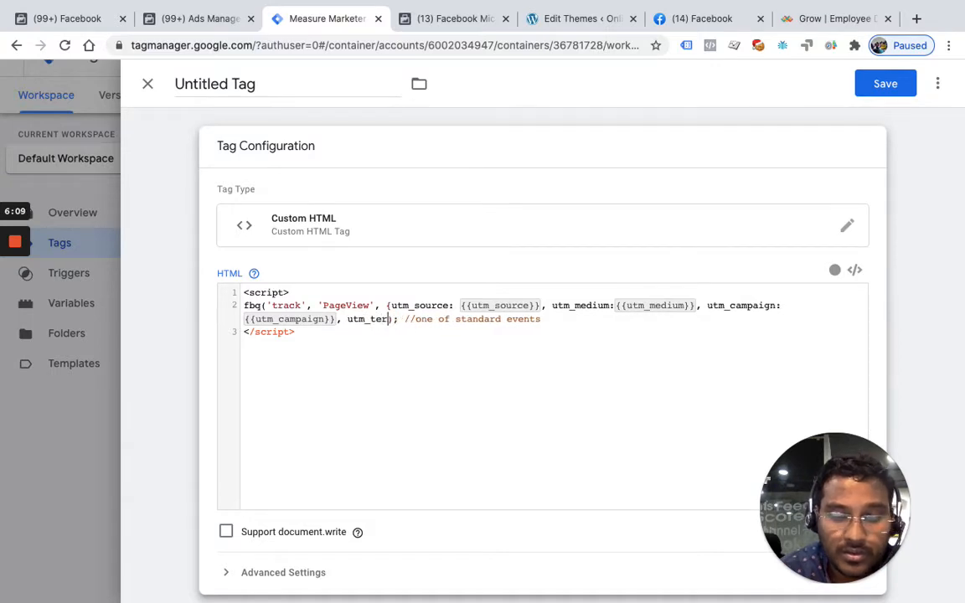
{"action": "type", "text": "m:"}
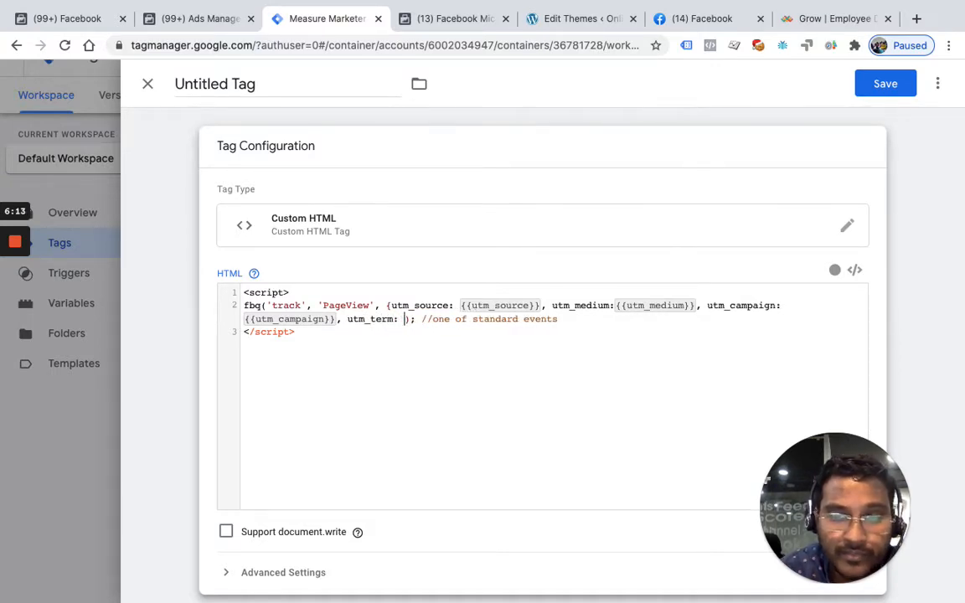
{"action": "key", "text": "BackSpace"}
{"action": "type", "text": "{{utm_t"}
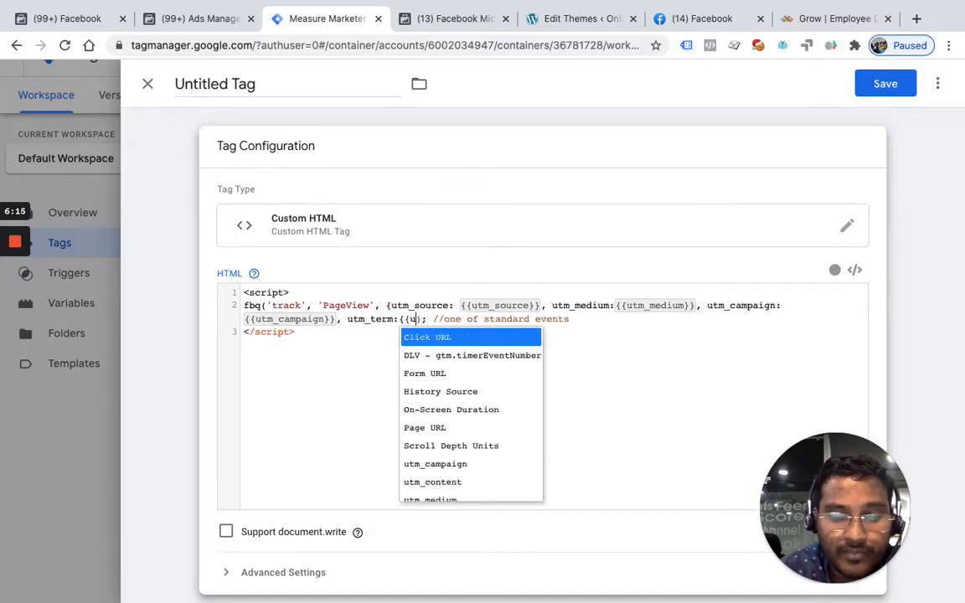
{"action": "type", "text": "er"}
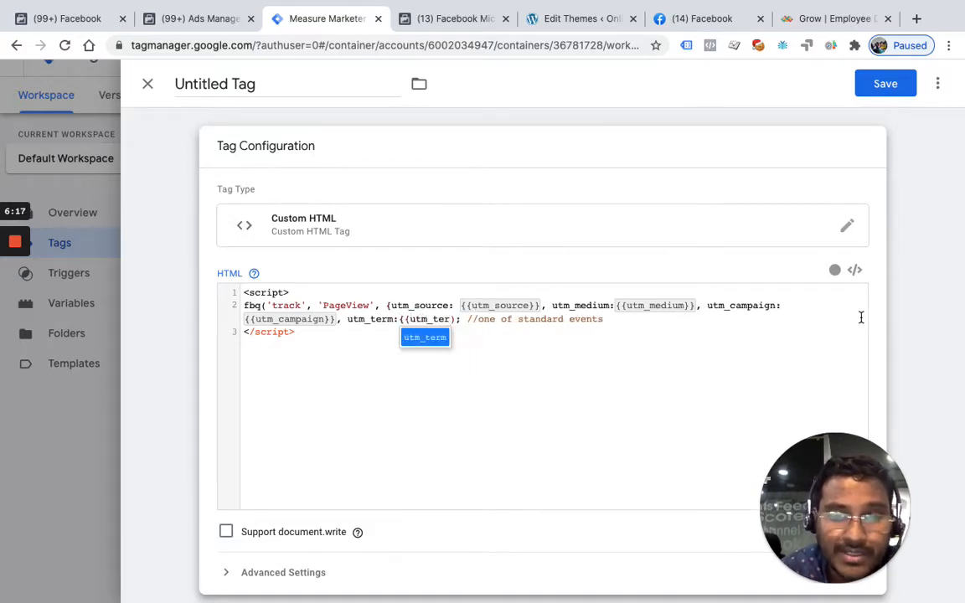
{"action": "left_click", "coordinate": [443, 337]}
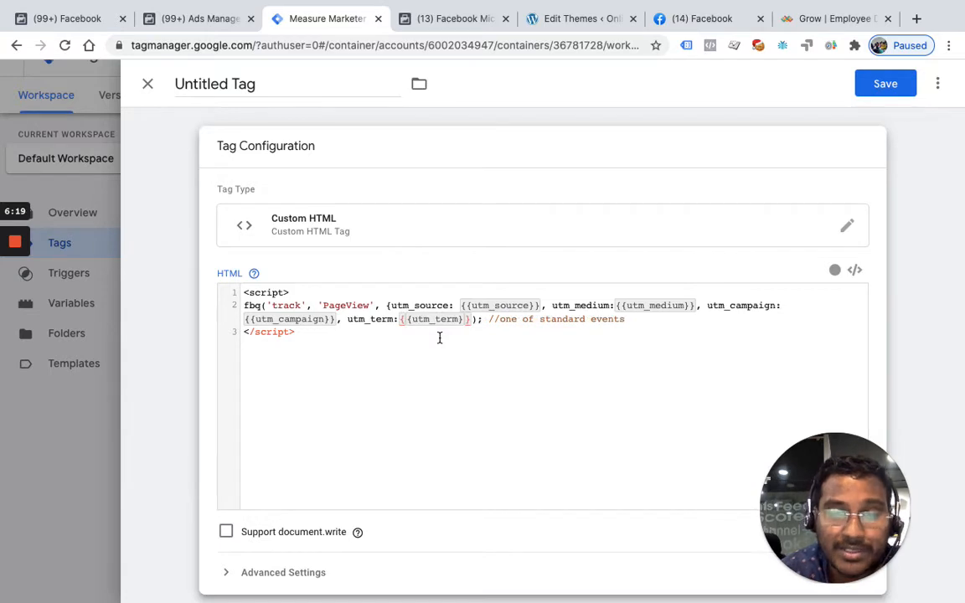
Add utm_content:{{utm_content}} to the PageView parameter object after the utm_term entry
{"action": "type", "text": ", utm"}
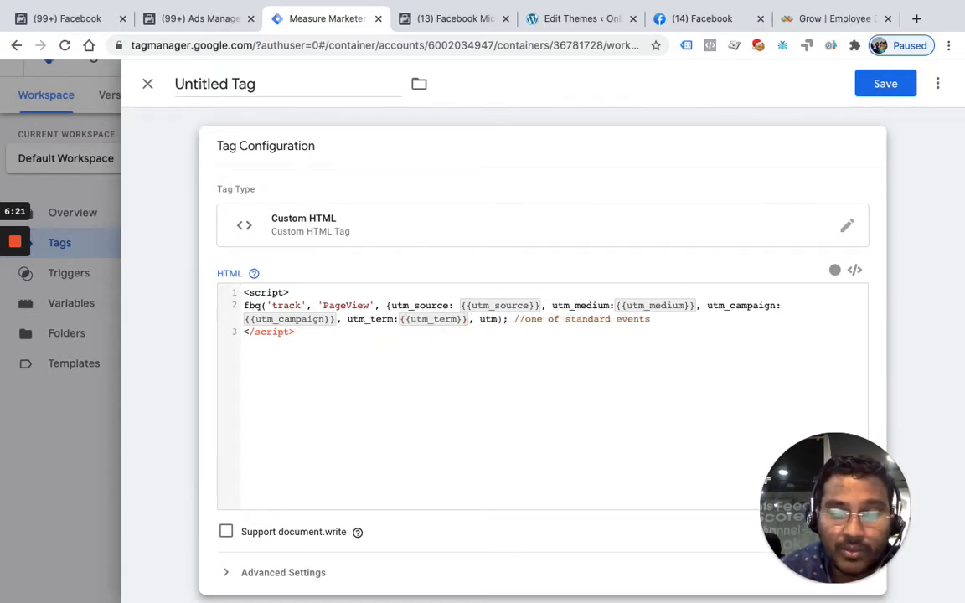
{"action": "type", "text": "_"}
{"action": "type", "text": "content:"}
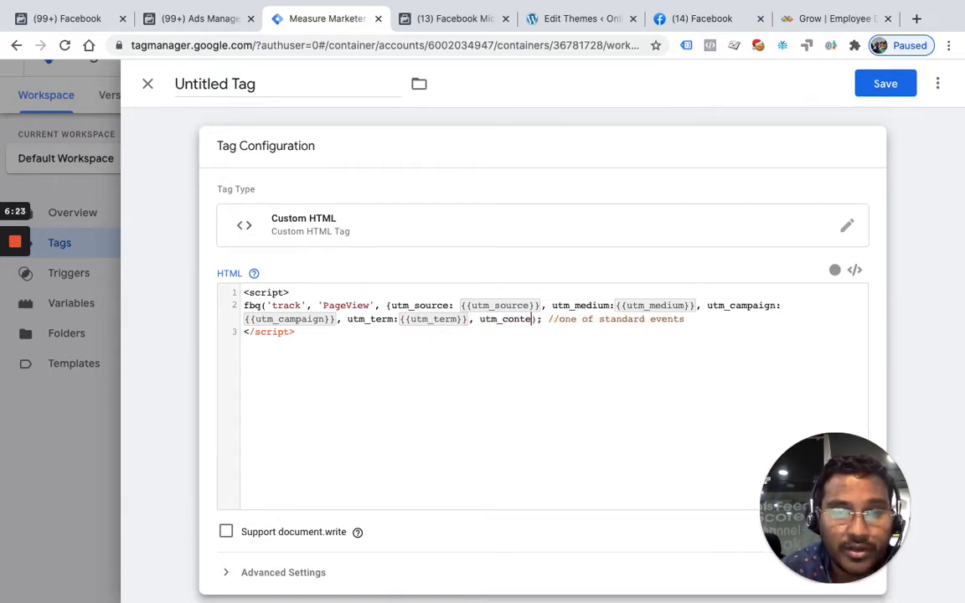
{"action": "type", "text": "{{utm"}
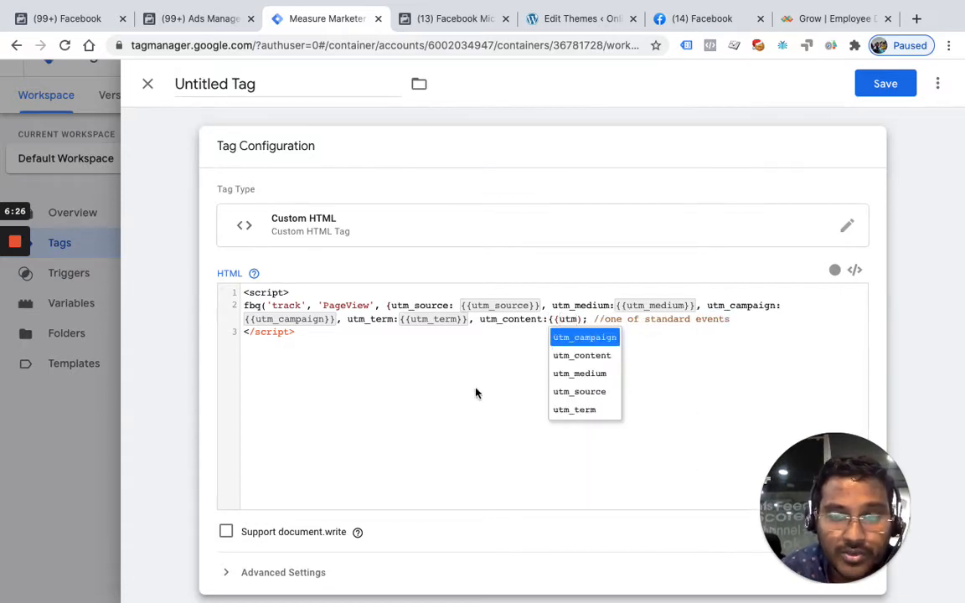
{"action": "left_click", "coordinate": [591, 358]}
Add referrer: {{Referrer}} to the PageView parameter object after the utm_content entry
{"action": "type", "text": ", refe"}
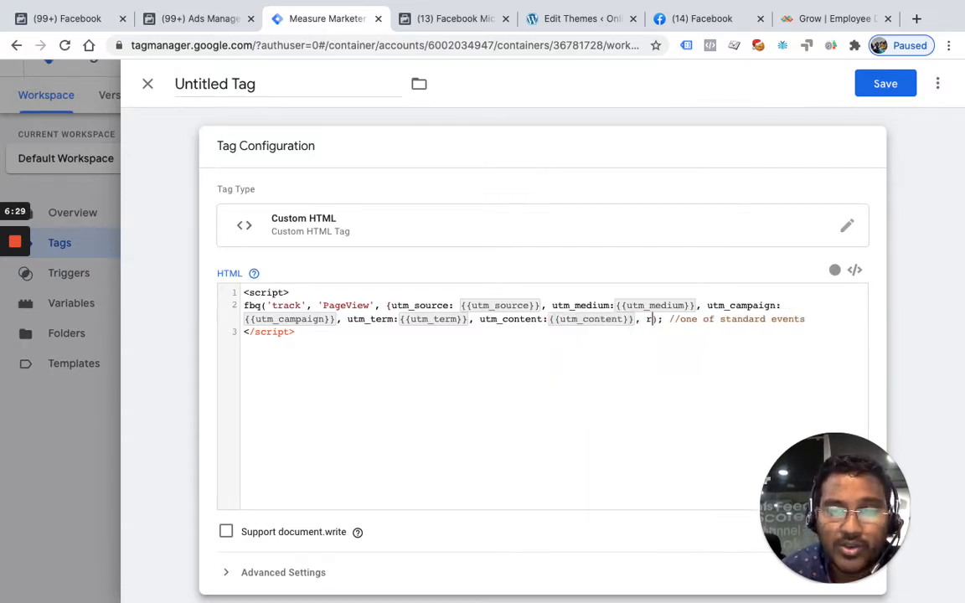
{"action": "type", "text": "rrr"}
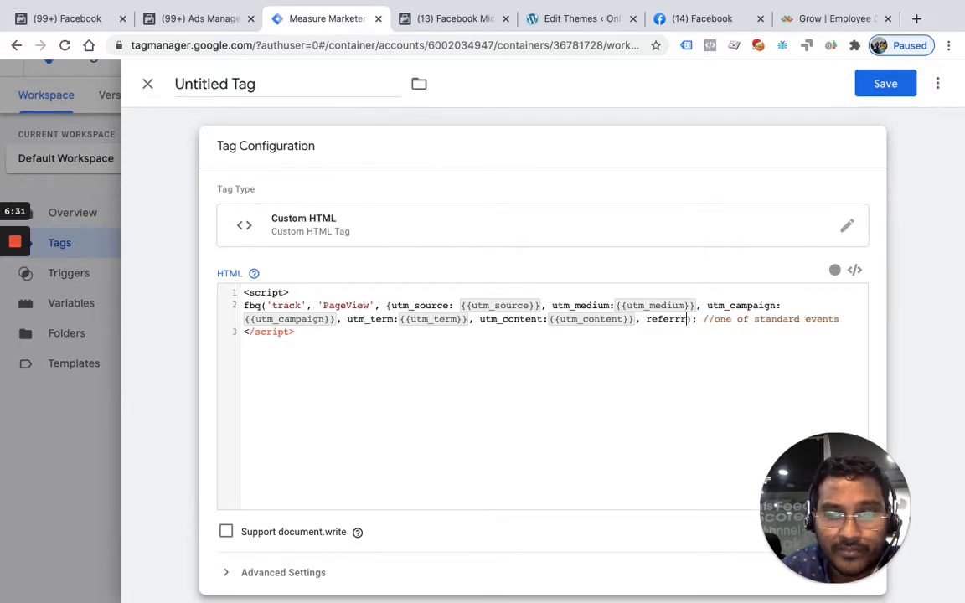
{"action": "type", "text": "r: {{re"}
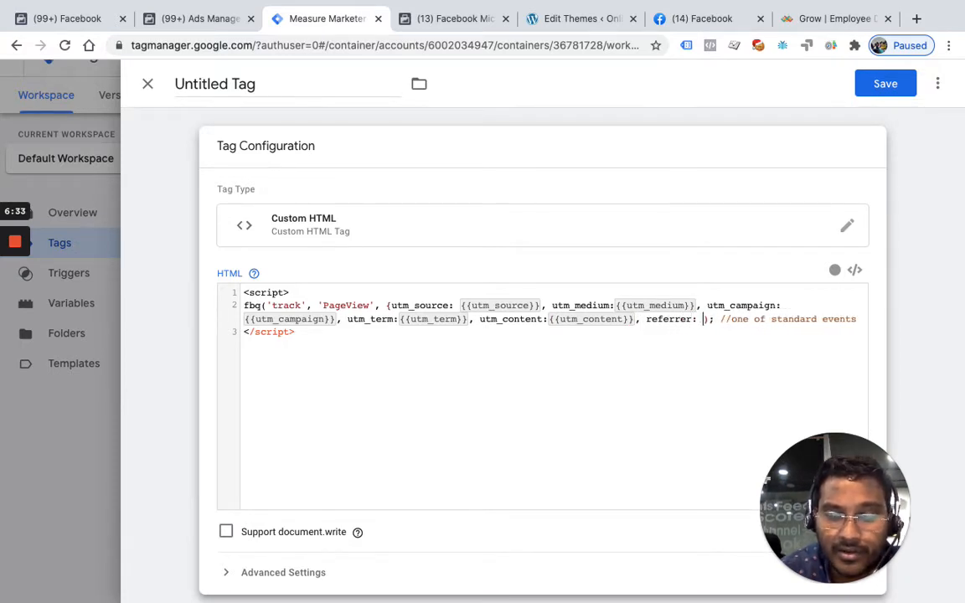
{"action": "type", "text": "fe"}
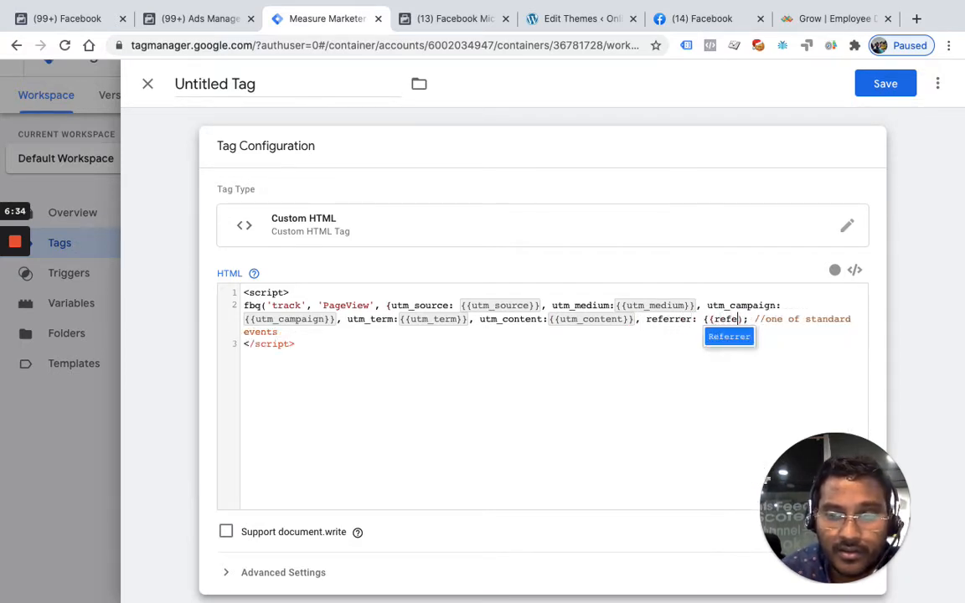
{"action": "left_click", "coordinate": [734, 341]}
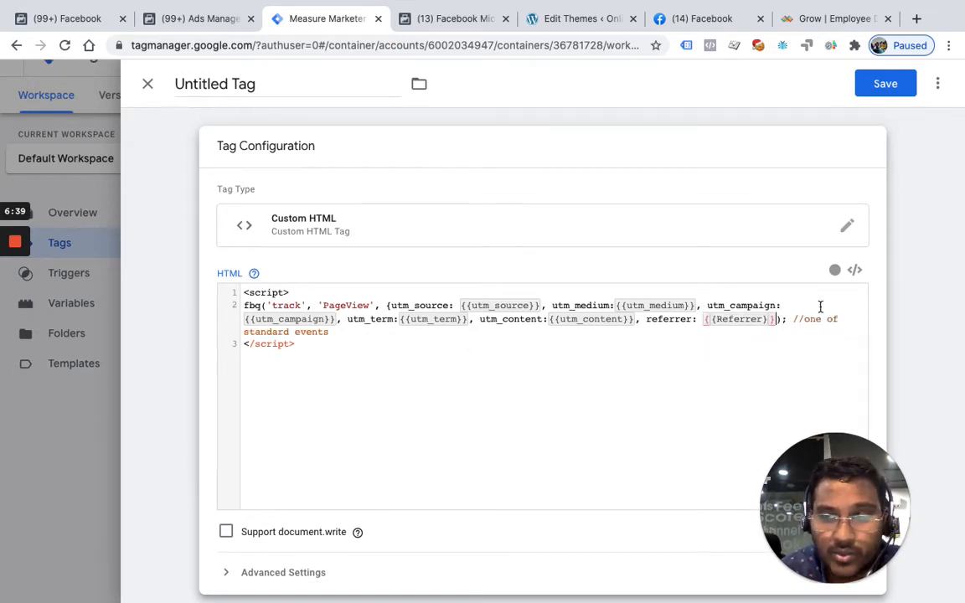
Replace the text of the code comment after the fbq call with "extra info"
{"action": "left_click_drag", "start_coordinate": [802, 319], "coordinate": [823, 330]}
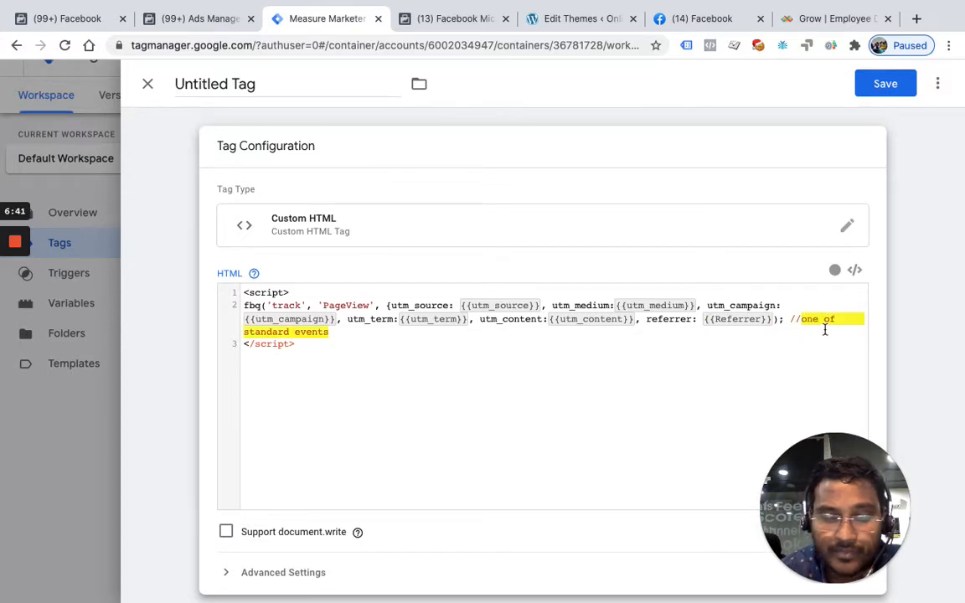
{"action": "type", "text": "se"}
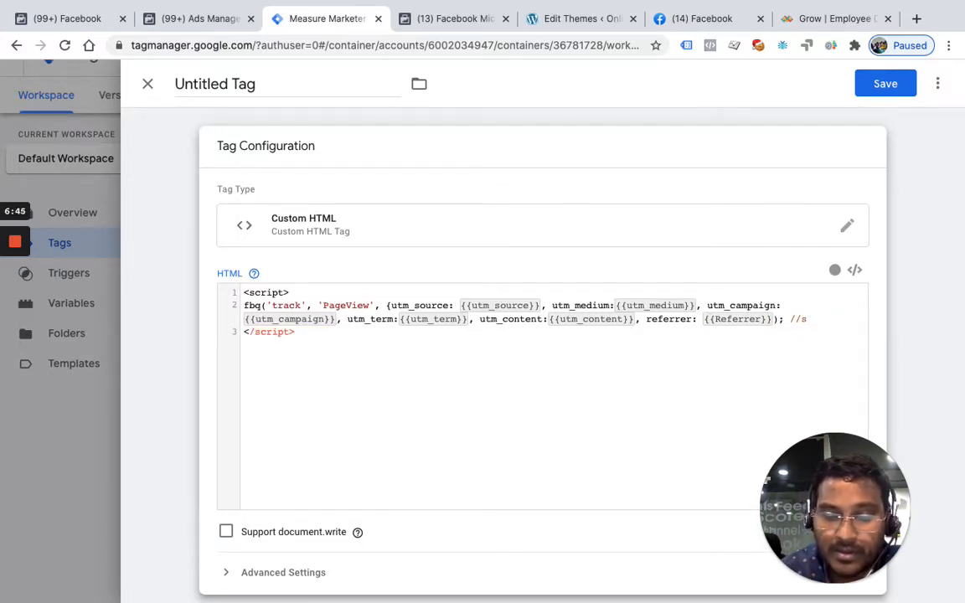
{"action": "type", "text": "xtra"}
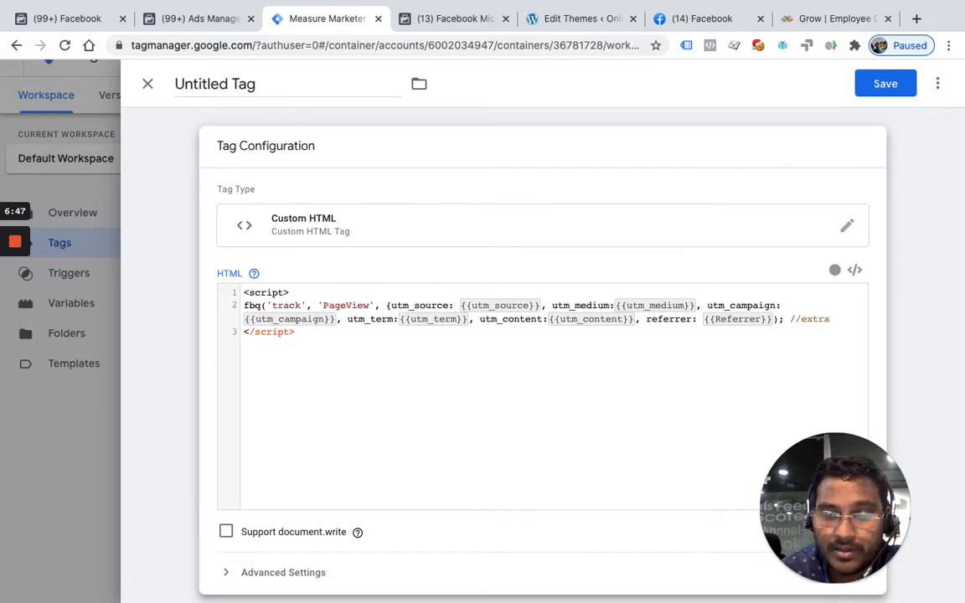
{"action": "type", "text": " info"}
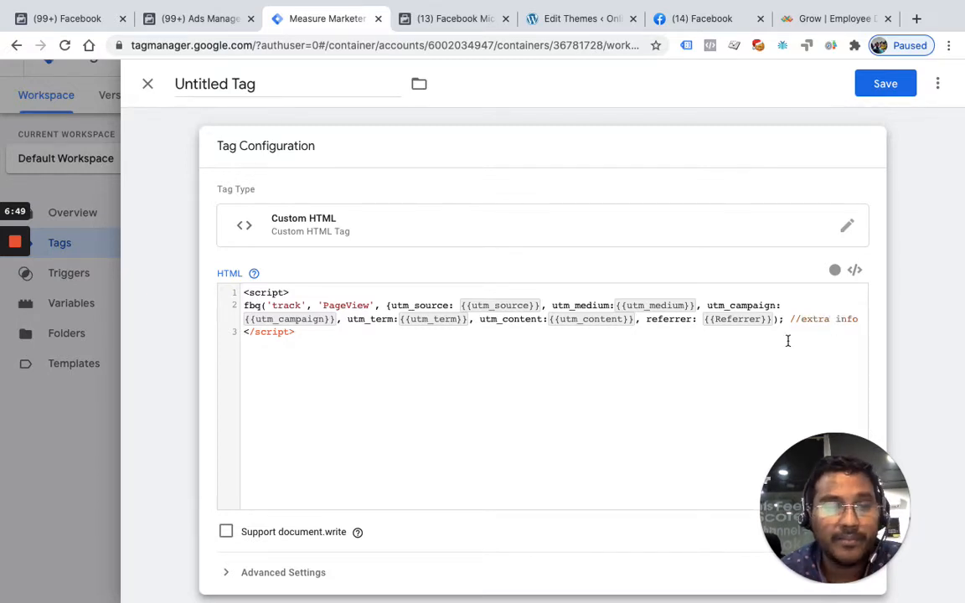
Name the tag "FB PageView - Parameters - All Pages"
{"action": "left_click", "coordinate": [349, 91]}
{"action": "type", "text": "All"}
{"action": "key", "text": "BackSpace"}
{"action": "key", "text": "BackSpace"}
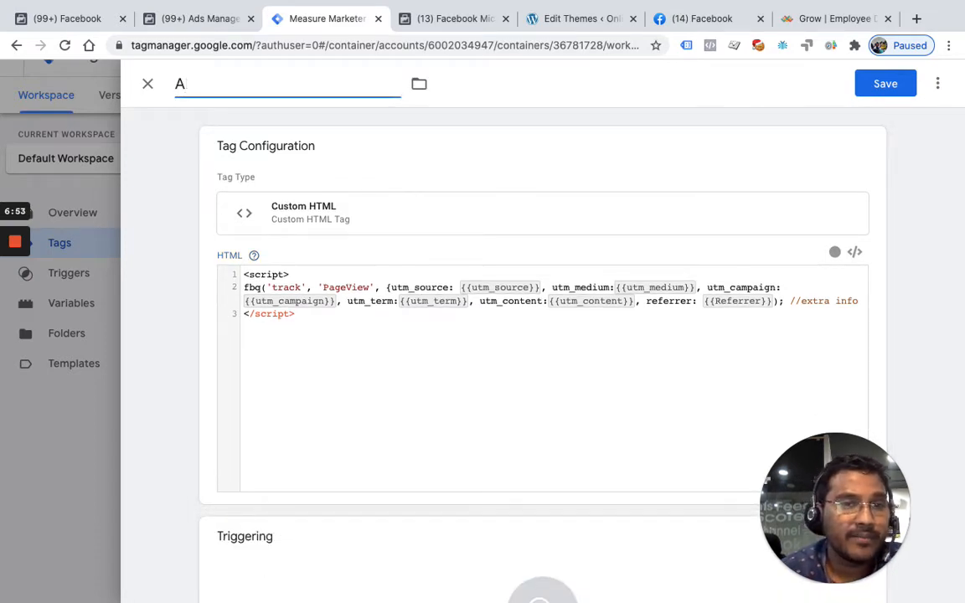
{"action": "key", "text": "BackSpace"}
{"action": "type", "text": "FB pag"}
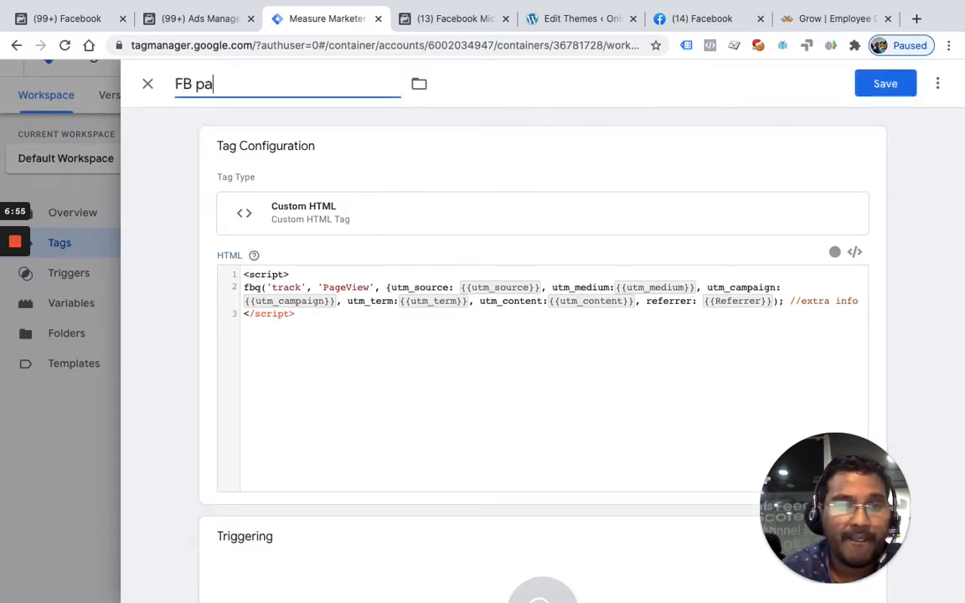
{"action": "key", "text": "BackSpace"}
{"action": "key", "text": "BackSpace"}
{"action": "key", "text": "BackSpace"}
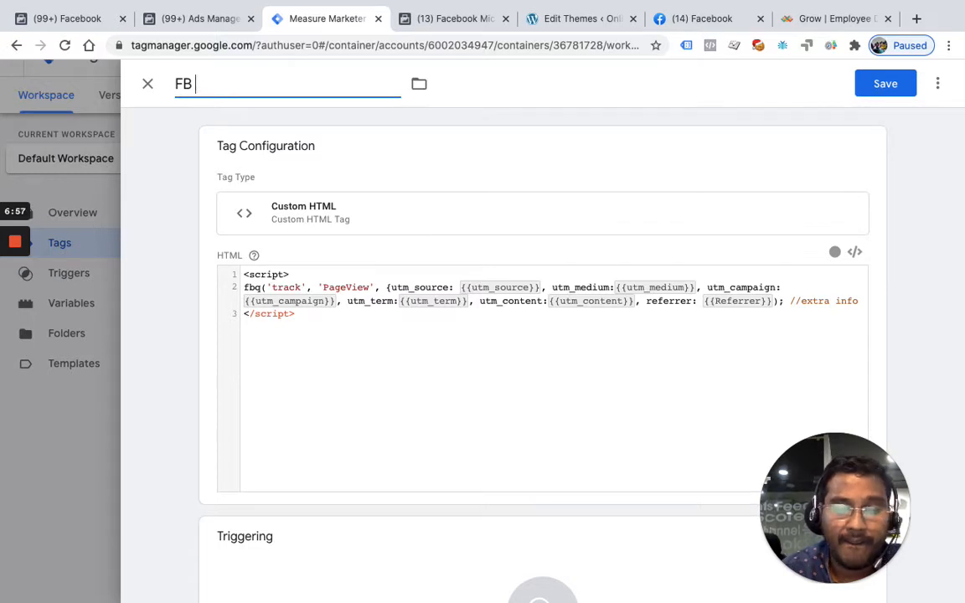
{"action": "type", "text": "PageView"}
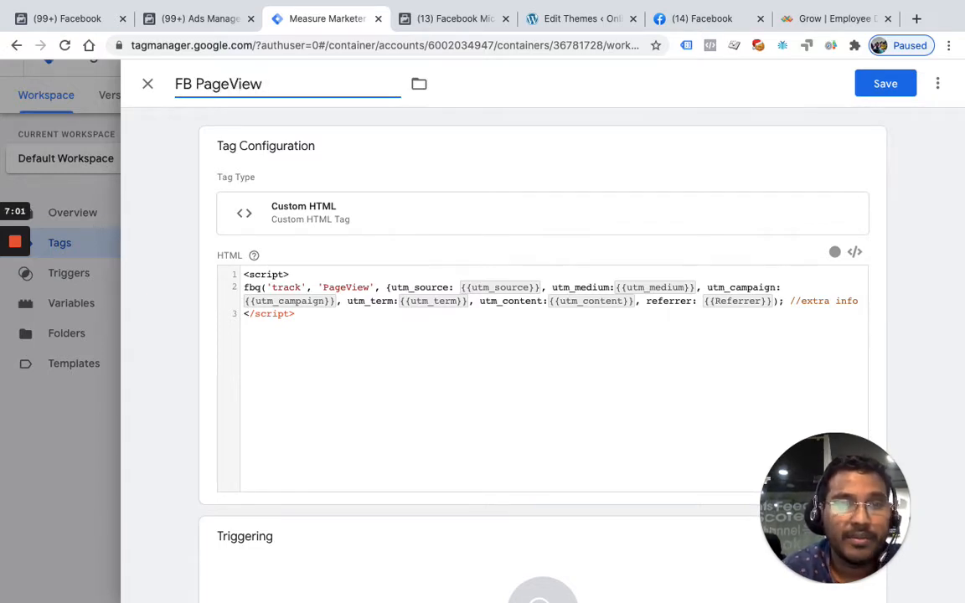
{"action": "type", "text": " - Pa"}
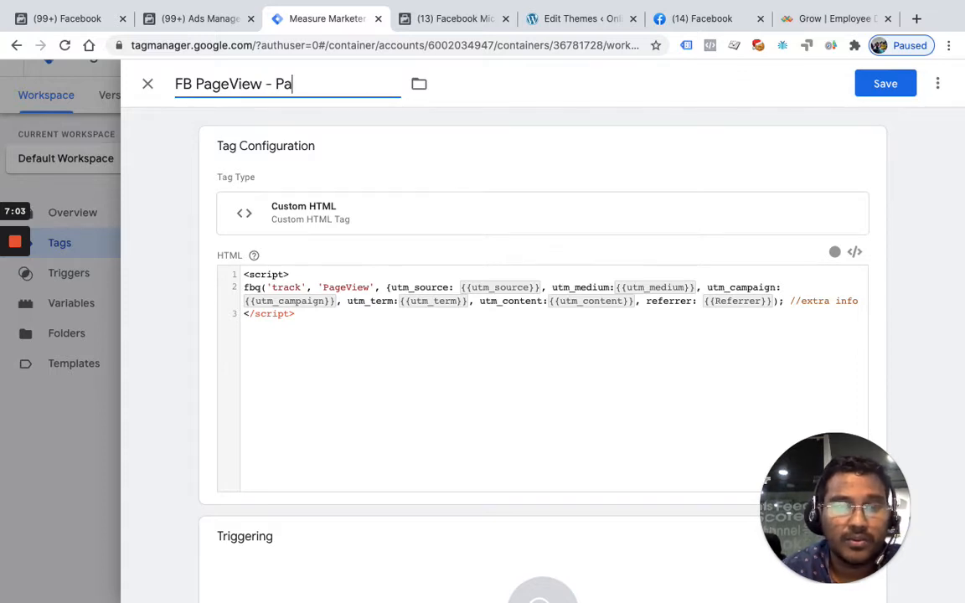
{"action": "type", "text": "rameters"}
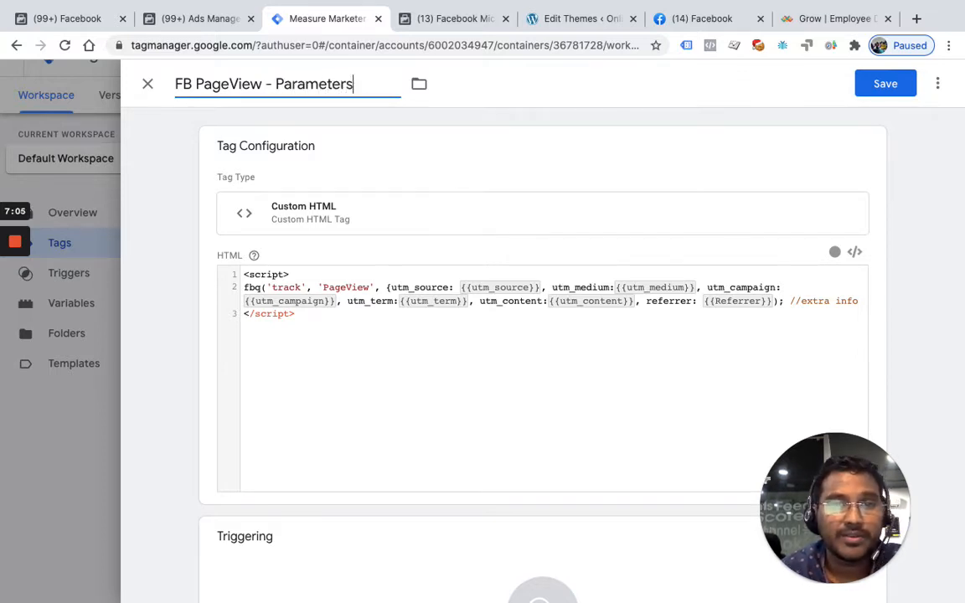
{"action": "type", "text": " 0-"}
{"action": "key", "text": "BackSpace"}
{"action": "key", "text": "BackSpace"}
{"action": "key", "text": "BackSpace"}
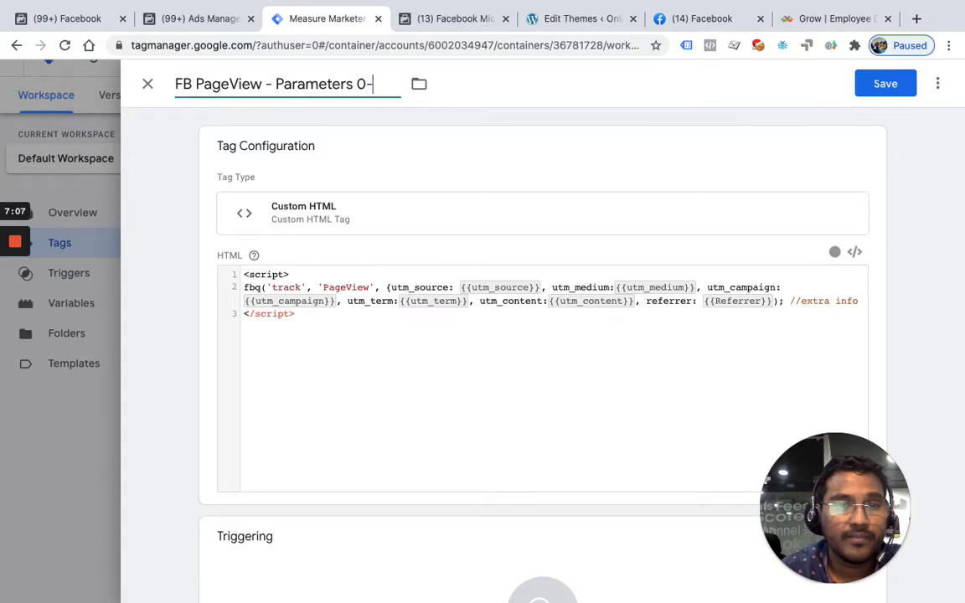
{"action": "type", "text": "- All Pages"}
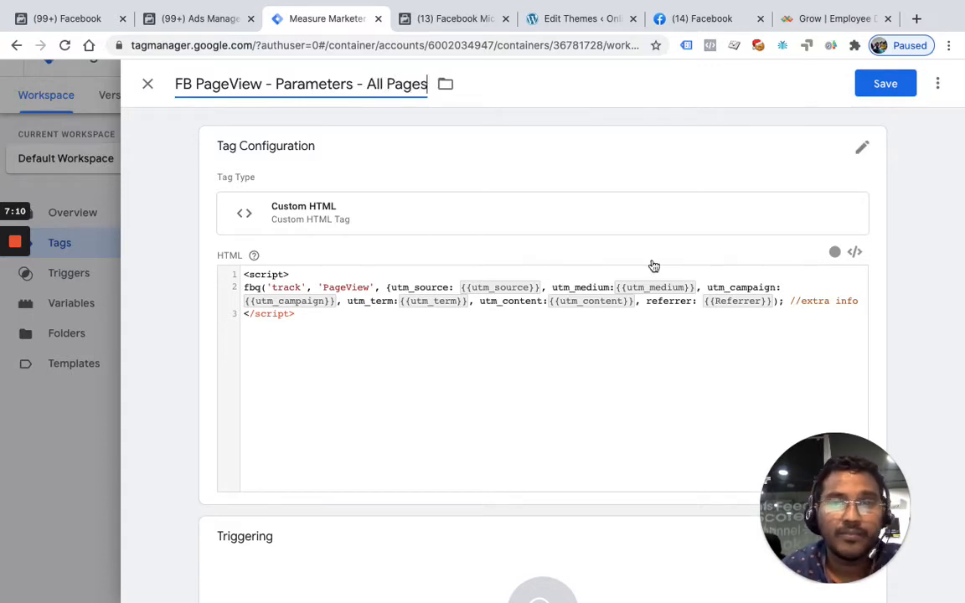
Open the trigger selection for the tag and check the UTM parameters in the URL of the open Lattice landing page
{"action": "scroll", "coordinate": [581, 357], "scroll_direction": "down", "scroll_amount": 2}
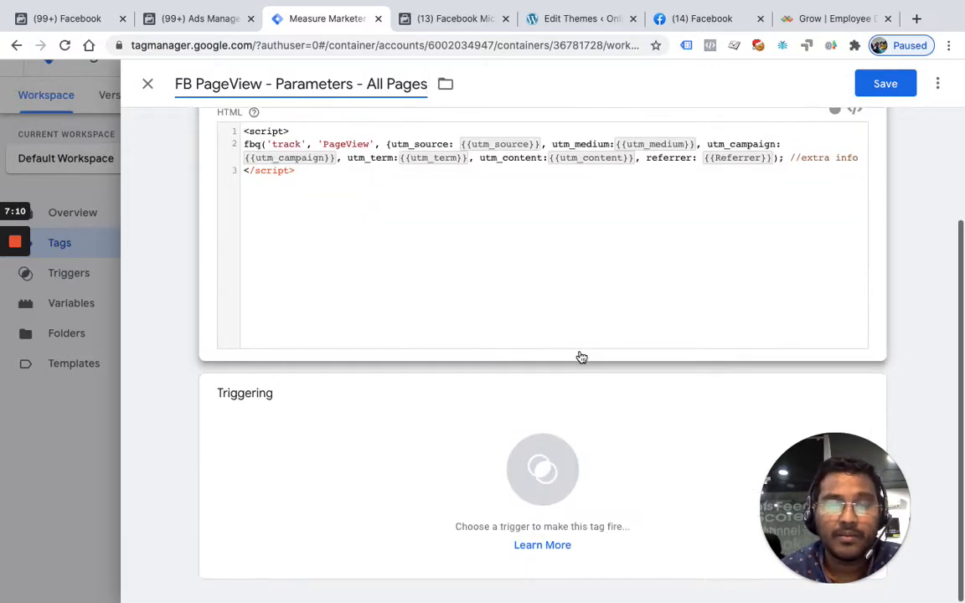
{"action": "left_click", "coordinate": [544, 471]}
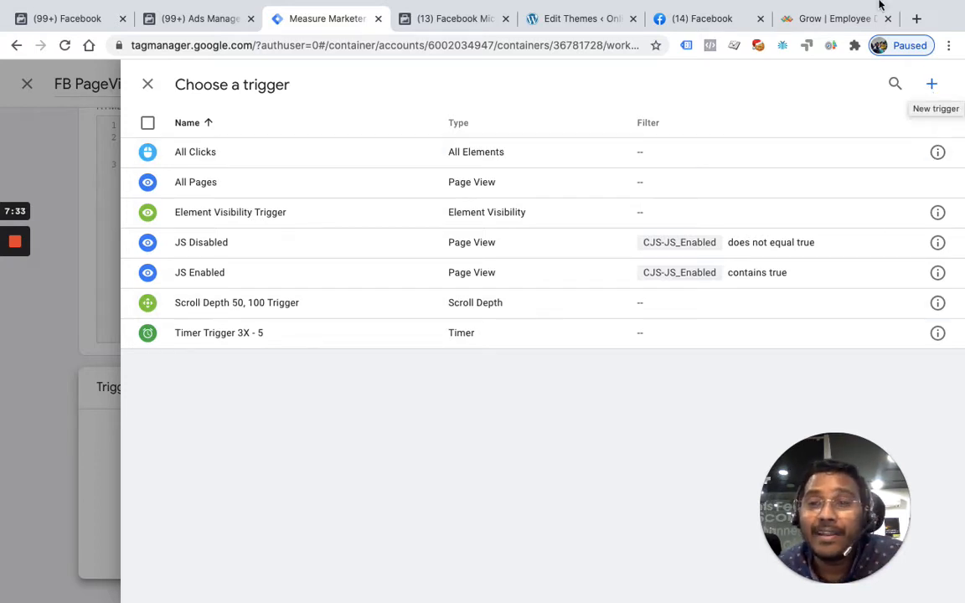
{"action": "left_click", "coordinate": [819, 12]}
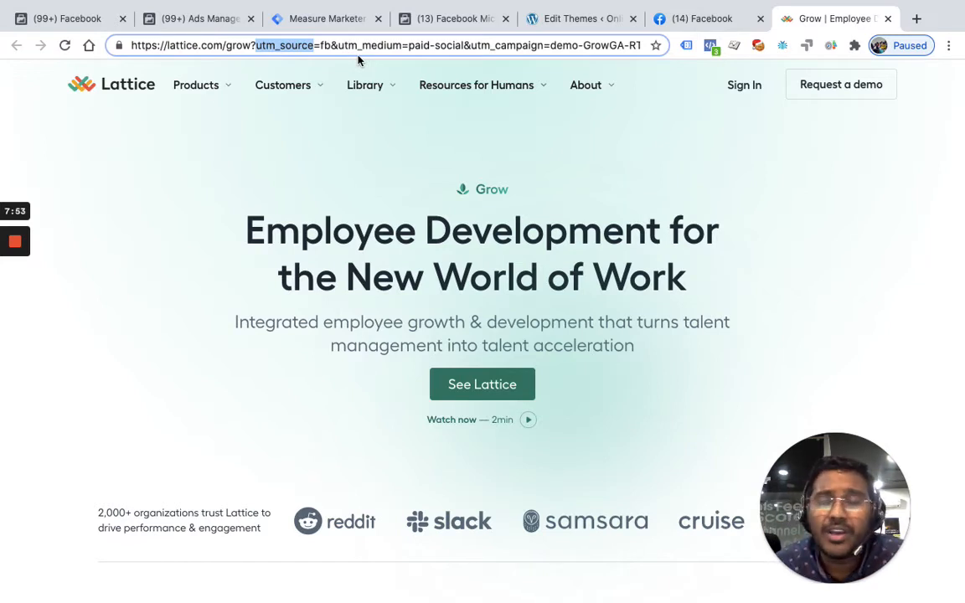
{"action": "left_click", "coordinate": [327, 20]}
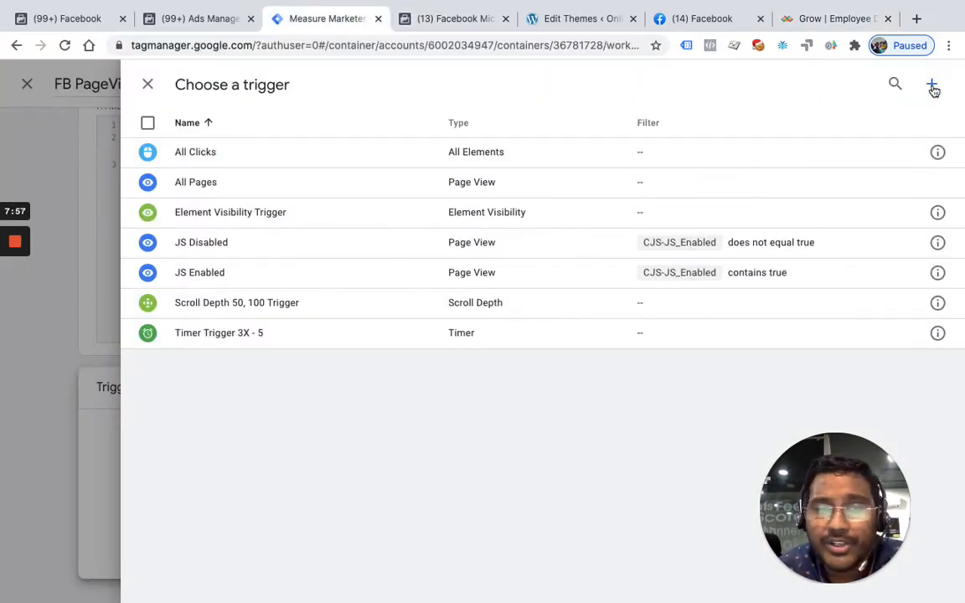
Start a new trigger for the tag and name it "Landing Page Trigger"
{"action": "left_click", "coordinate": [933, 88]}
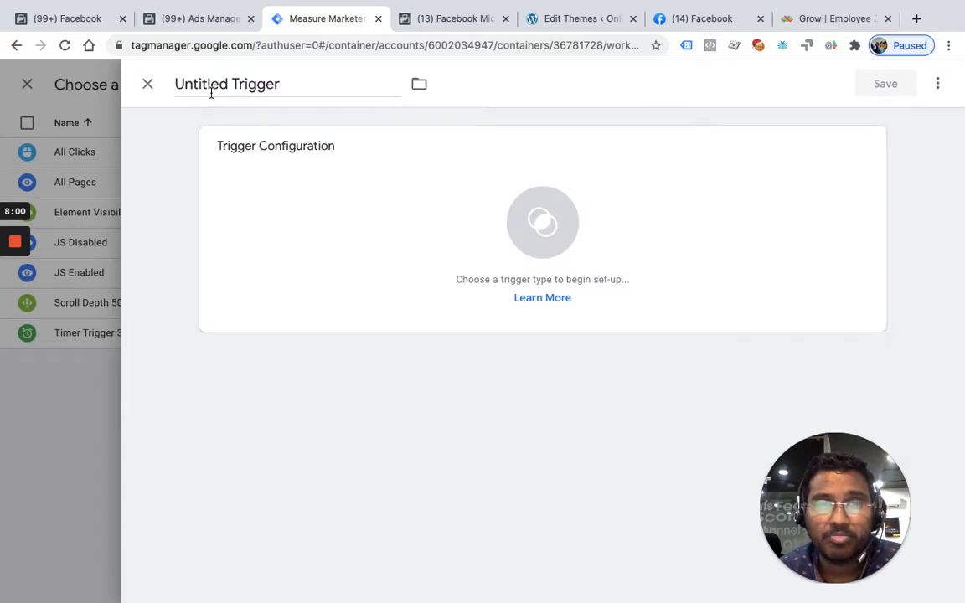
{"action": "left_click", "coordinate": [210, 84]}
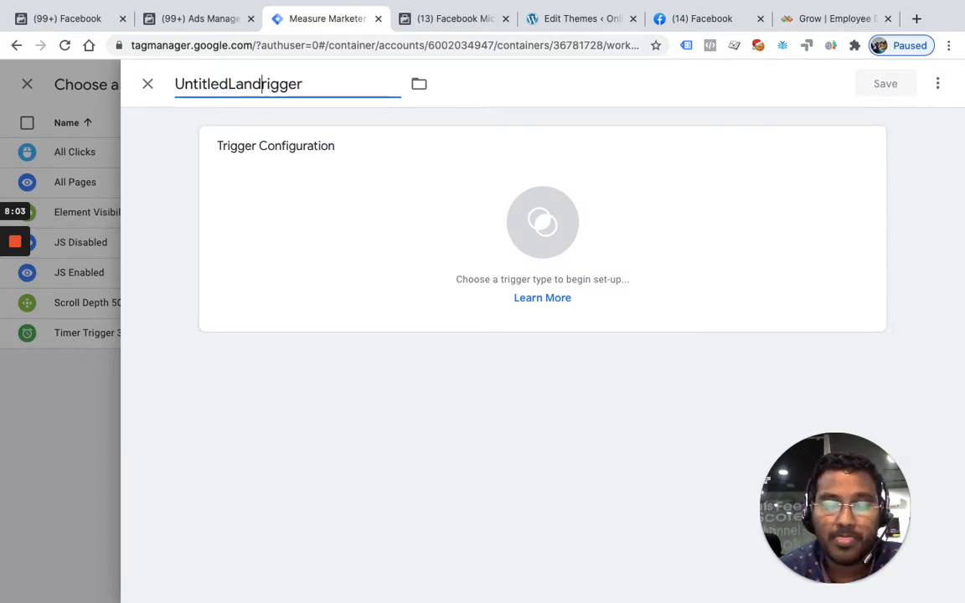
{"action": "key", "text": "super+a"}
{"action": "type", "text": "La"}
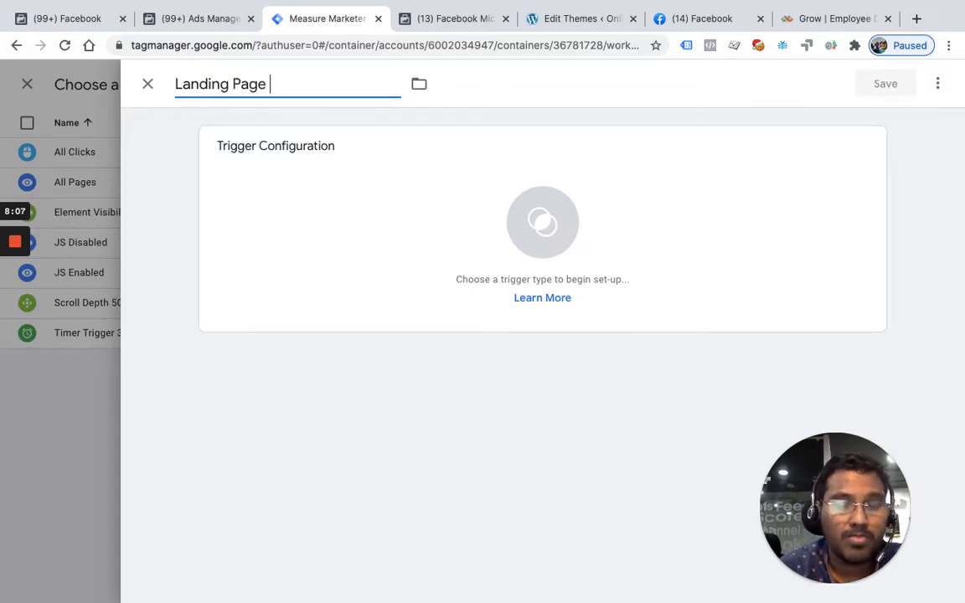
{"action": "type", "text": "nding Page Trigger"}
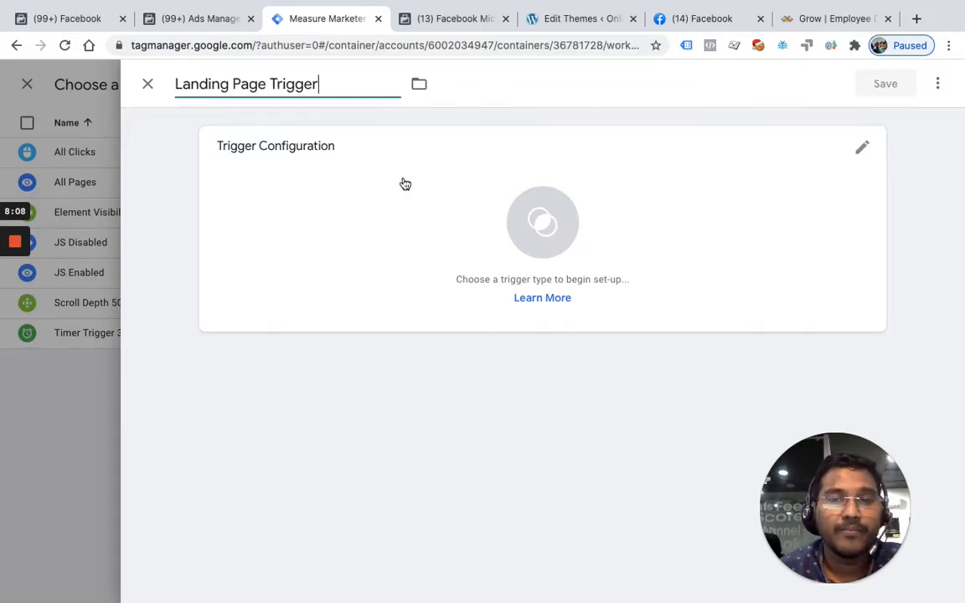
Make the trigger a Page View trigger that fires on Some Page Views
{"action": "left_click", "coordinate": [524, 219]}
{"action": "scroll", "coordinate": [582, 360], "scroll_direction": "down", "scroll_amount": 1}
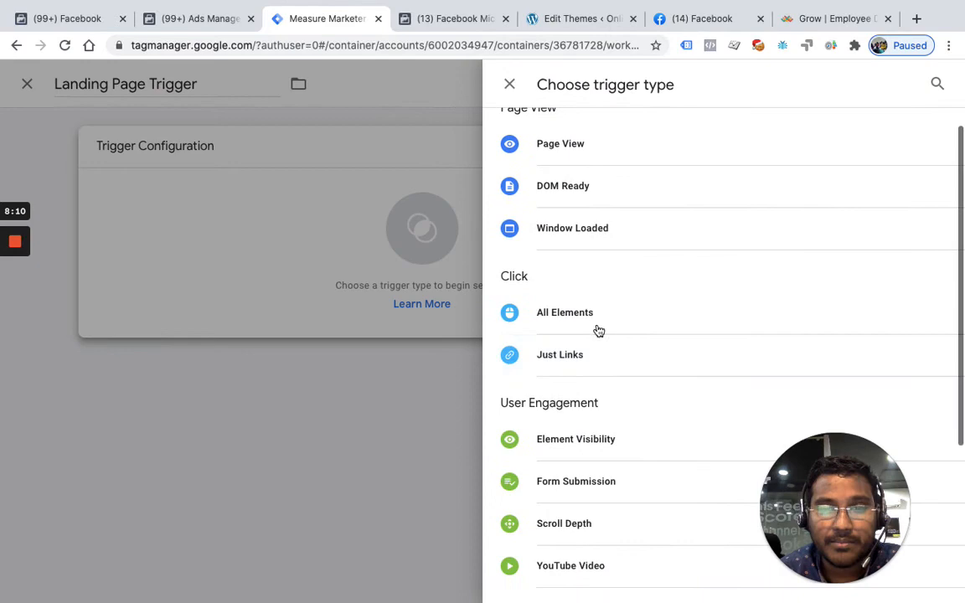
{"action": "left_click", "coordinate": [551, 145]}
{"action": "left_click", "coordinate": [331, 297]}
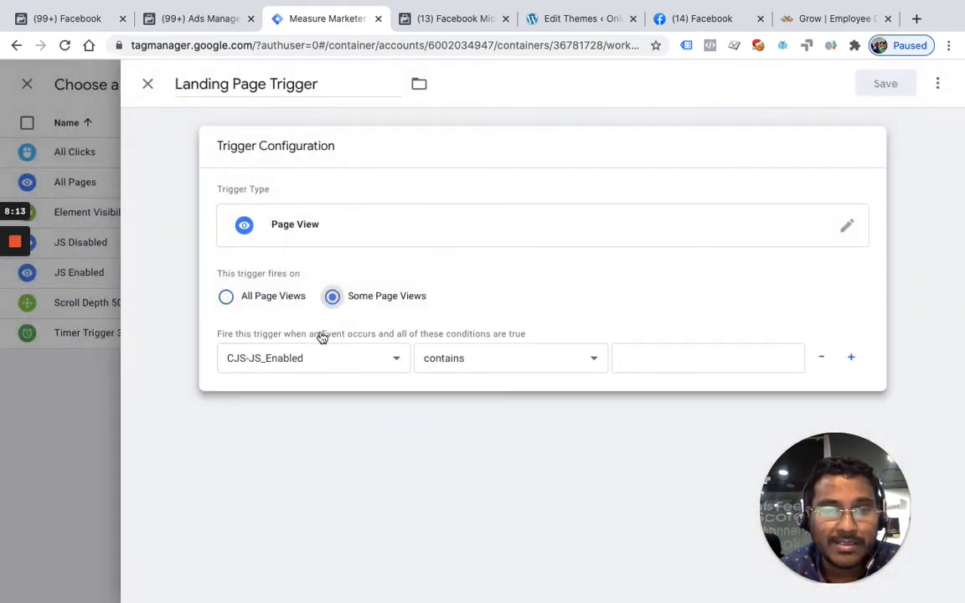
Set the trigger's firing condition to the Referrer variable with the "does not contain" operator
{"action": "left_click", "coordinate": [311, 362]}
{"action": "scroll", "coordinate": [301, 460], "scroll_direction": "down", "scroll_amount": 5}
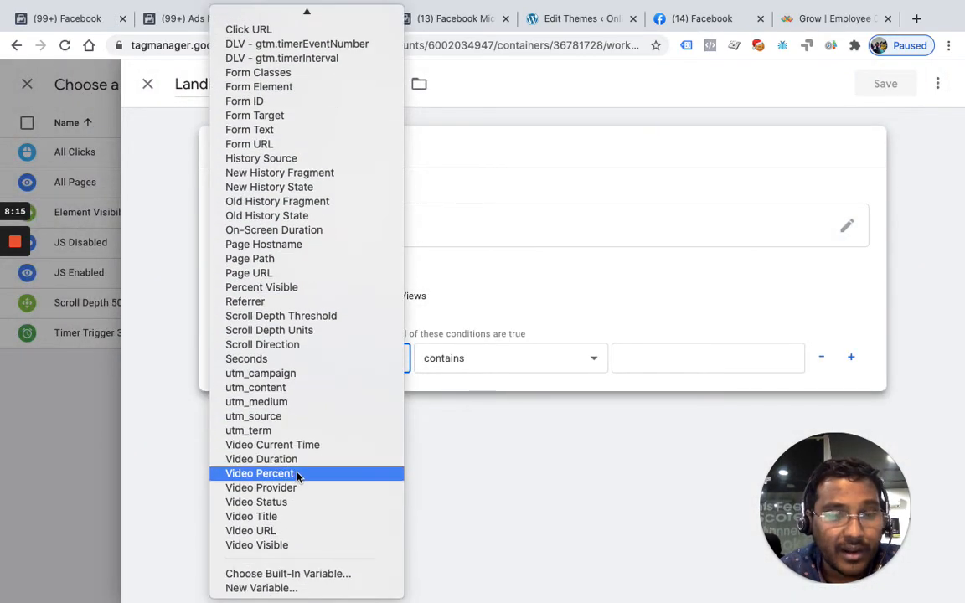
{"action": "scroll", "coordinate": [284, 418], "scroll_direction": "up", "scroll_amount": 3}
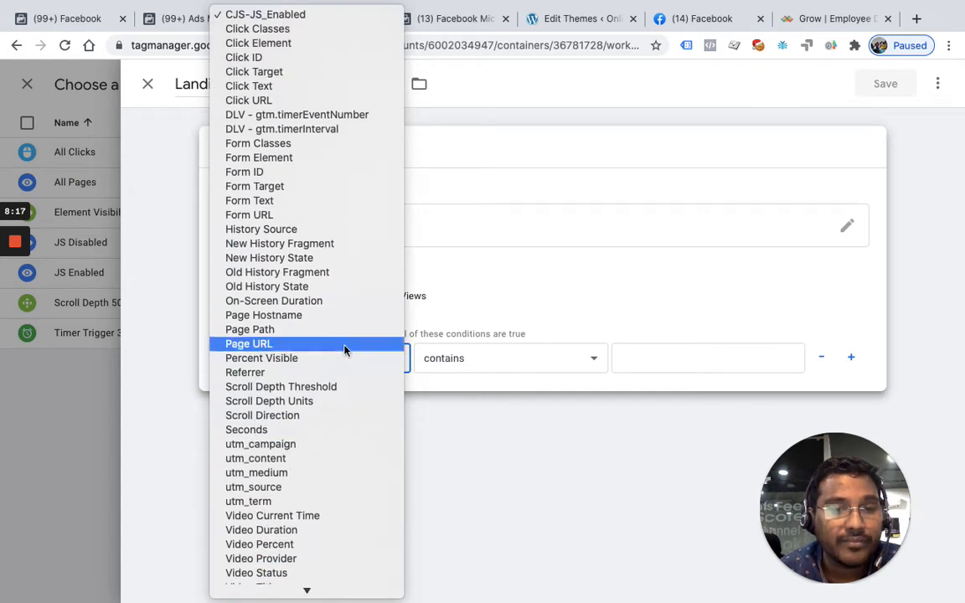
{"action": "left_click", "coordinate": [288, 371]}
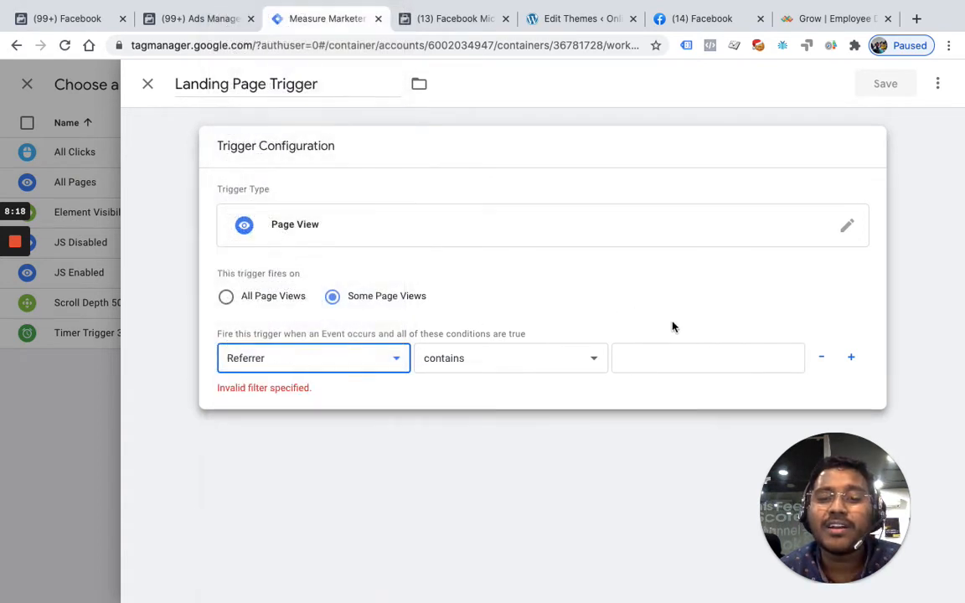
{"action": "left_click", "coordinate": [644, 354]}
{"action": "left_click", "coordinate": [557, 369]}
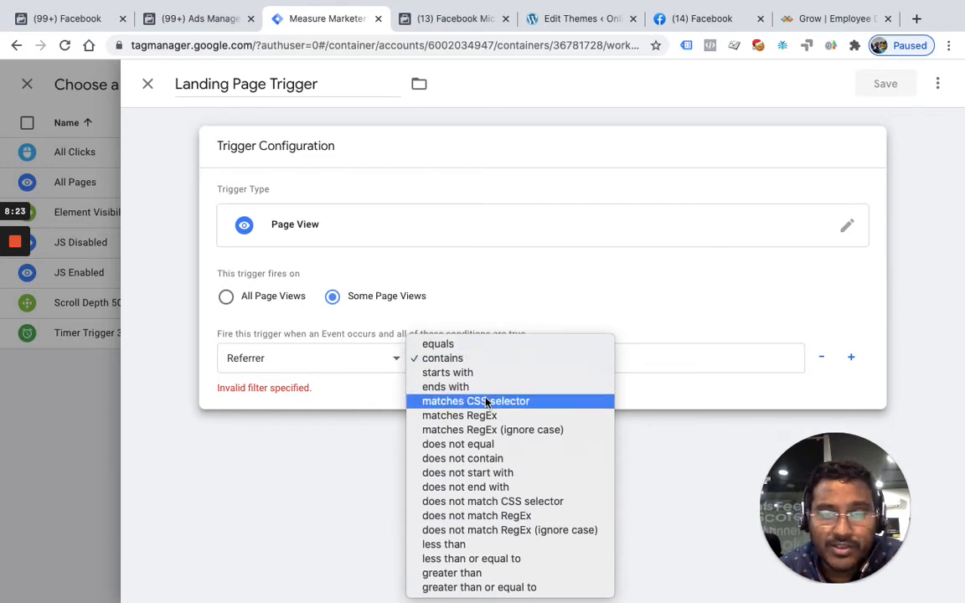
{"action": "left_click", "coordinate": [485, 460]}
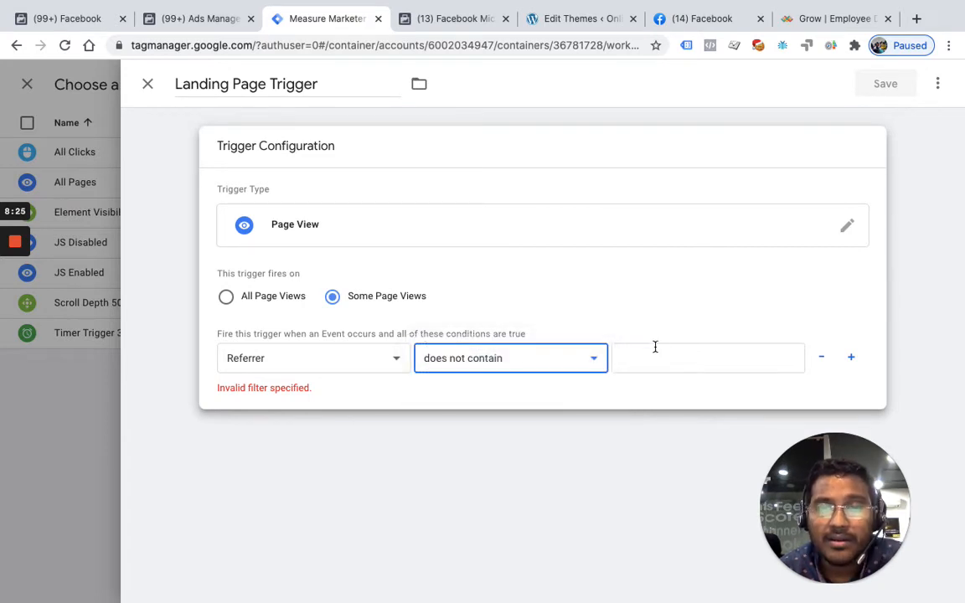
{"action": "key", "text": "ctrl+Up"}
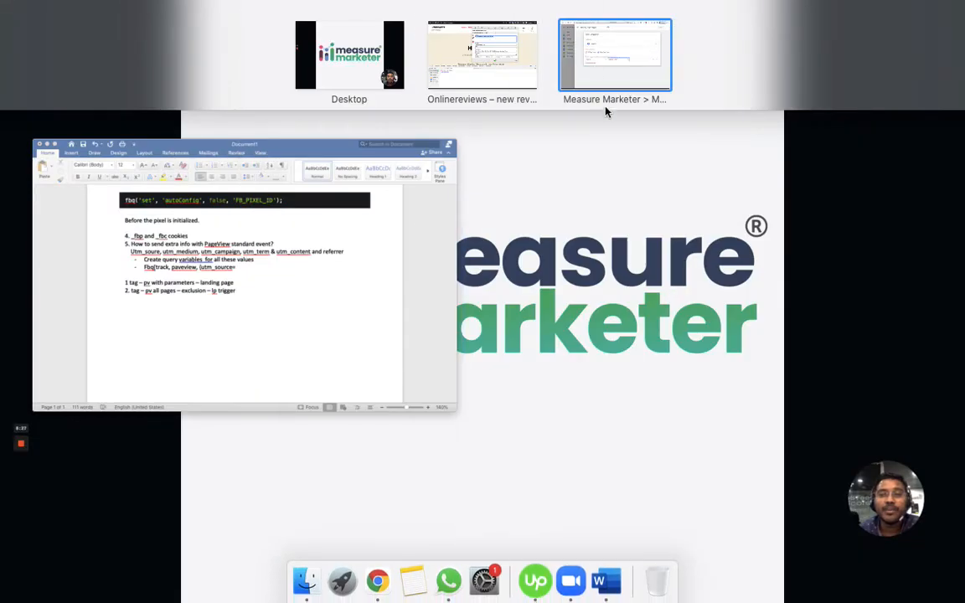
{"action": "left_click", "coordinate": [448, 52]}
{"action": "double_click", "coordinate": [186, 46]}
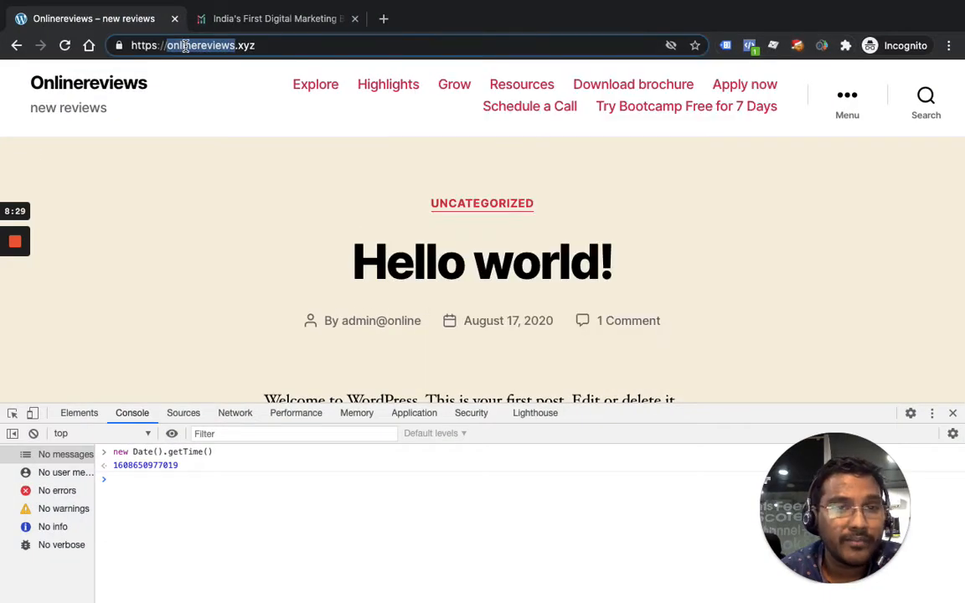
{"action": "key", "text": "super+a"}
{"action": "key", "text": "super+c"}
{"action": "key", "text": "ctrl+Up"}
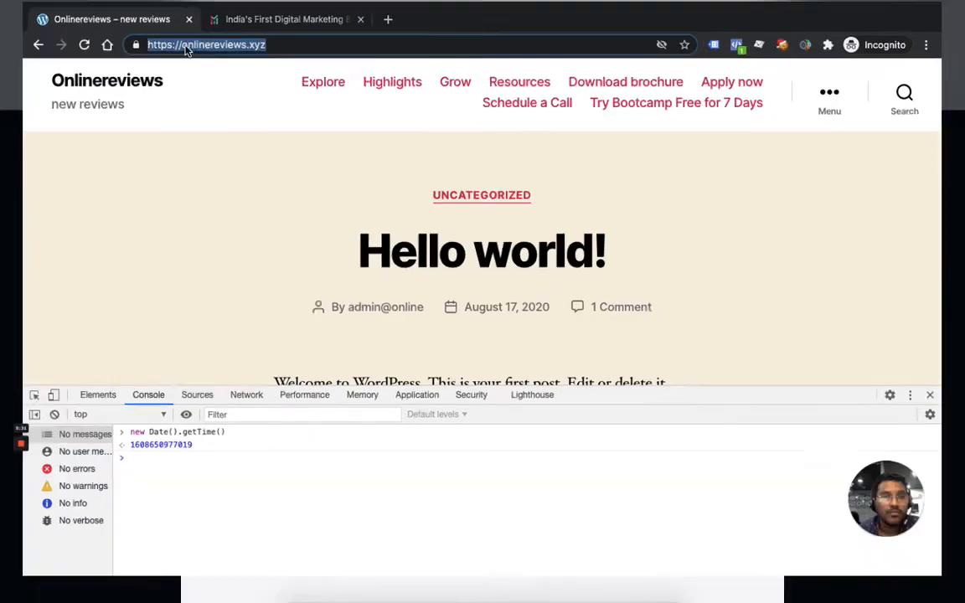
{"action": "left_click", "coordinate": [593, 61]}
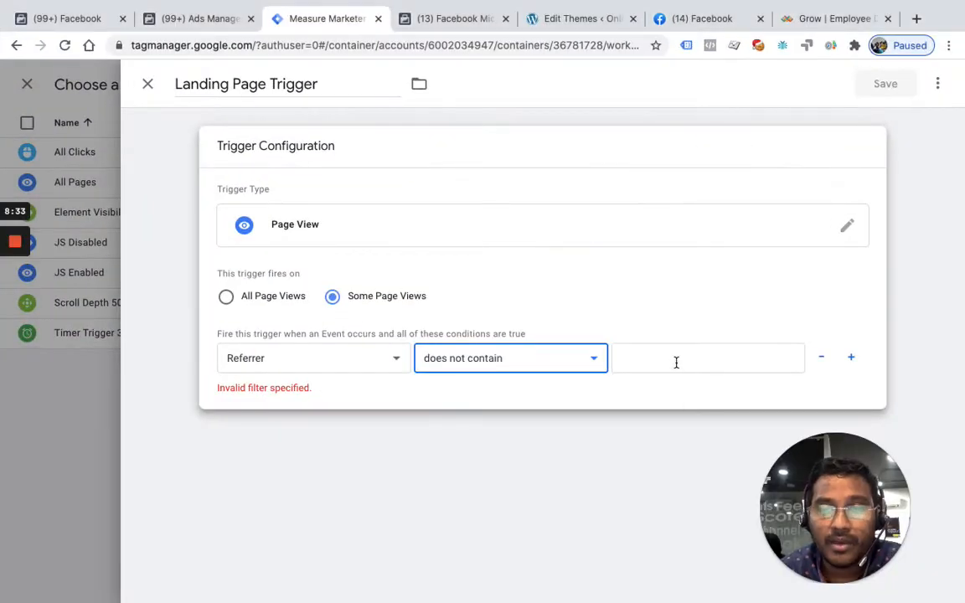
{"action": "left_click", "coordinate": [674, 362]}
{"action": "key", "text": "super+v"}
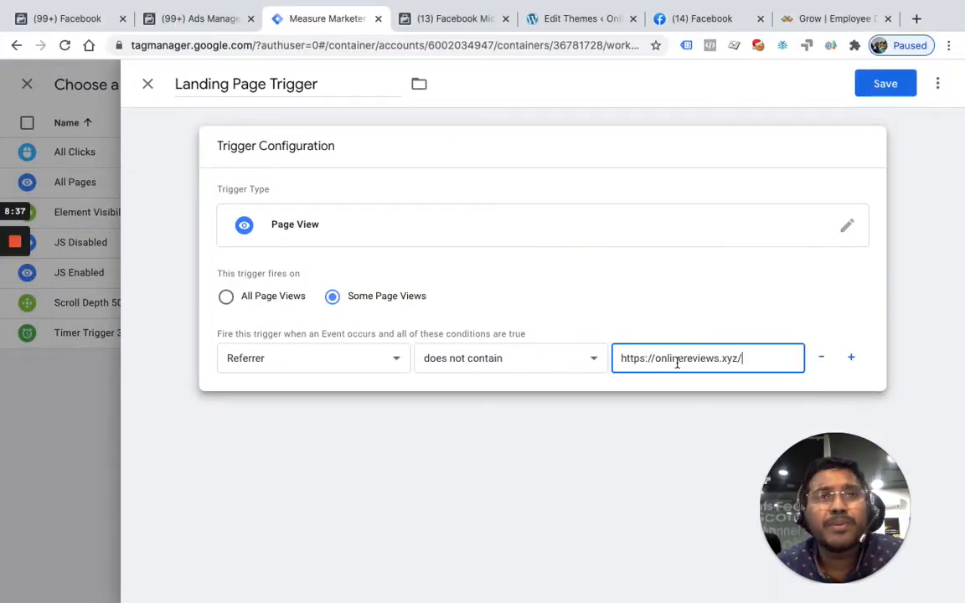
Save the Landing Page Trigger and the "FB PageView - Parameters - All Pages" tag it fires
{"action": "left_click", "coordinate": [888, 83]}
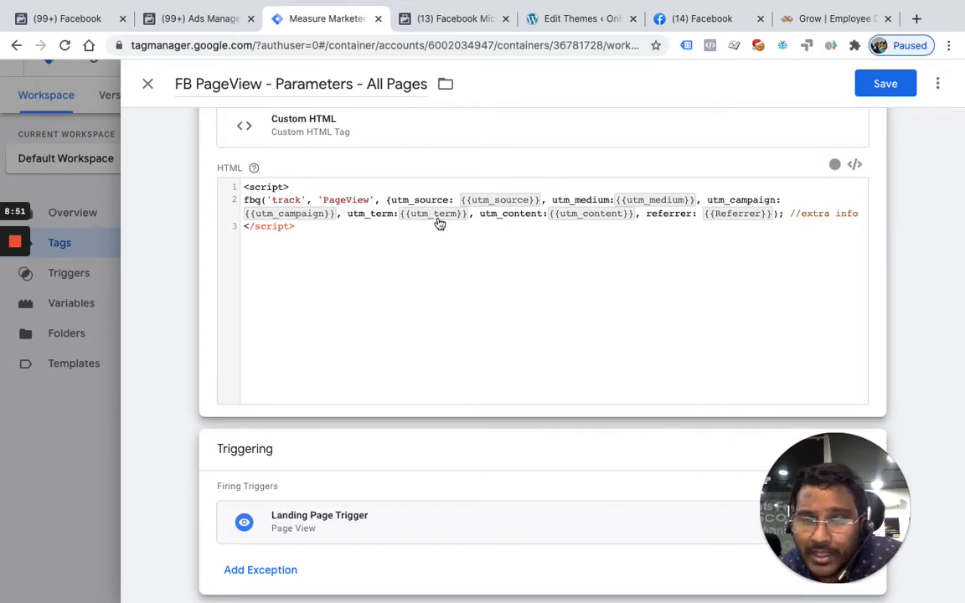
{"action": "scroll", "coordinate": [570, 351], "scroll_direction": "up", "scroll_amount": 2}
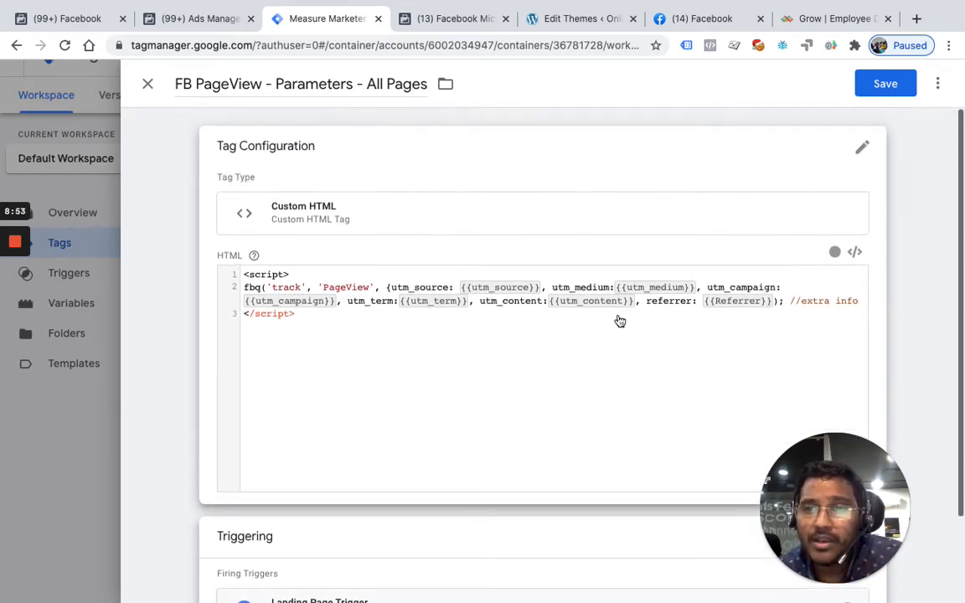
{"action": "left_click", "coordinate": [886, 85]}
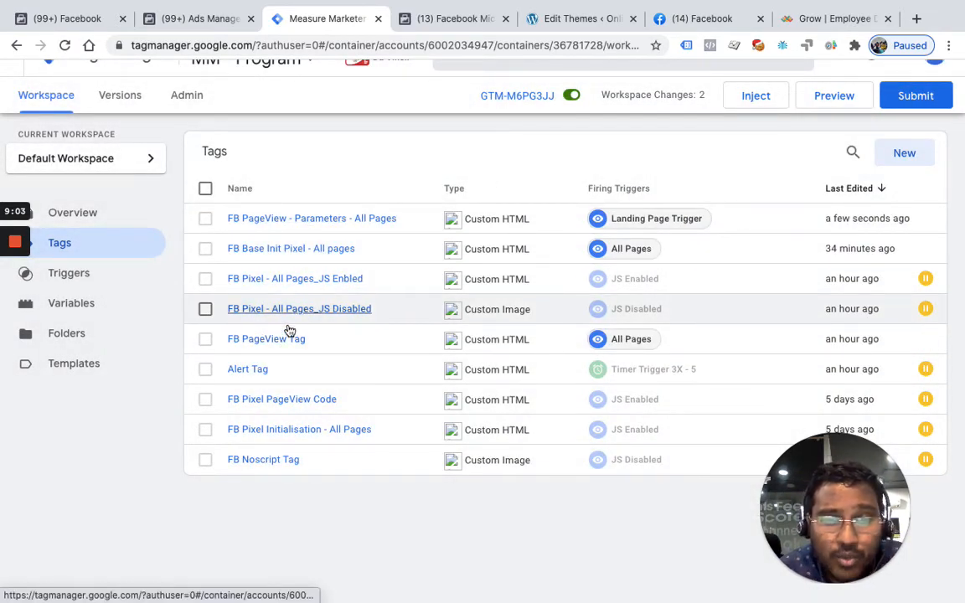
Add Landing Page Trigger as an exception to the existing FB PageView Tag and save the tag
{"action": "left_click", "coordinate": [278, 343]}
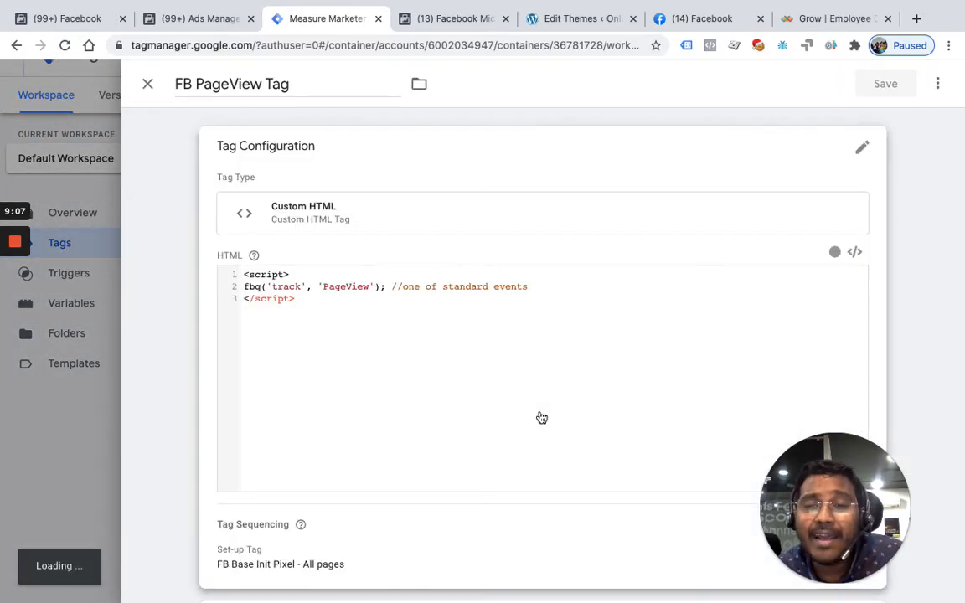
{"action": "scroll", "coordinate": [541, 417], "scroll_direction": "down", "scroll_amount": 1}
{"action": "scroll", "coordinate": [542, 417], "scroll_direction": "down", "scroll_amount": 1}
{"action": "left_click_drag", "start_coordinate": [820, 485], "coordinate": [62, 335]}
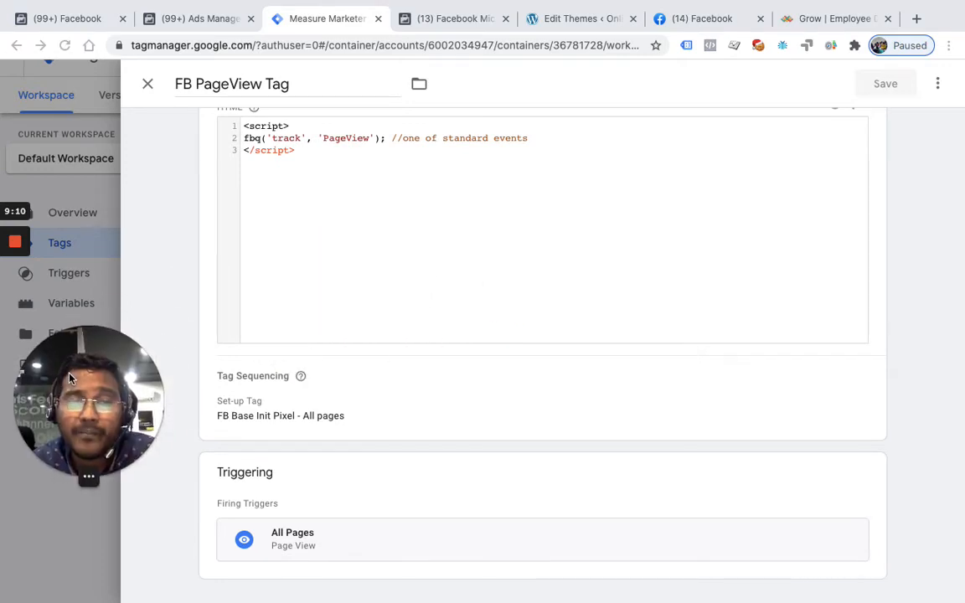
{"action": "left_click", "coordinate": [860, 476]}
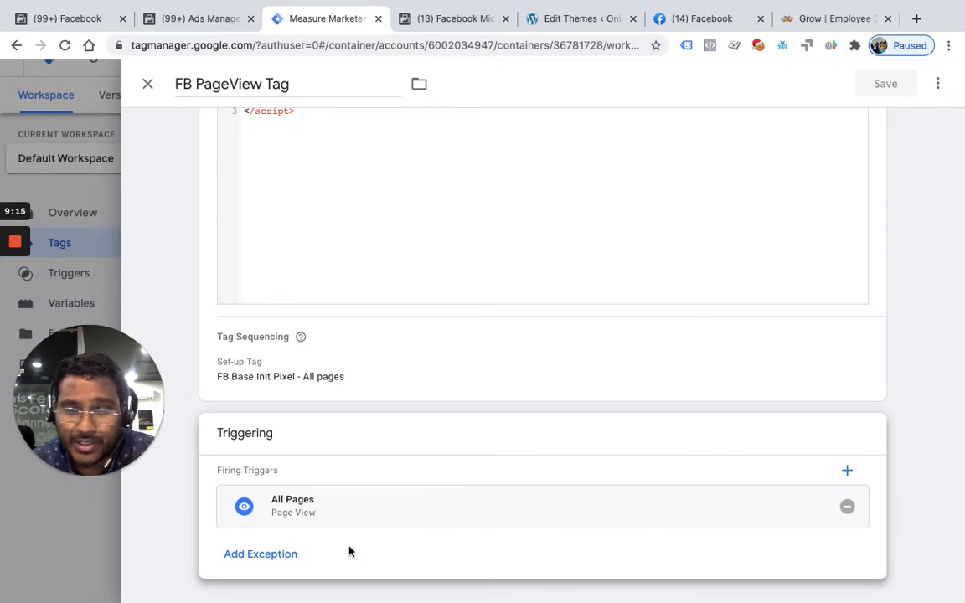
{"action": "left_click", "coordinate": [283, 555]}
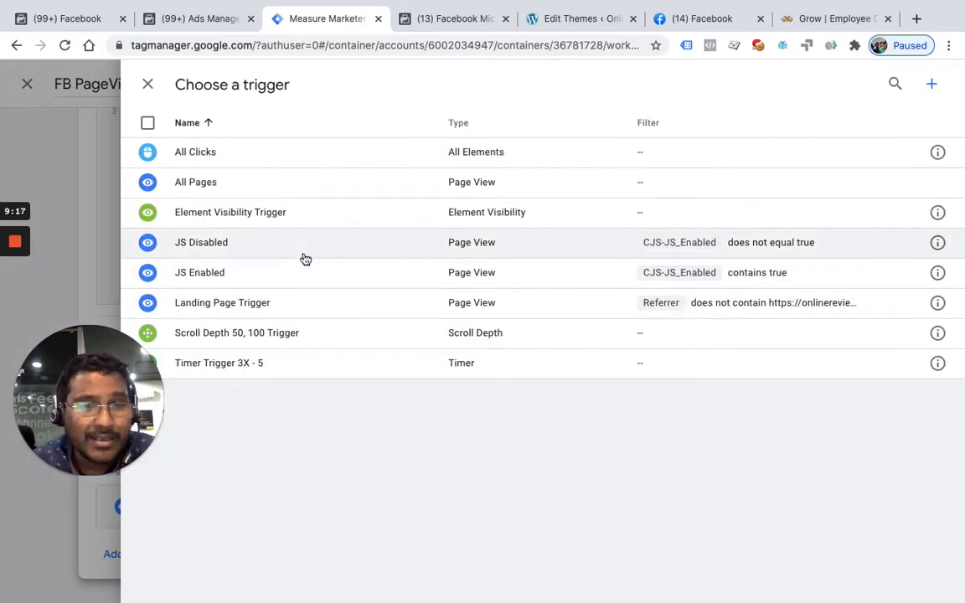
{"action": "left_click", "coordinate": [258, 312]}
{"action": "scroll", "coordinate": [459, 386], "scroll_direction": "down", "scroll_amount": 1}
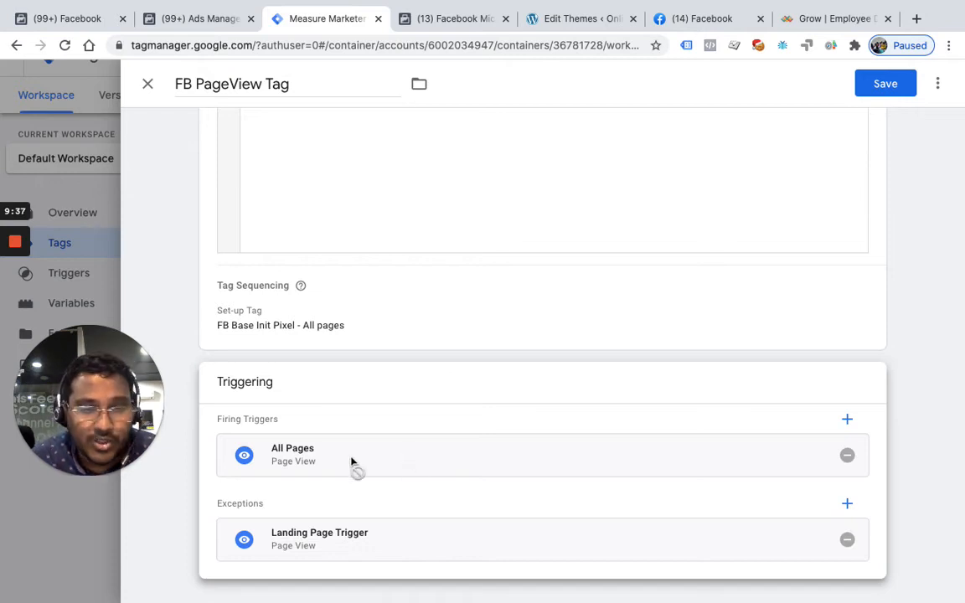
{"action": "scroll", "coordinate": [377, 335], "scroll_direction": "up", "scroll_amount": 3}
{"action": "scroll", "coordinate": [389, 334], "scroll_direction": "down", "scroll_amount": 3}
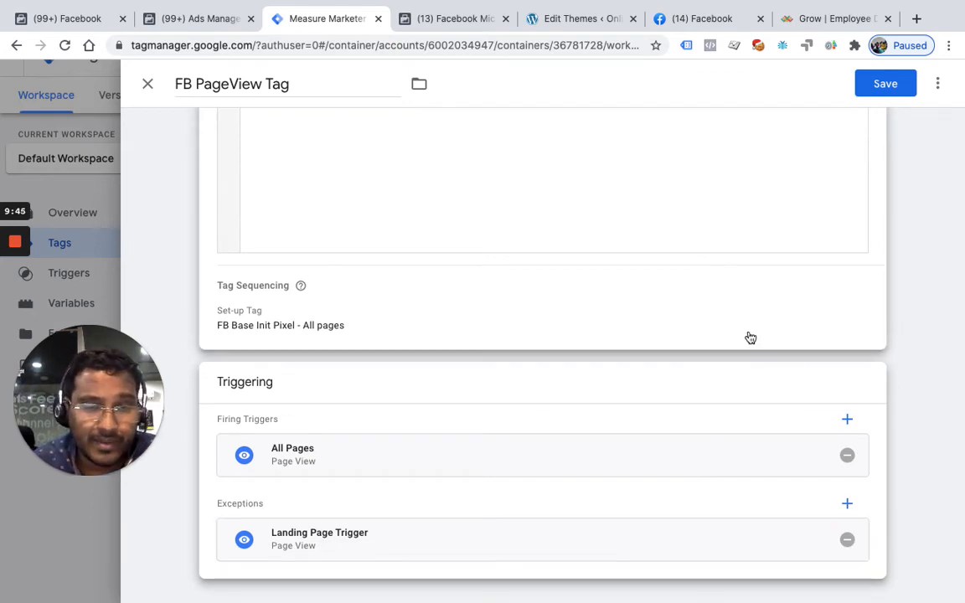
{"action": "scroll", "coordinate": [749, 338], "scroll_direction": "up", "scroll_amount": 3}
{"action": "left_click", "coordinate": [887, 85]}
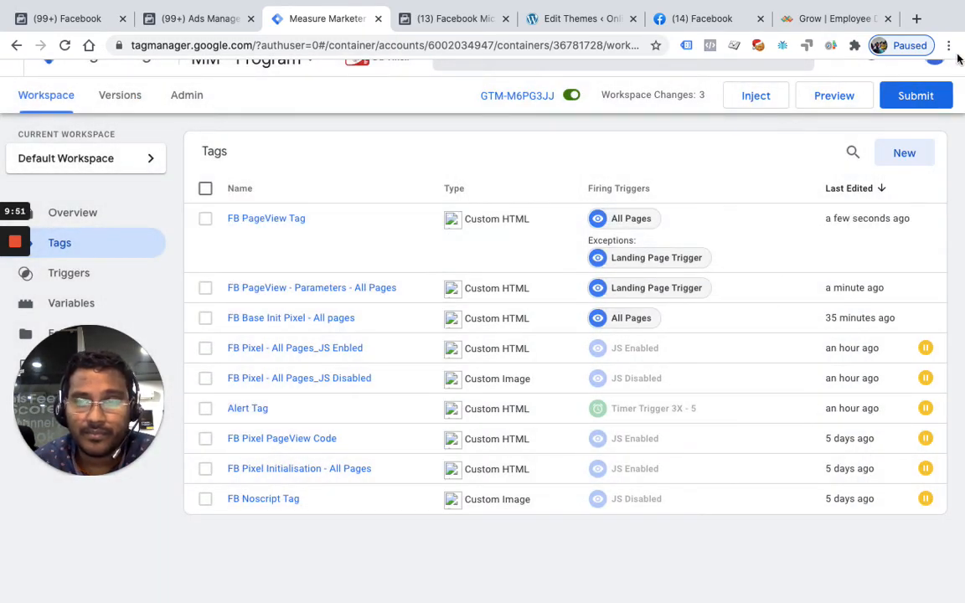
Submit the workspace changes for publishing to Live without a version name or description
{"action": "left_click", "coordinate": [915, 99]}
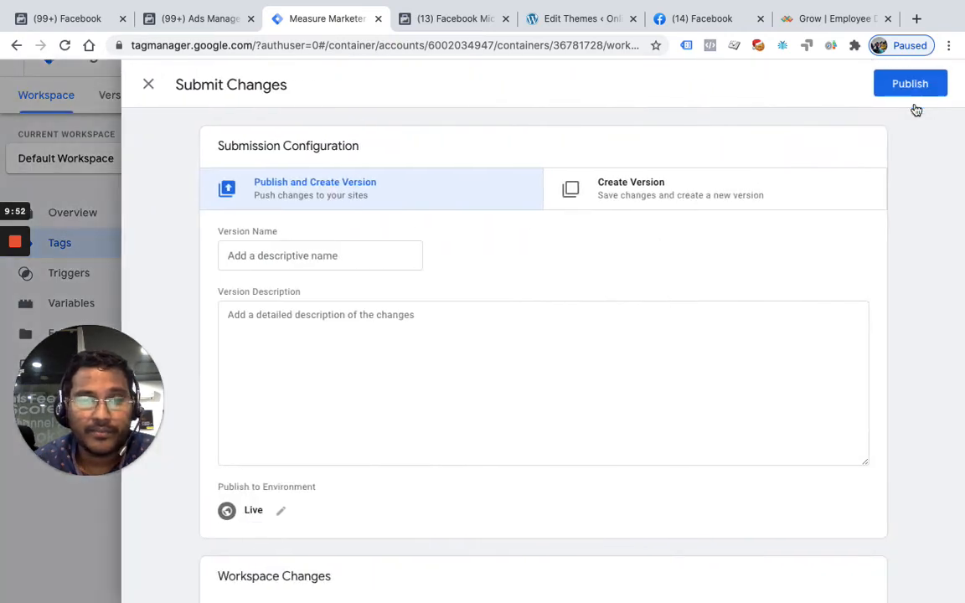
{"action": "left_click", "coordinate": [906, 87]}
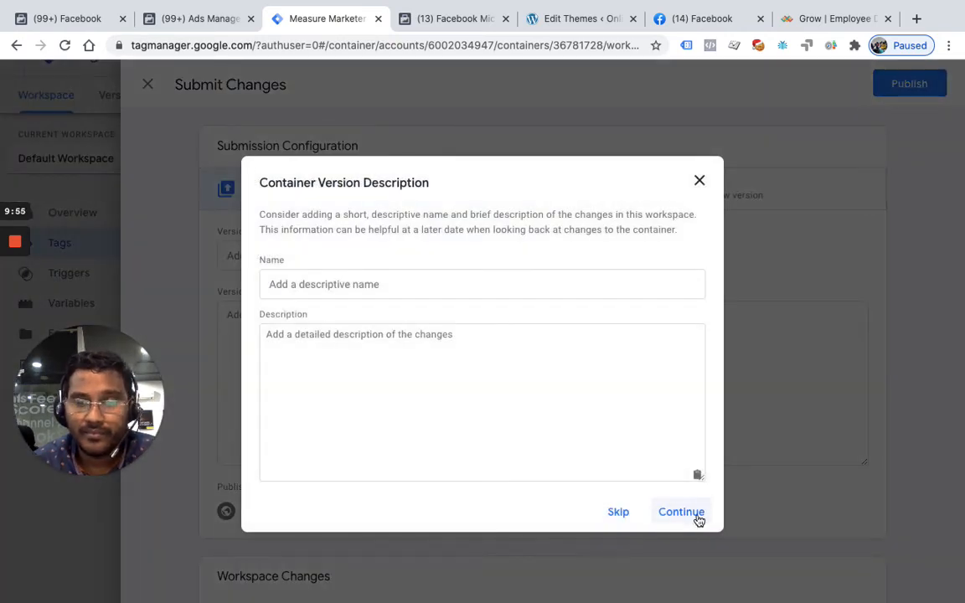
{"action": "left_click", "coordinate": [681, 512]}
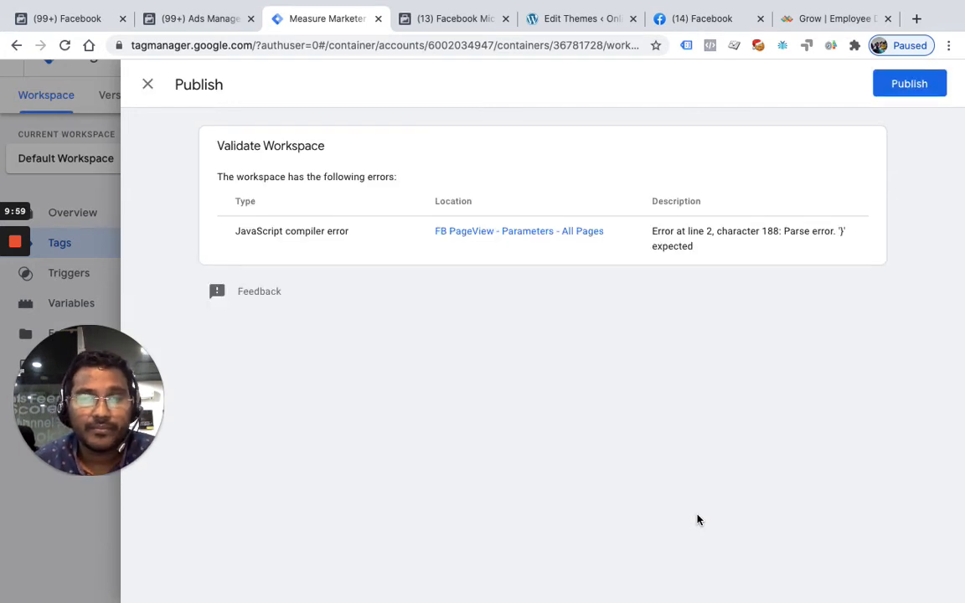
Add a closing brace after {{Referrer}} in the fbq call of the "FB PageView - Parameters - All Pages" tag and save it
{"action": "left_click", "coordinate": [509, 237]}
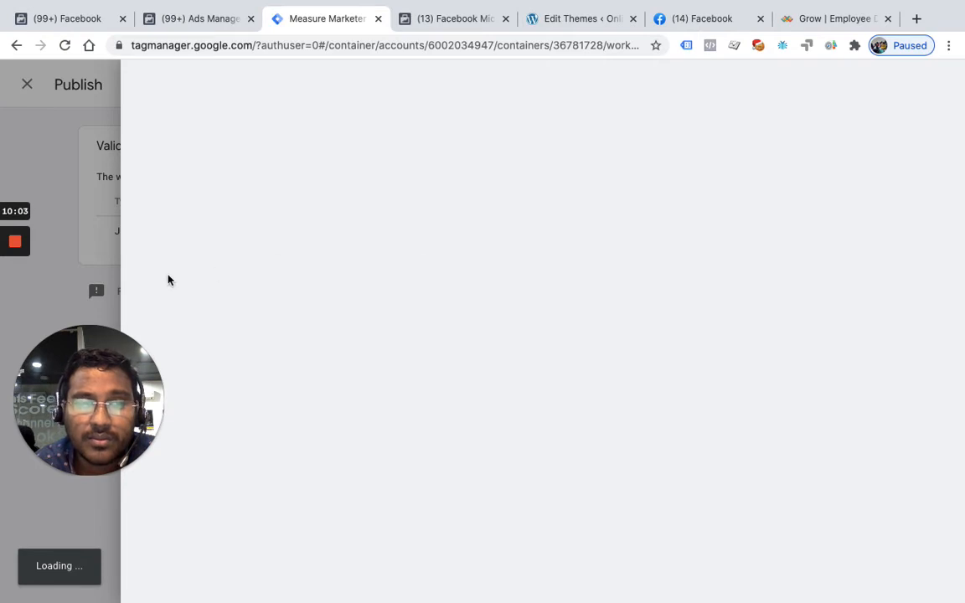
{"action": "mouse_move", "coordinate": [5, 251]}
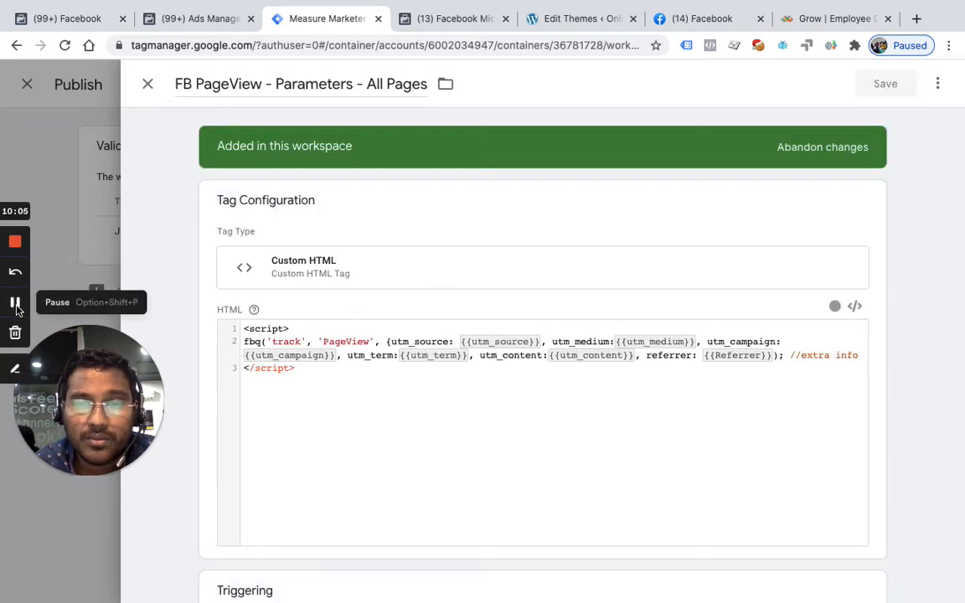
{"action": "scroll", "coordinate": [954, 399], "scroll_direction": "down", "scroll_amount": 1}
{"action": "left_click", "coordinate": [778, 289]}
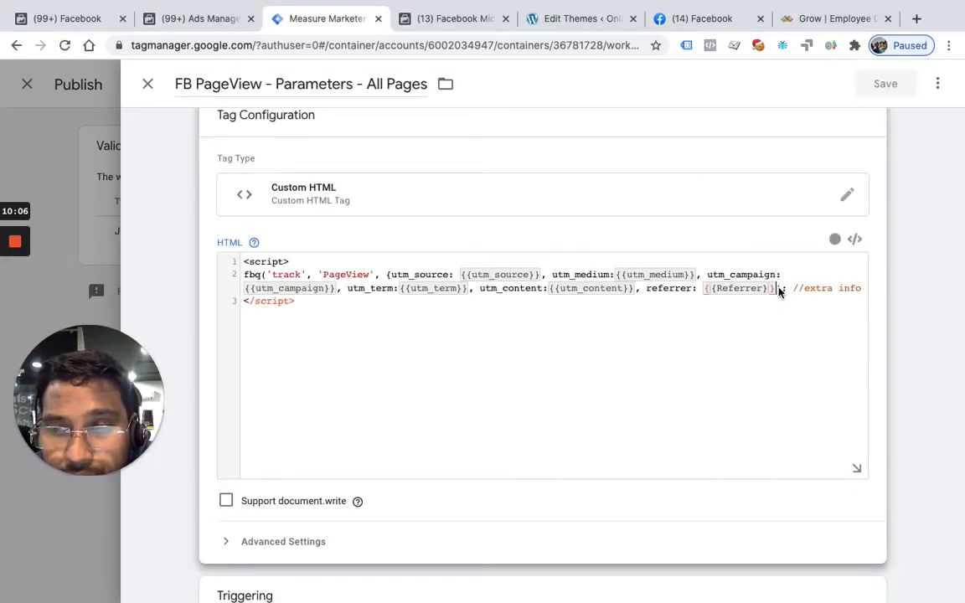
{"action": "type", "text": "})"}
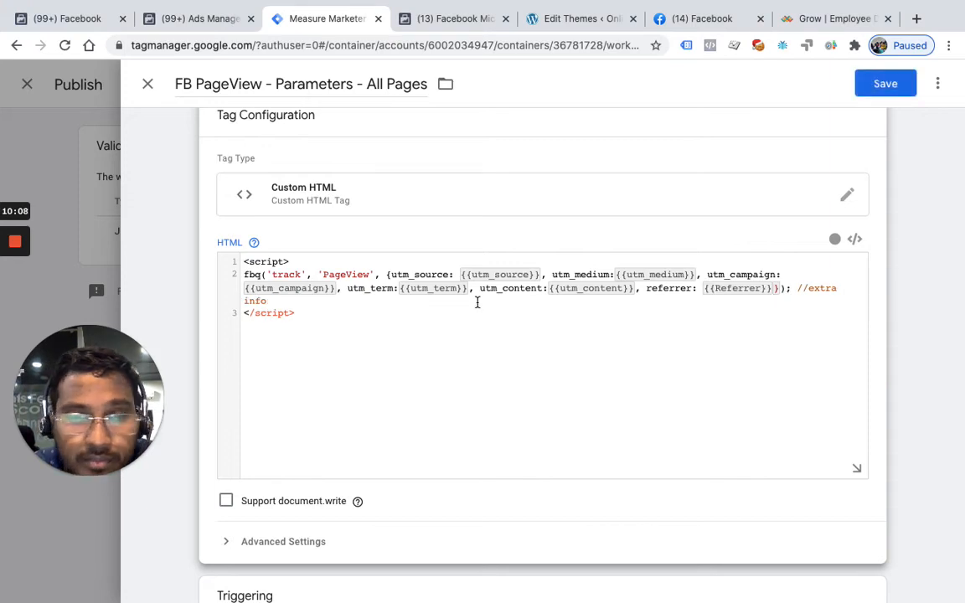
{"action": "left_click", "coordinate": [877, 85]}
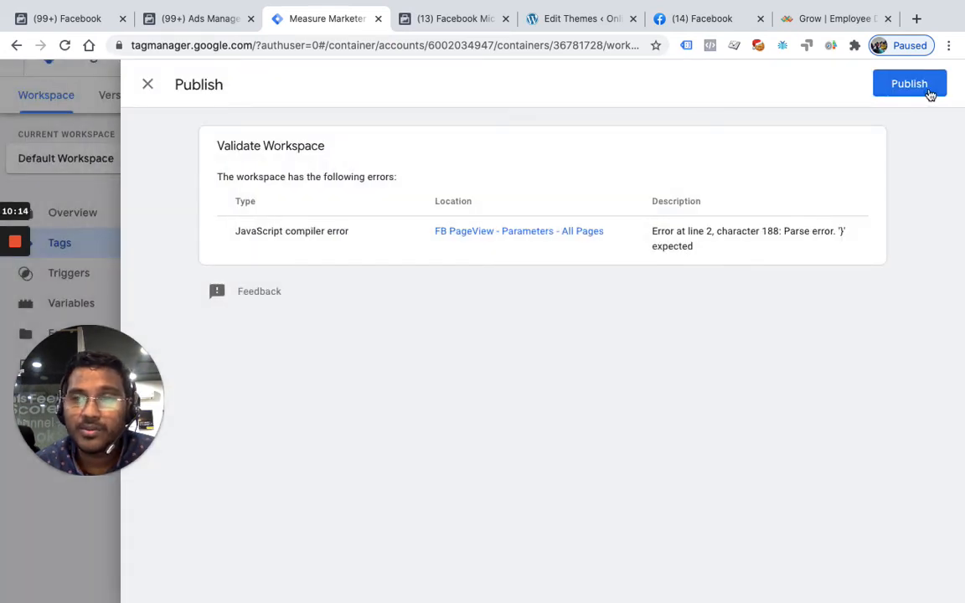
Publish the corrected workspace changes and reload the container version page
{"action": "left_click", "coordinate": [926, 92]}
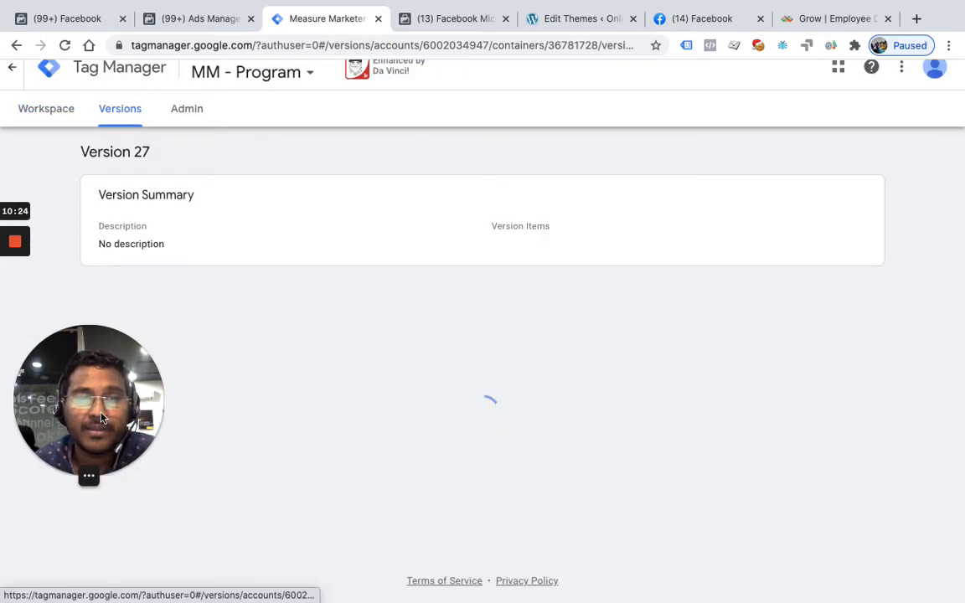
{"action": "left_click_drag", "start_coordinate": [102, 417], "coordinate": [645, 474]}
{"action": "key", "text": "XF86AudioLowerVolume"}
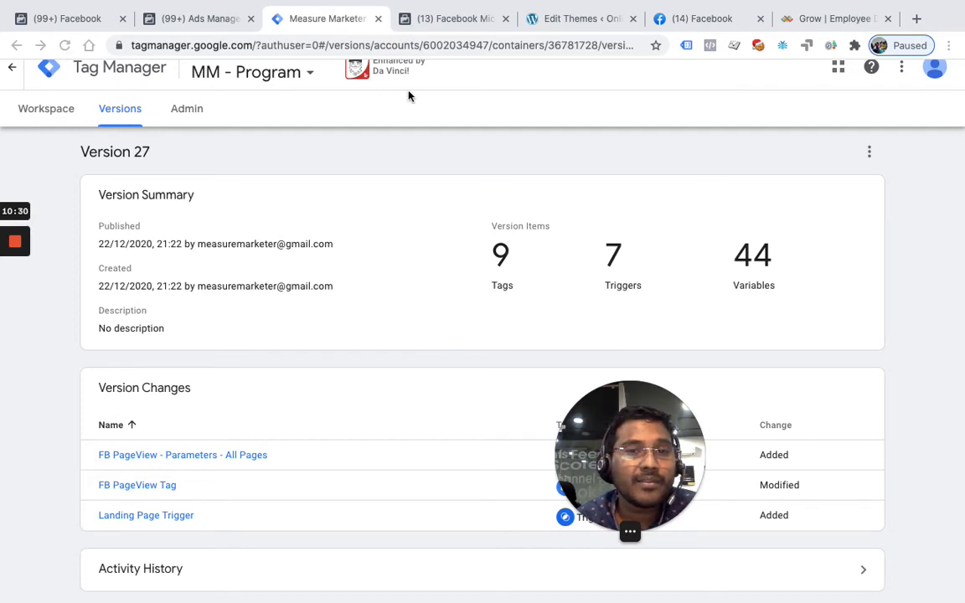
{"action": "left_click", "coordinate": [65, 47]}
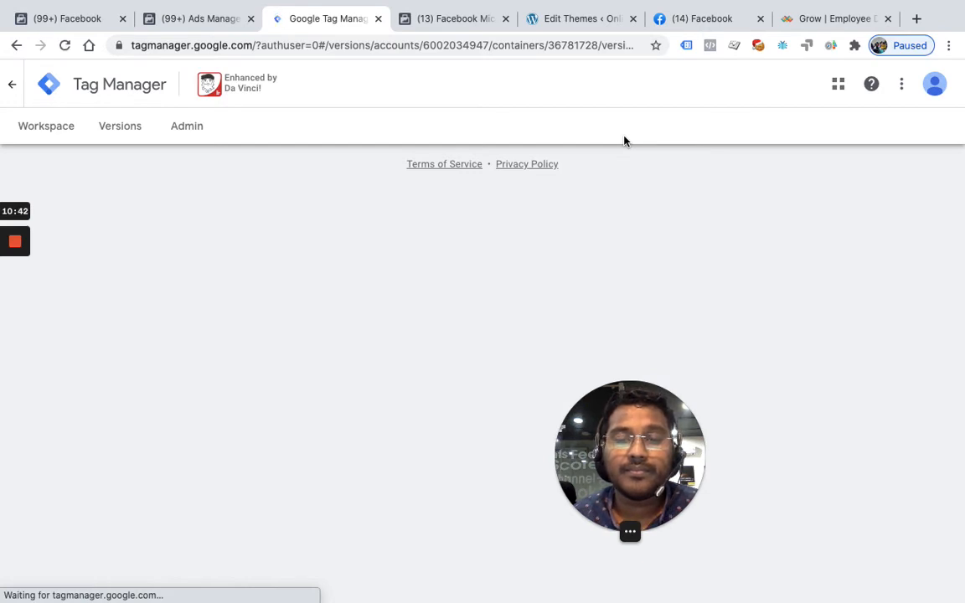
Switch to the incognito Onlinereviews browser window and delete all cookies stored for onlinereviews.xyz
{"action": "key", "text": "ctrl+Up"}
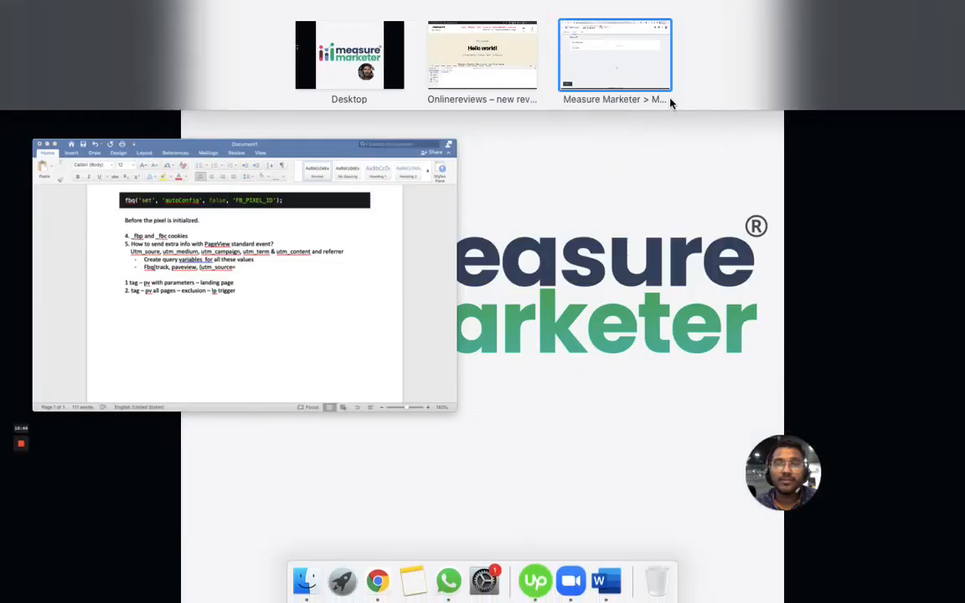
{"action": "left_click", "coordinate": [460, 56]}
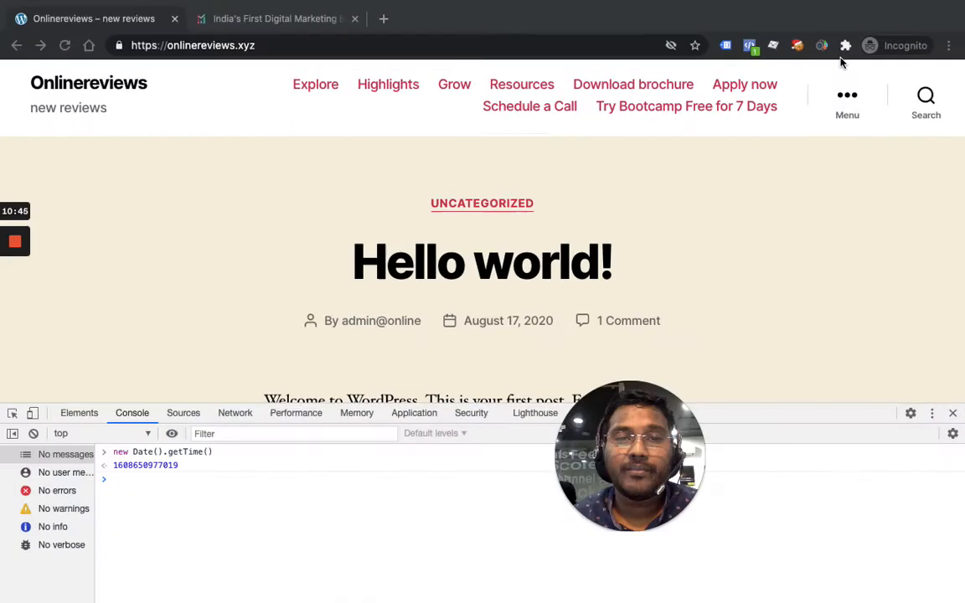
{"action": "left_click", "coordinate": [796, 45]}
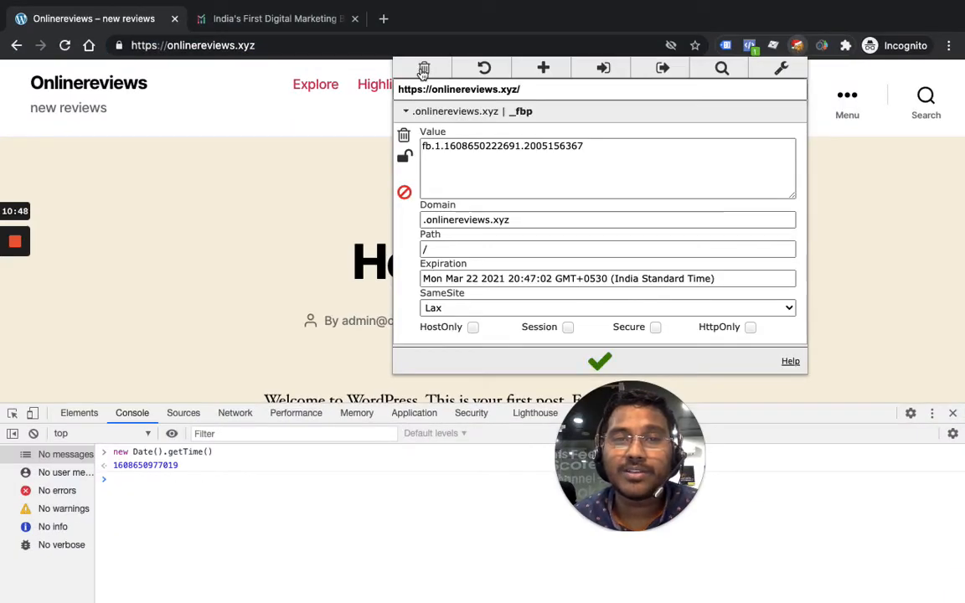
{"action": "left_click", "coordinate": [422, 69]}
{"action": "left_click", "coordinate": [334, 44]}
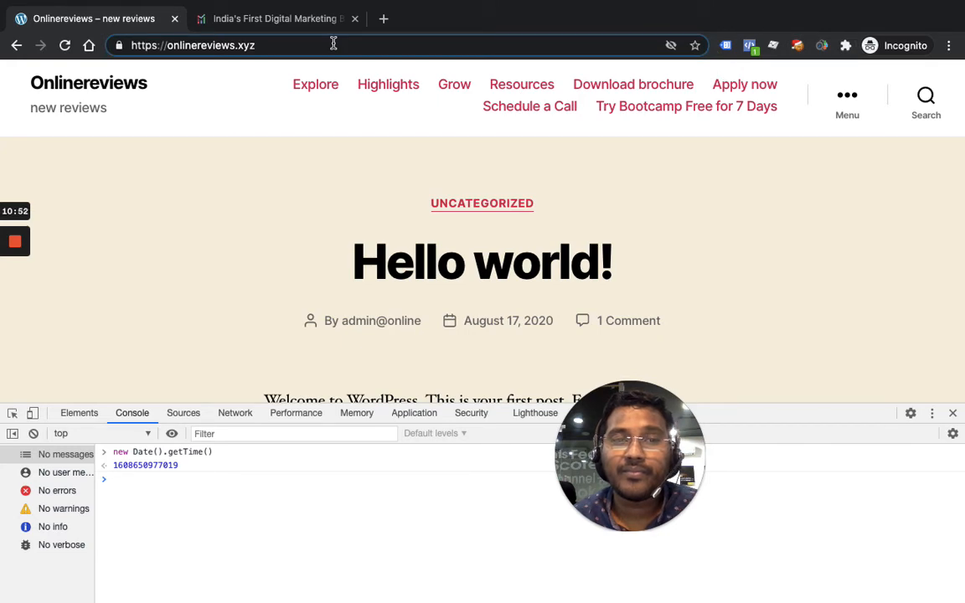
{"action": "scroll", "coordinate": [333, 155], "scroll_direction": "down", "scroll_amount": 10}
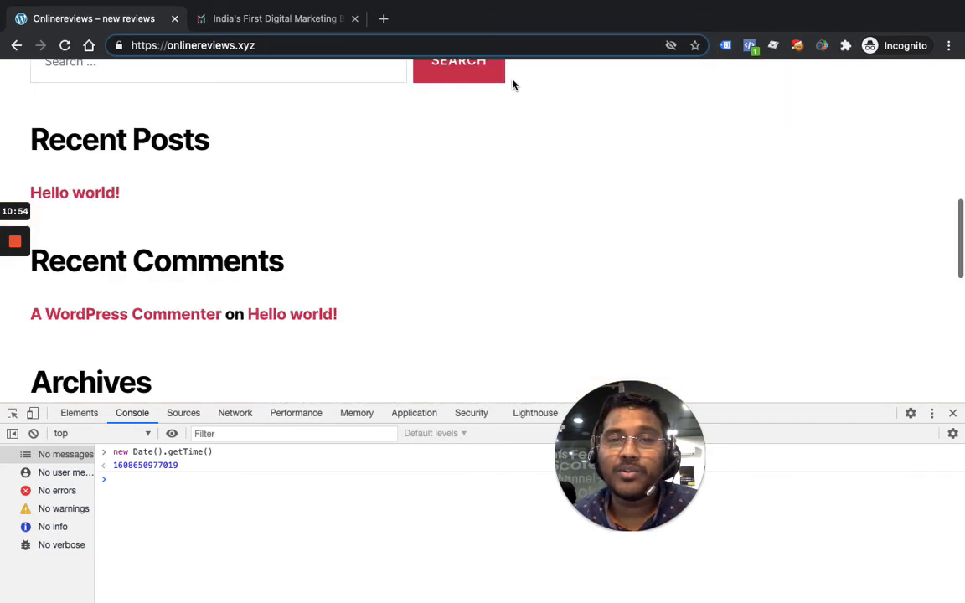
Return to the main browser window and copy the full Lattice Grow landing page URL including its UTM parameters
{"action": "key", "text": "ctrl+Up"}
{"action": "left_click", "coordinate": [574, 50]}
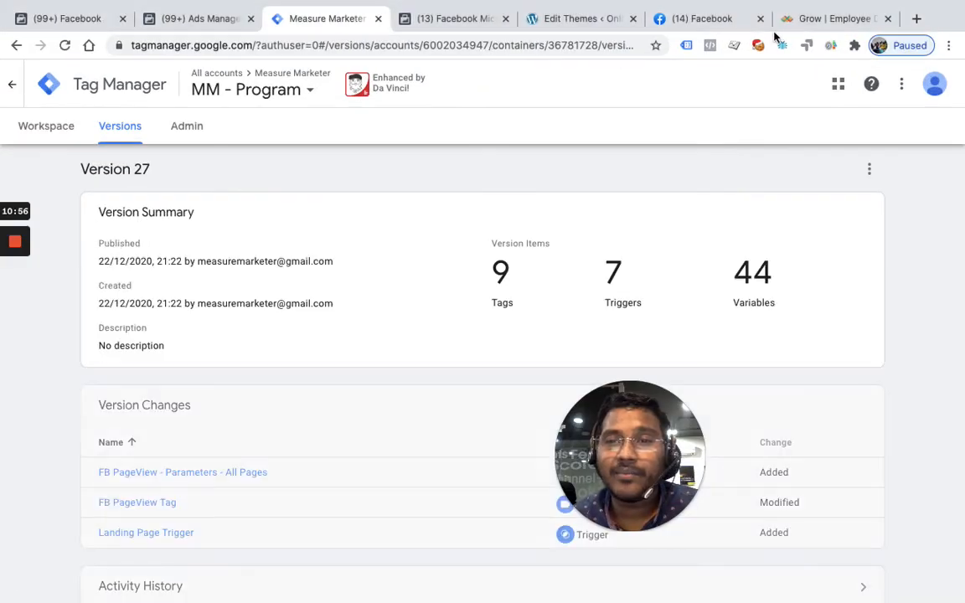
{"action": "left_click", "coordinate": [797, 20]}
{"action": "left_click", "coordinate": [553, 50]}
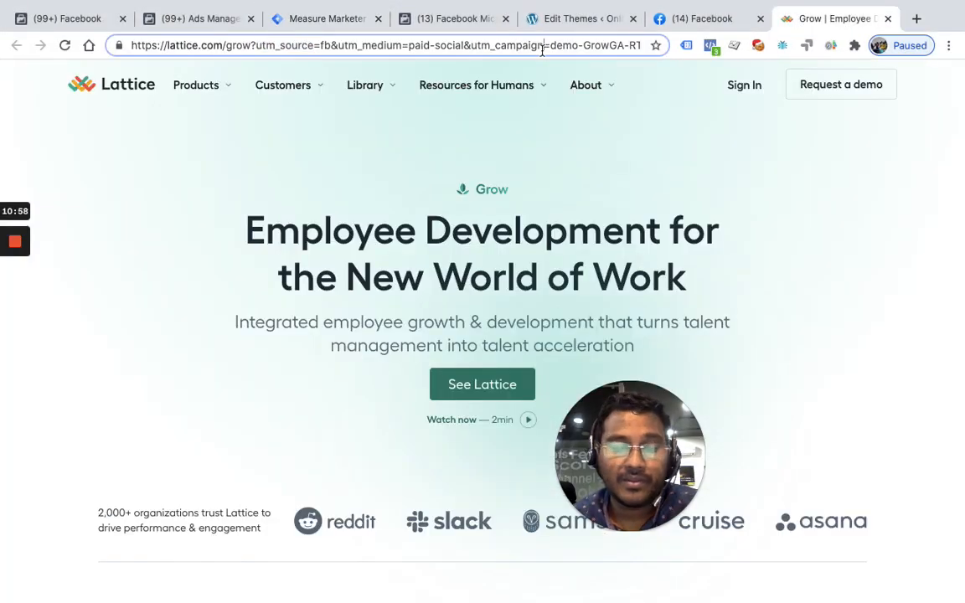
{"action": "key", "text": "super+a"}
{"action": "key", "text": "super+c"}
{"action": "key", "text": "ctrl+Up"}
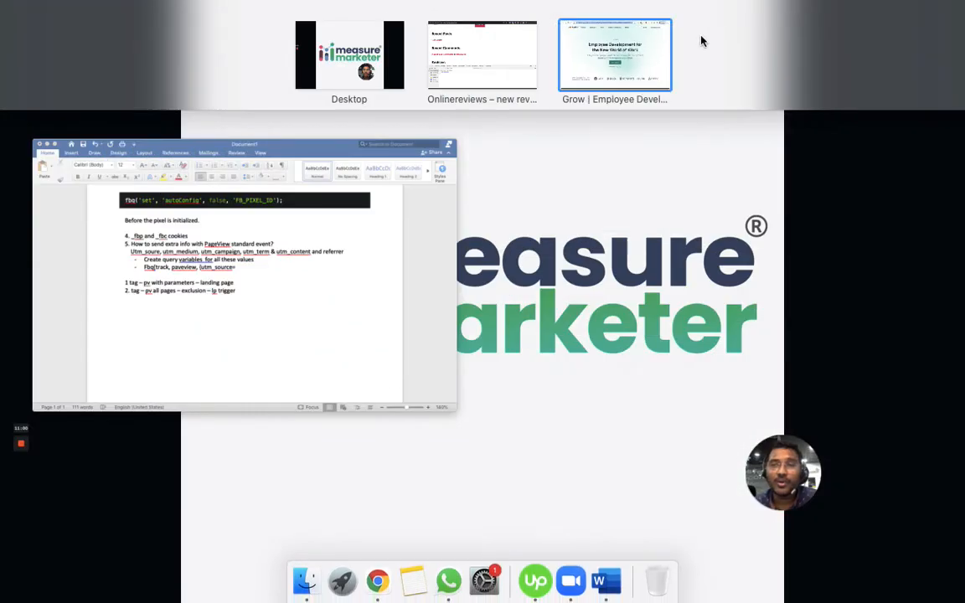
{"action": "left_click", "coordinate": [504, 58]}
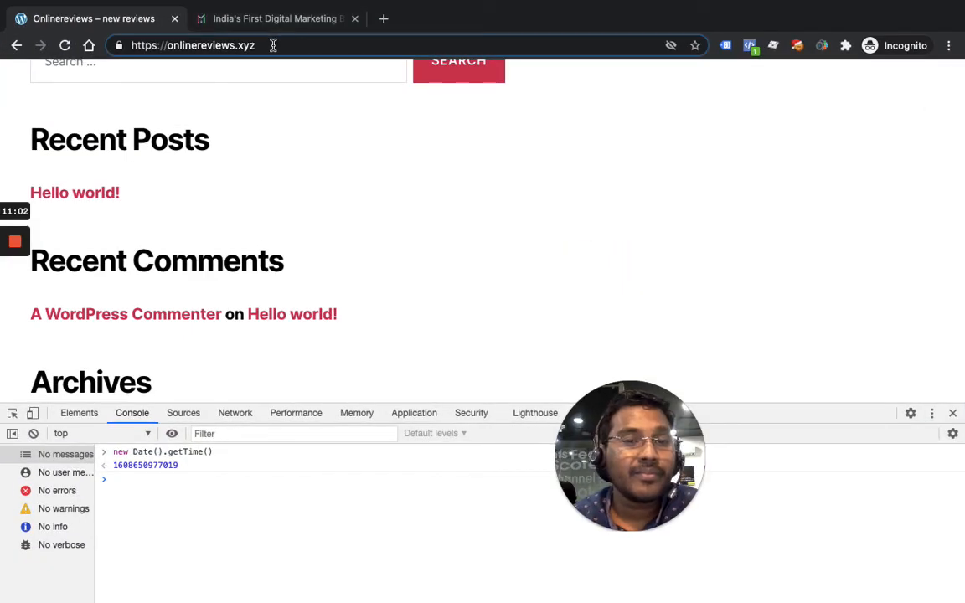
{"action": "left_click", "coordinate": [299, 48]}
{"action": "key", "text": "super+v"}
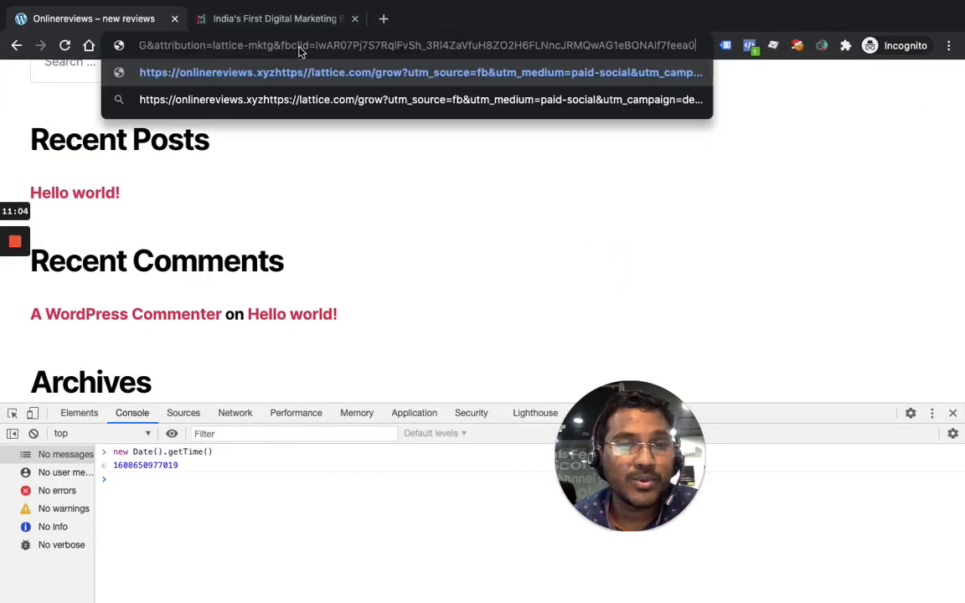
{"action": "left_click_drag", "start_coordinate": [278, 42], "coordinate": [98, 45]}
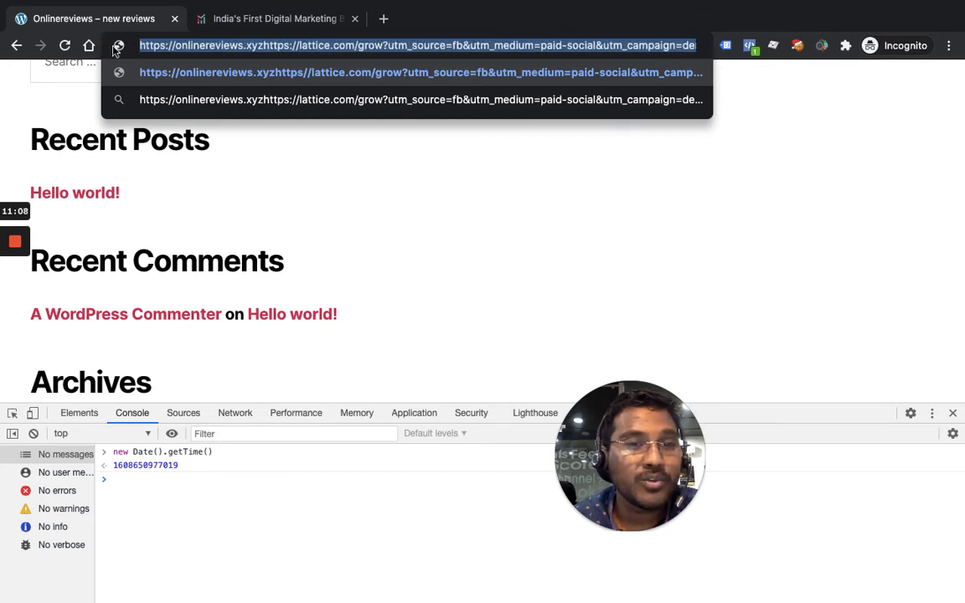
{"action": "left_click", "coordinate": [317, 43]}
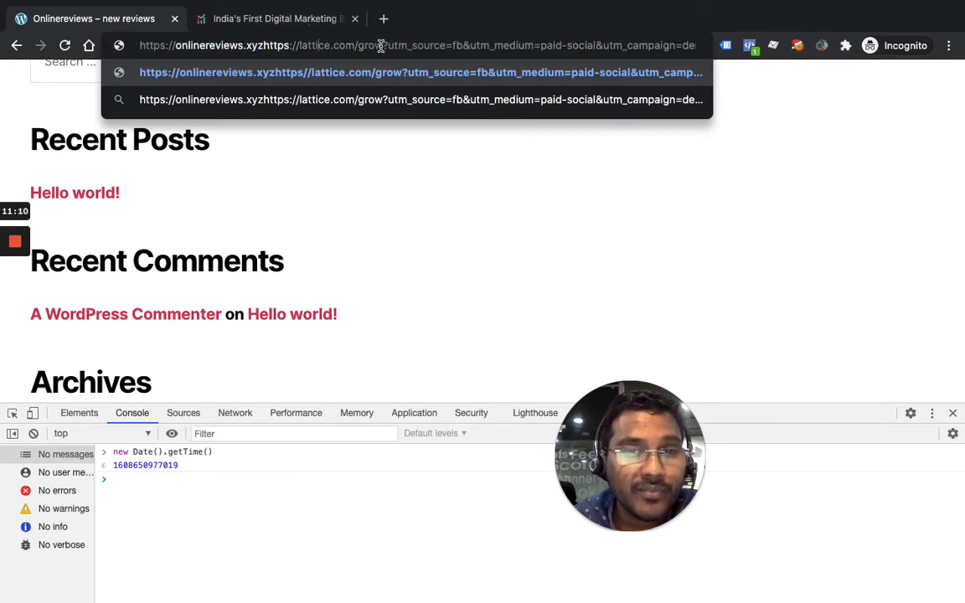
{"action": "left_click_drag", "start_coordinate": [381, 44], "coordinate": [284, 50]}
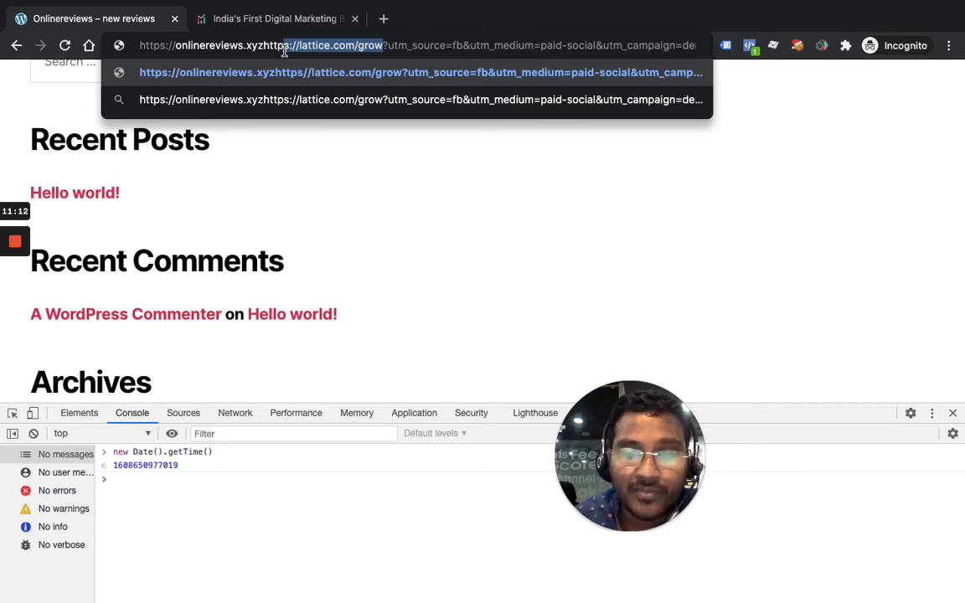
{"action": "key", "text": "BackSpace"}
{"action": "key", "text": "BackSpace"}
{"action": "key", "text": "BackSpace"}
{"action": "key", "text": "BackSpace"}
{"action": "key", "text": "BackSpace"}
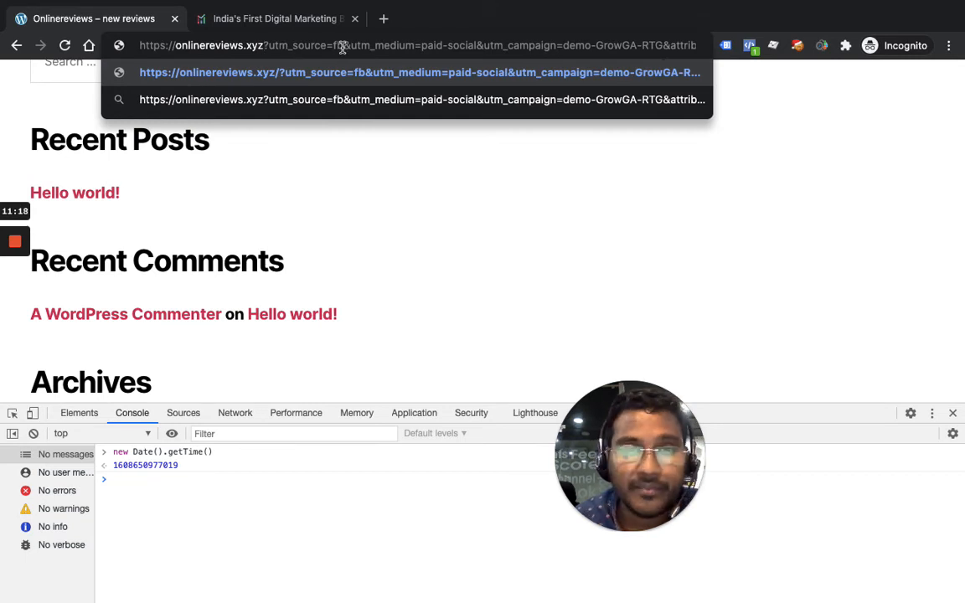
{"action": "key", "text": "Return"}
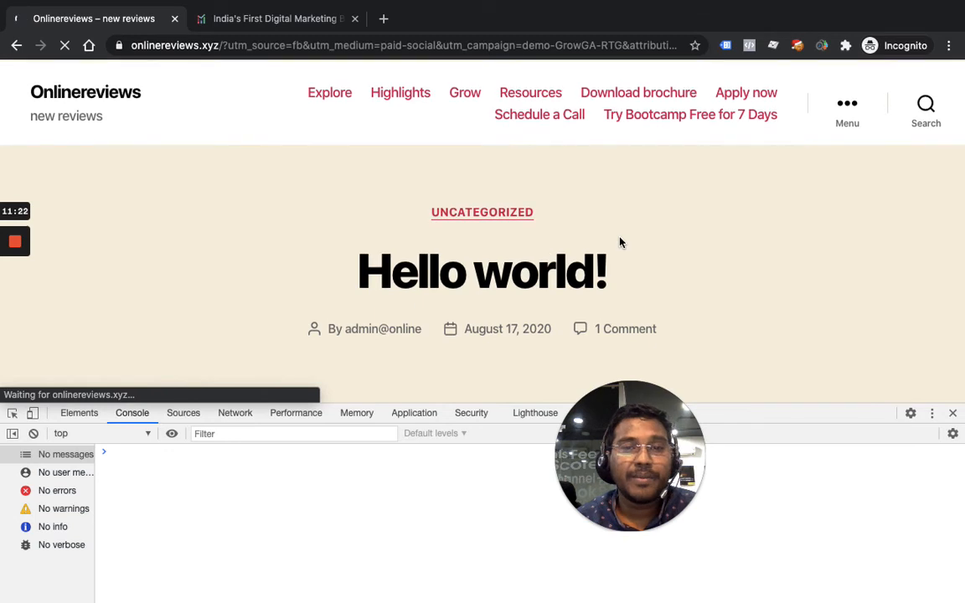
Examine the custom parameters sent with the landing page's PageView event in Facebook Pixel Helper
{"action": "left_click", "coordinate": [749, 46]}
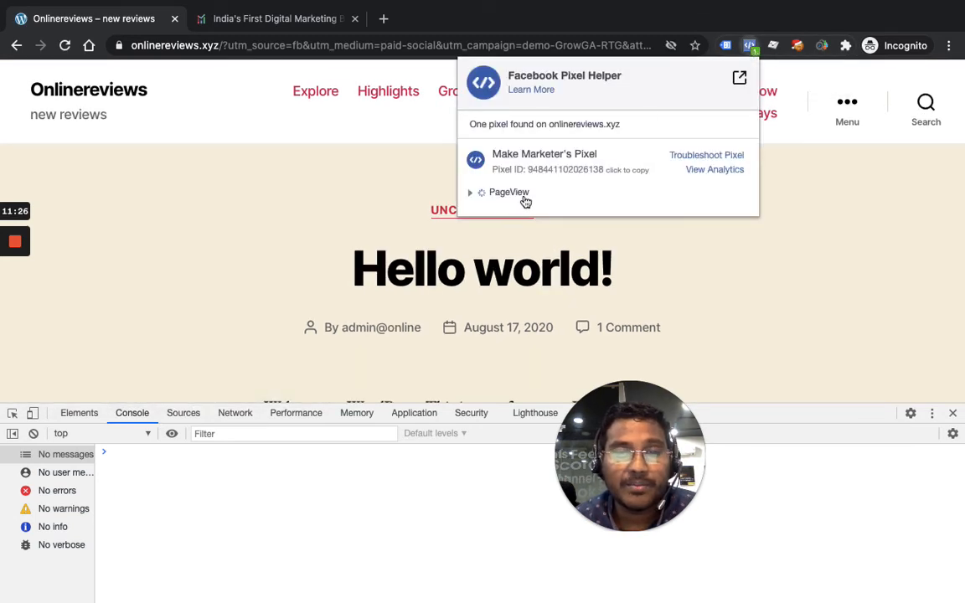
{"action": "left_click", "coordinate": [473, 195]}
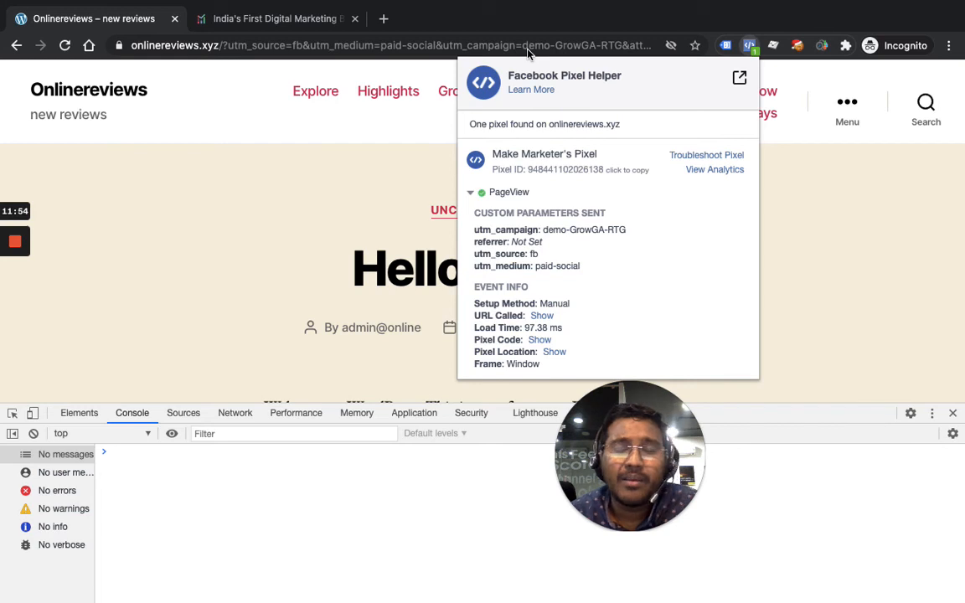
{"action": "left_click", "coordinate": [824, 193]}
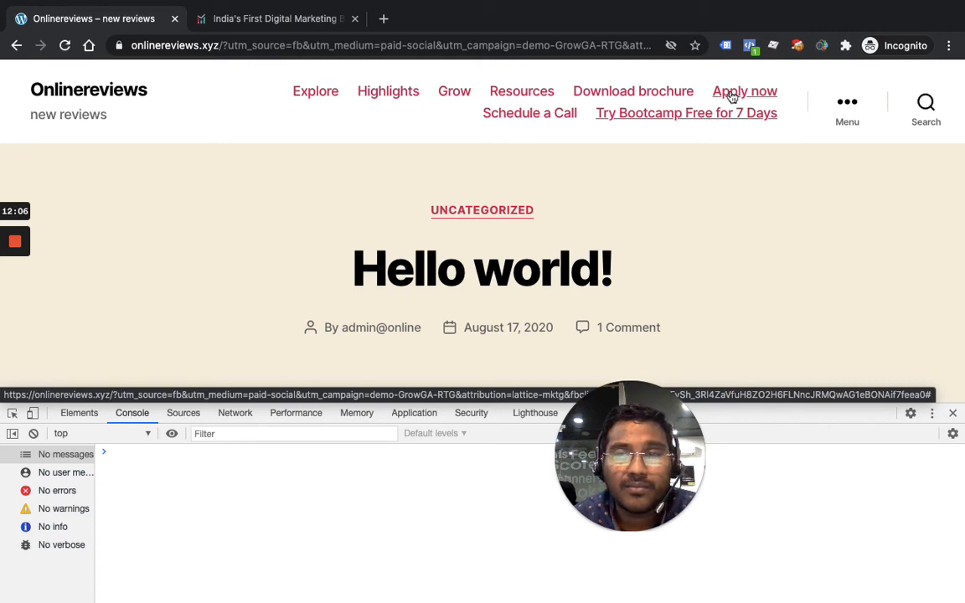
Open the "Hello world!" post and examine its PageView event details in Facebook Pixel Helper
{"action": "scroll", "coordinate": [453, 205], "scroll_direction": "down", "scroll_amount": 12}
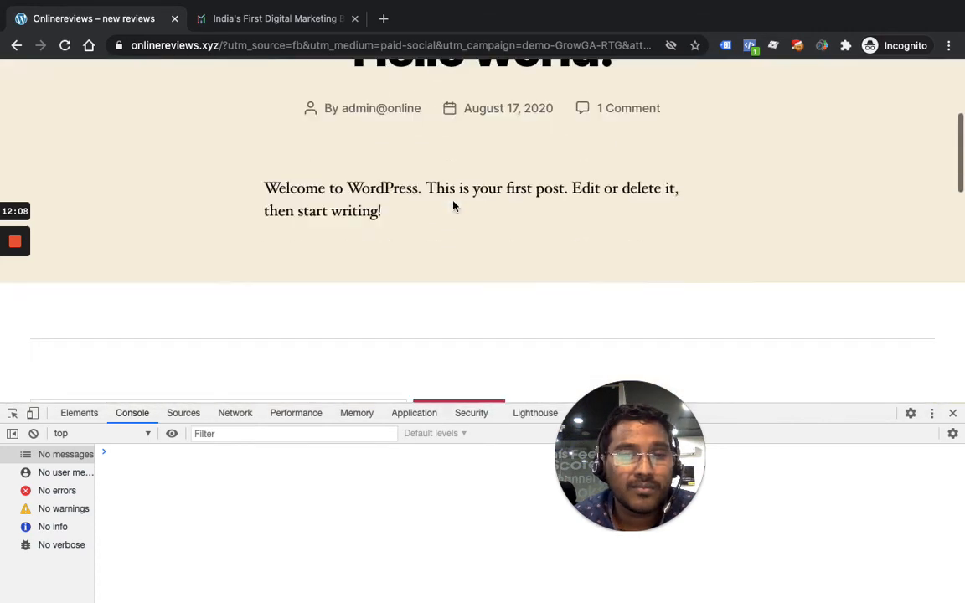
{"action": "scroll", "coordinate": [453, 206], "scroll_direction": "down", "scroll_amount": 5}
{"action": "scroll", "coordinate": [453, 206], "scroll_direction": "up", "scroll_amount": 12}
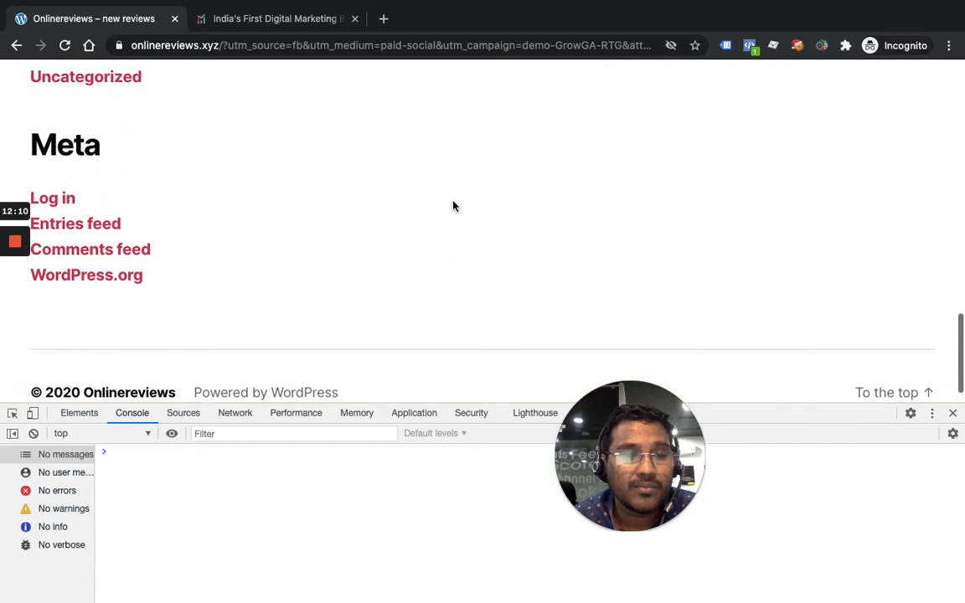
{"action": "scroll", "coordinate": [453, 205], "scroll_direction": "up", "scroll_amount": 8}
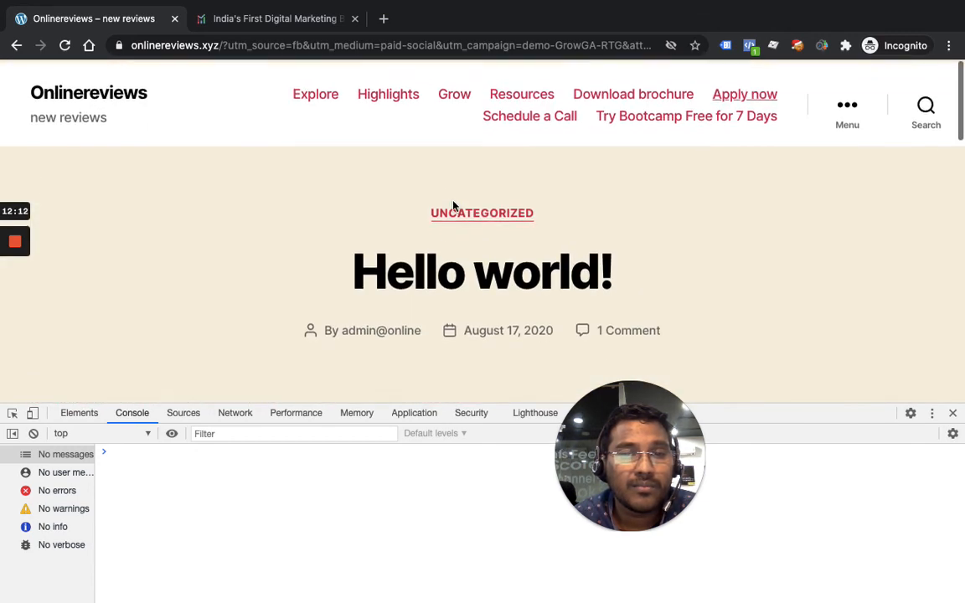
{"action": "left_click", "coordinate": [477, 277]}
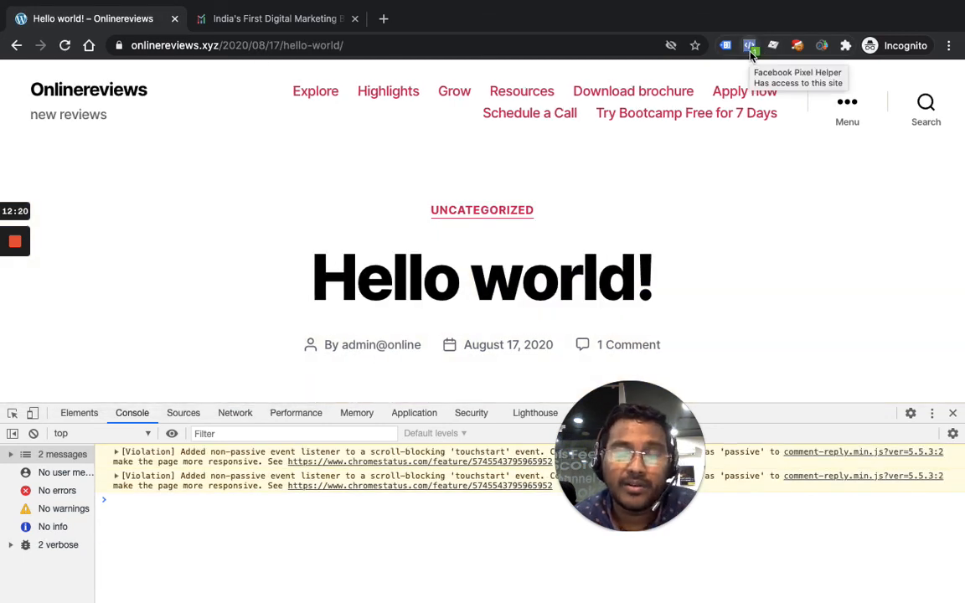
{"action": "left_click", "coordinate": [750, 50]}
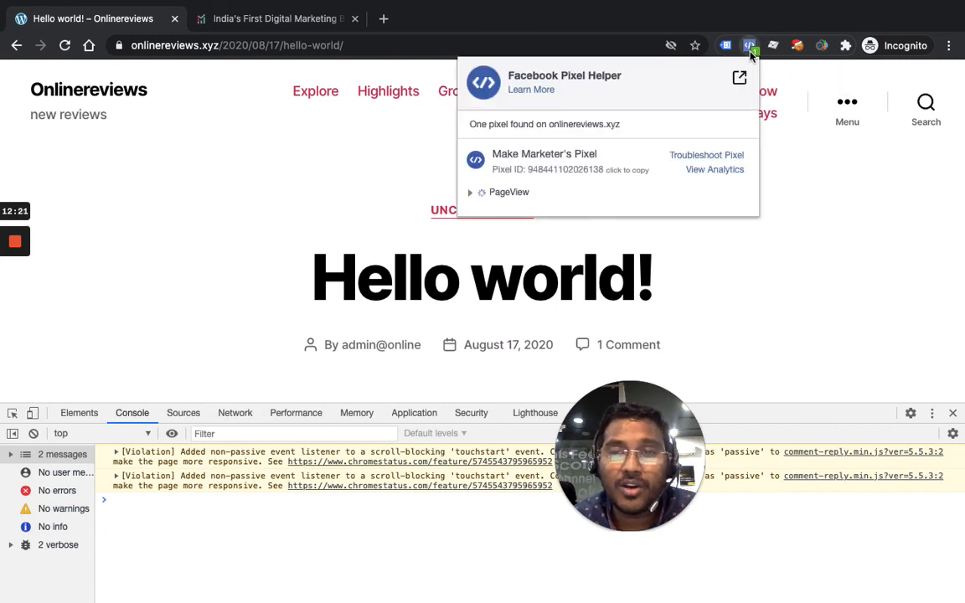
{"action": "left_click", "coordinate": [469, 197]}
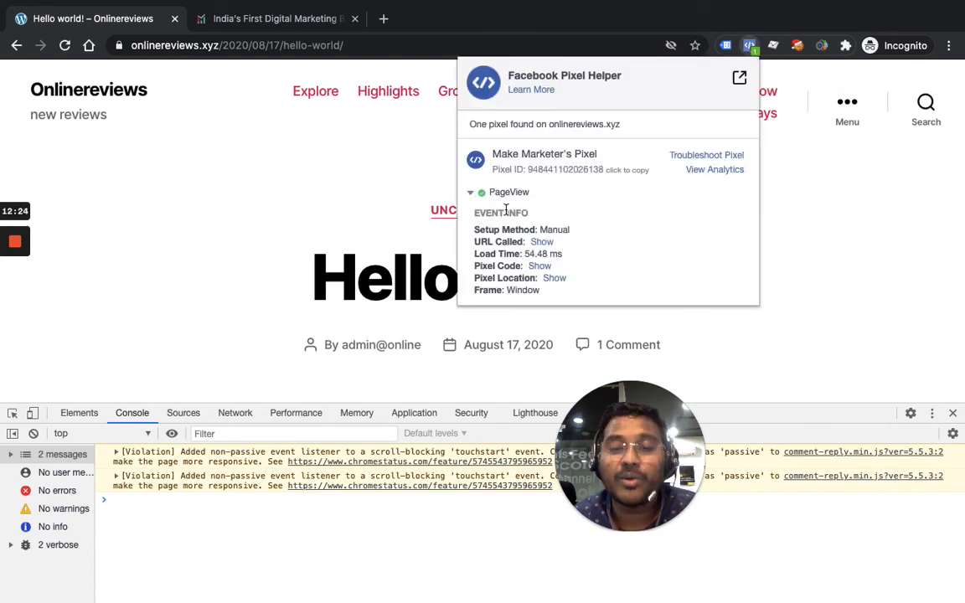